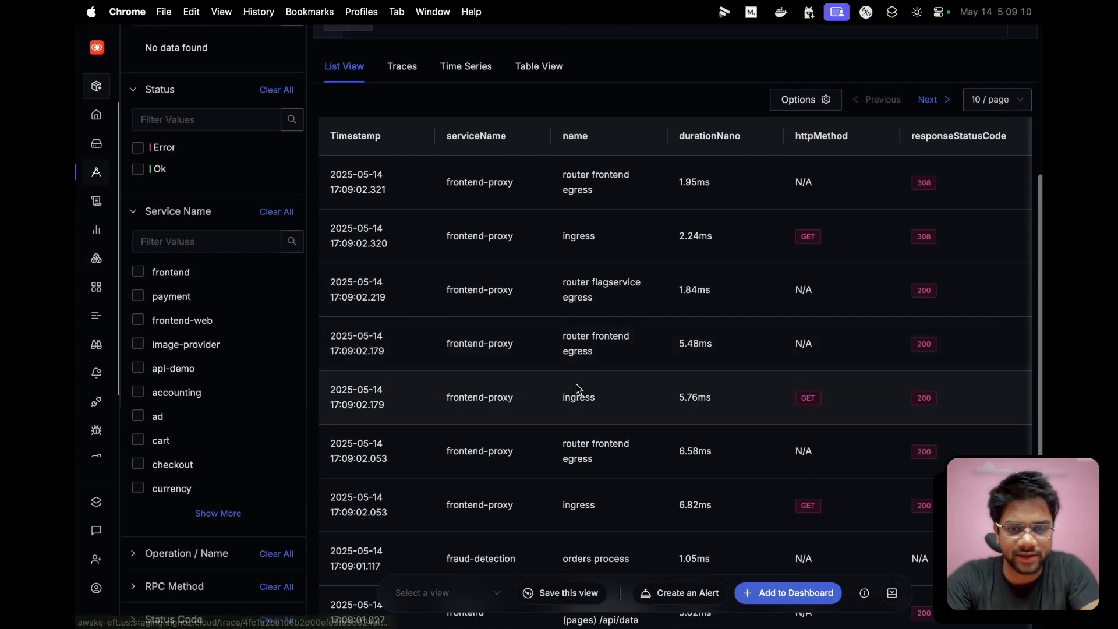
# - Open the trace of the fraud-detection service's orders process span from the list of spans
pyautogui.scroll(-3, 577, 388)
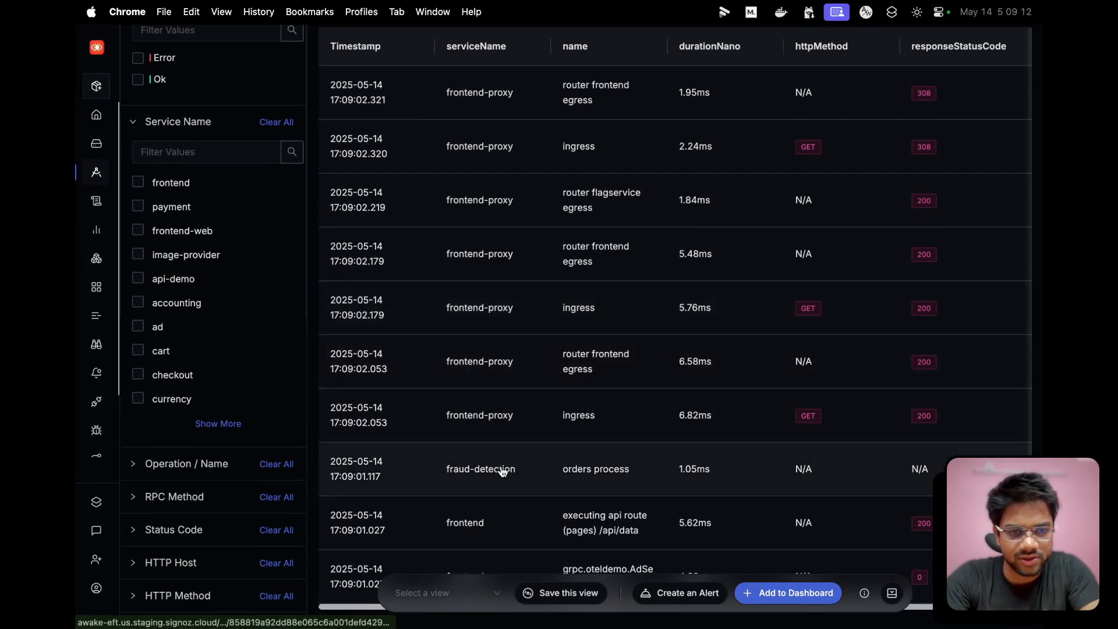
pyautogui.scroll(-2, 497, 424)
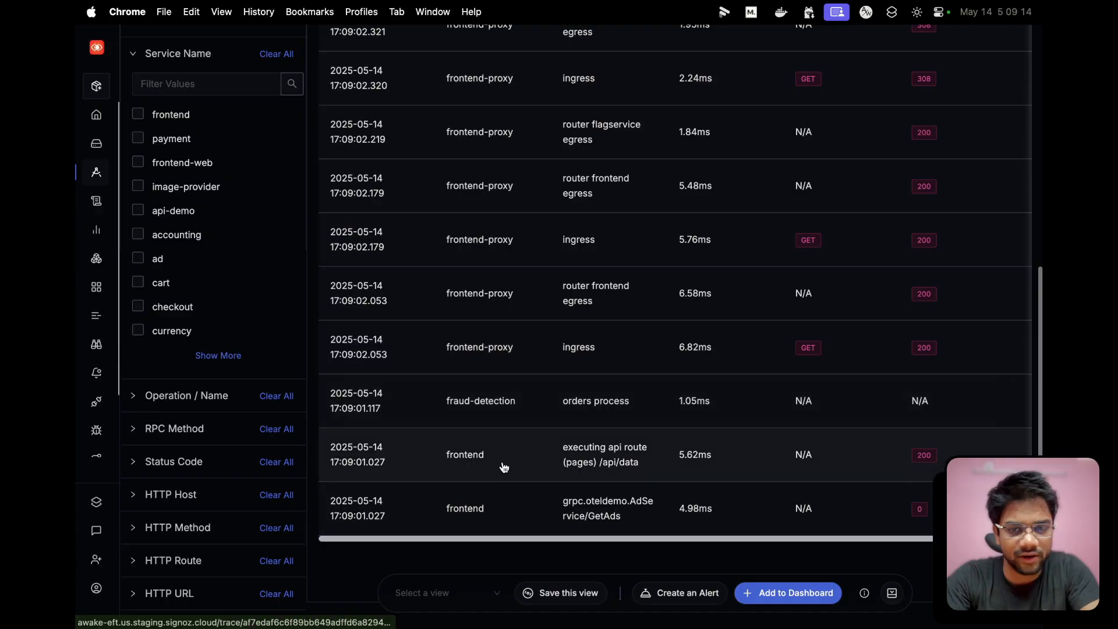
pyautogui.click(529, 396)
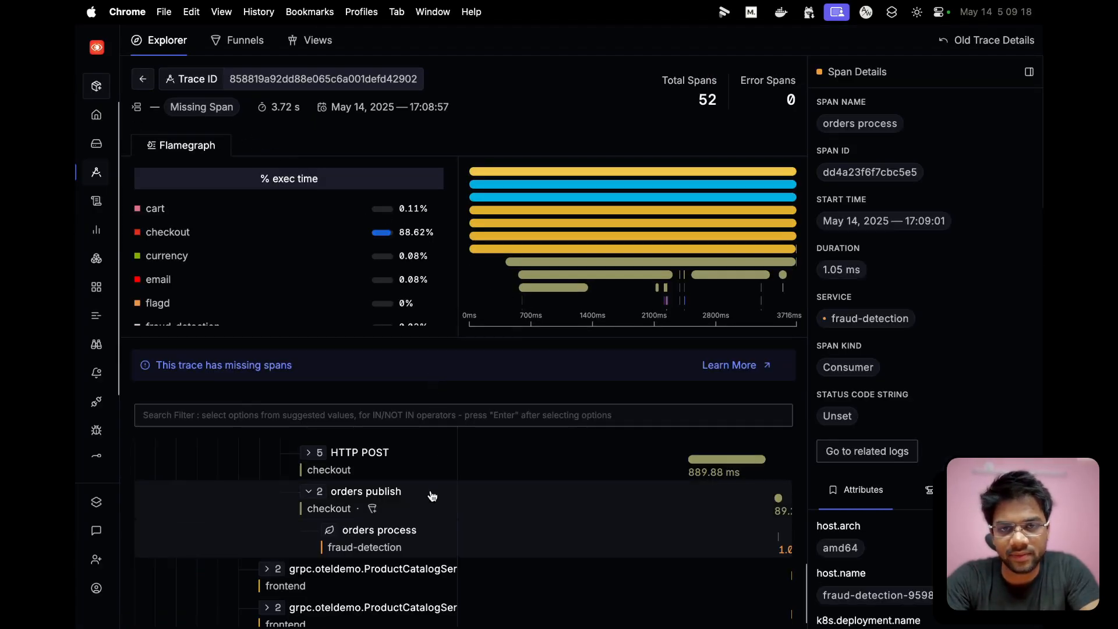
# - Examine the trace's span hierarchy from the root down to orders publish and orders process, with the span name column widened
pyautogui.scroll(3, 432, 495)
pyautogui.scroll(10, 432, 496)
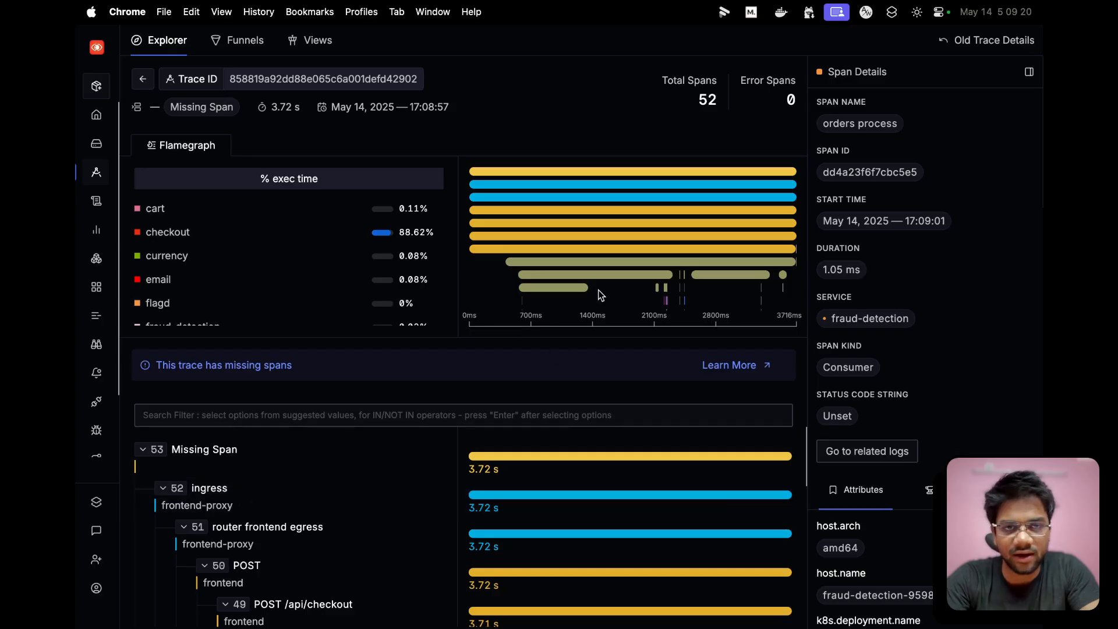
pyautogui.scroll(-2, 599, 295)
pyautogui.scroll(-10, 585, 469)
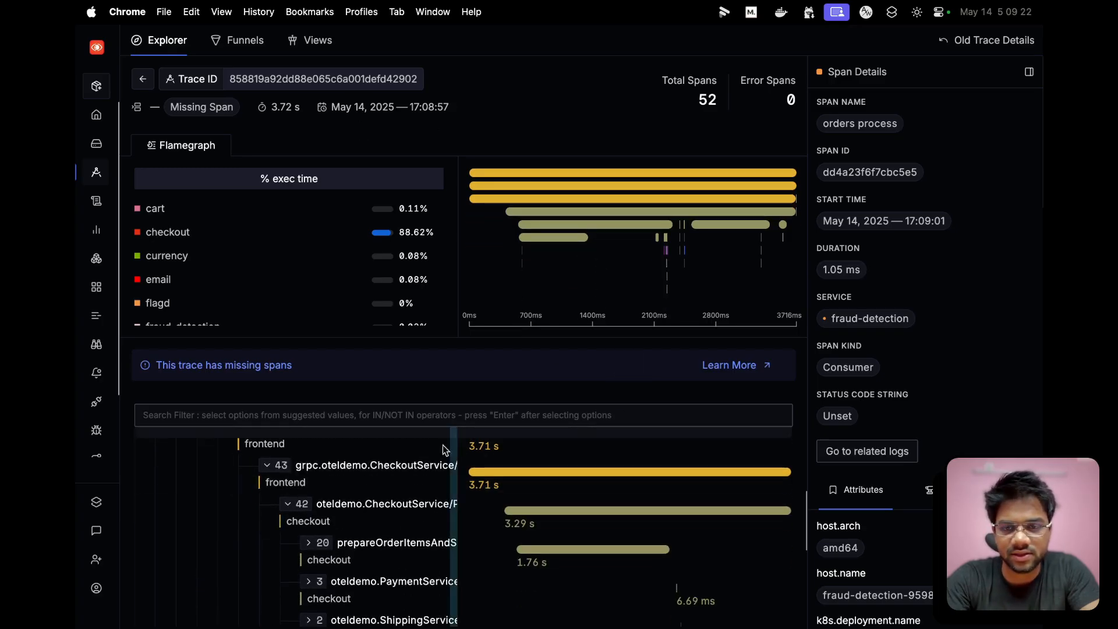
pyautogui.scroll(-1, 452, 541)
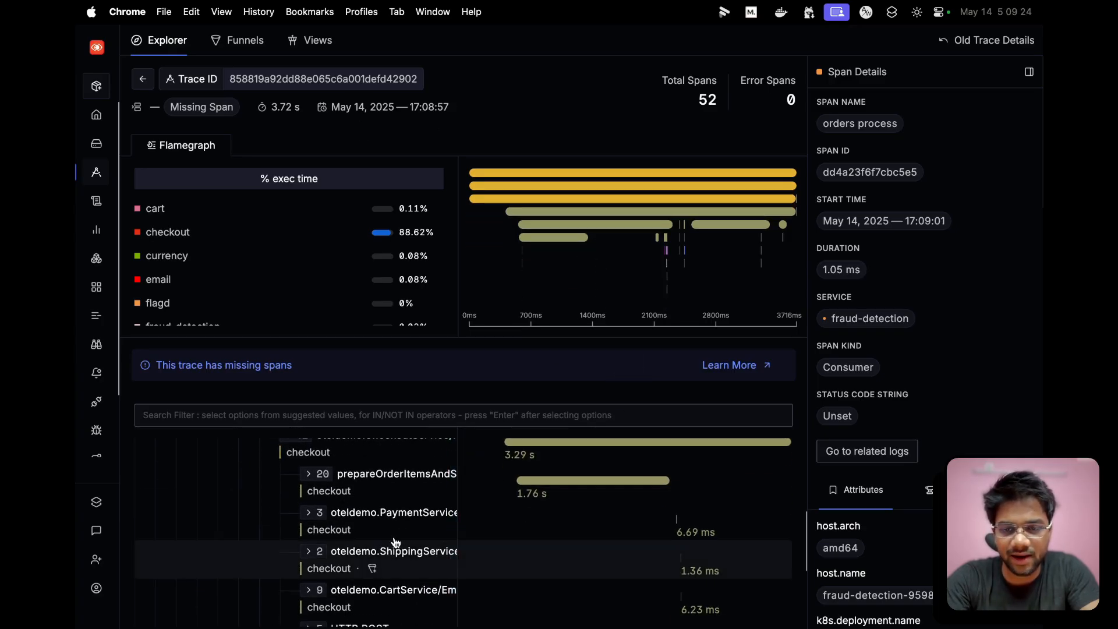
pyautogui.moveTo(460, 511); pyautogui.dragTo(549, 511)
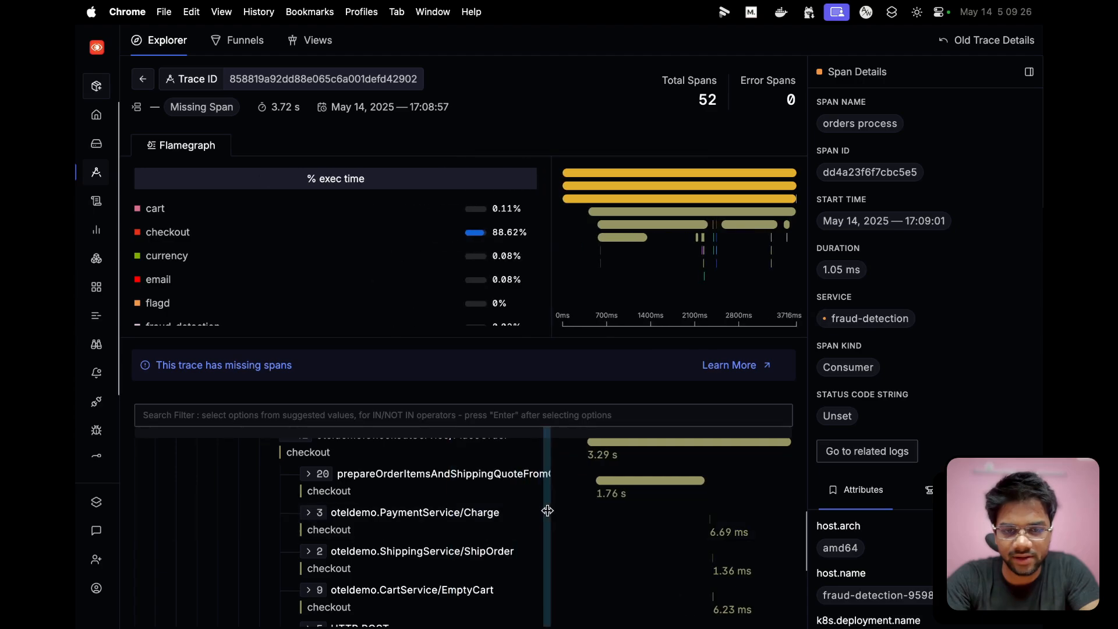
pyautogui.scroll(-2, 392, 527)
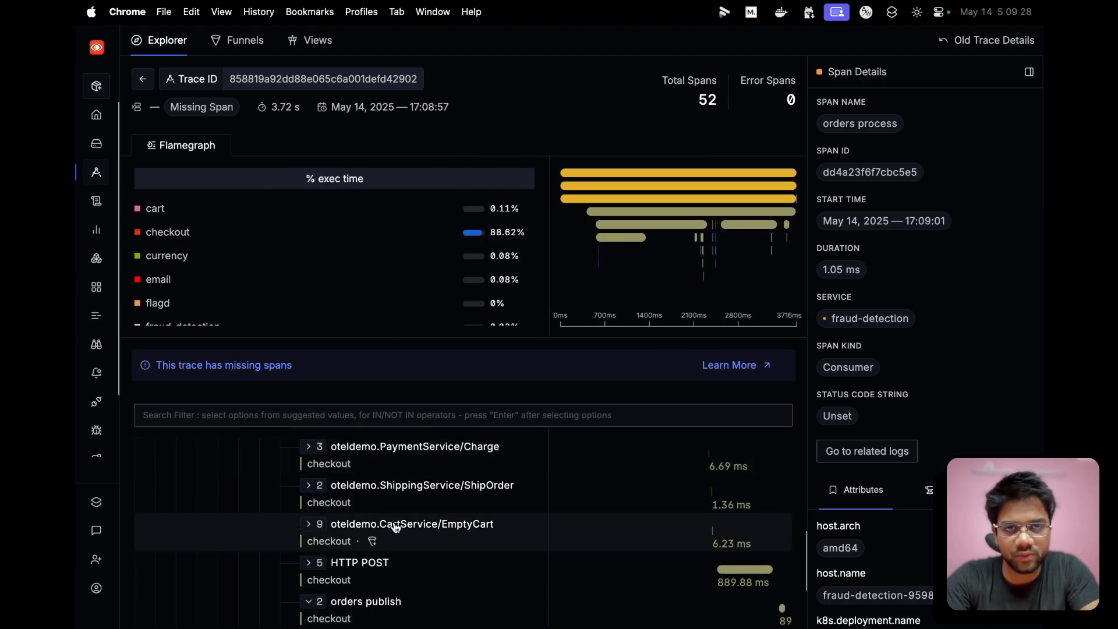
pyautogui.scroll(-3, 354, 540)
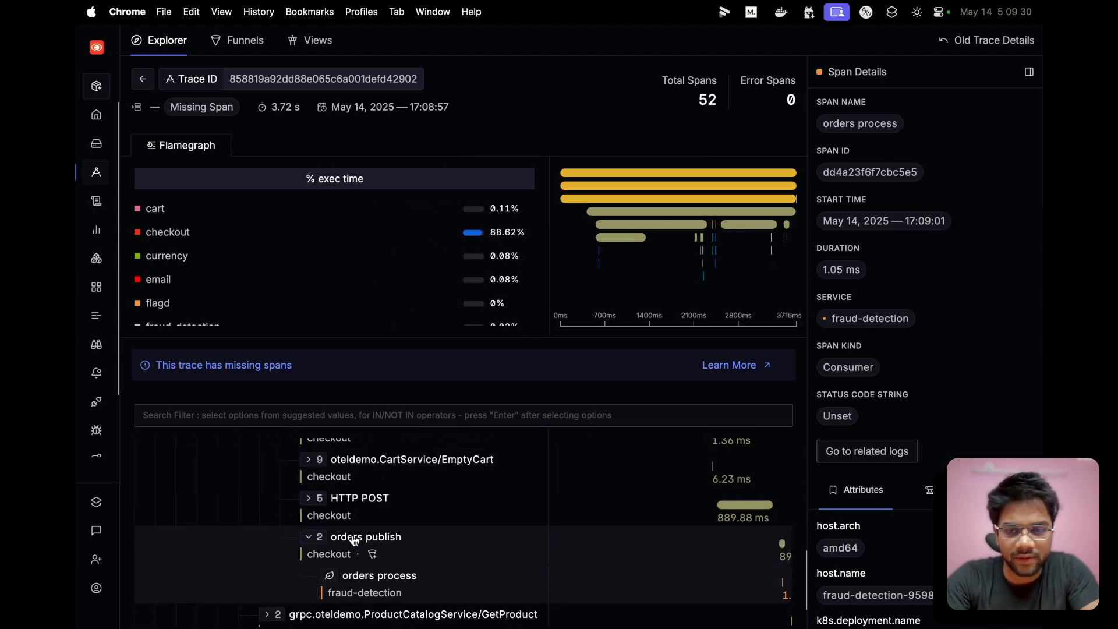
pyautogui.scroll(-1, 361, 603)
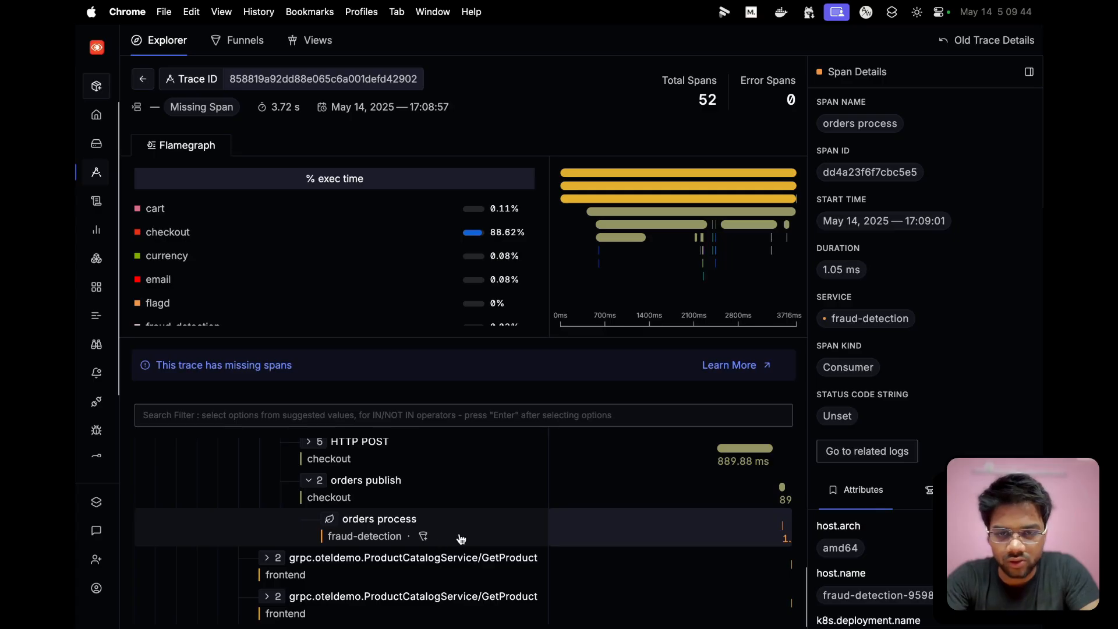
# - Narrow the span name column to give the timeline bars beside the orders publish and orders process spans more room
pyautogui.moveTo(546, 500); pyautogui.dragTo(475, 494)
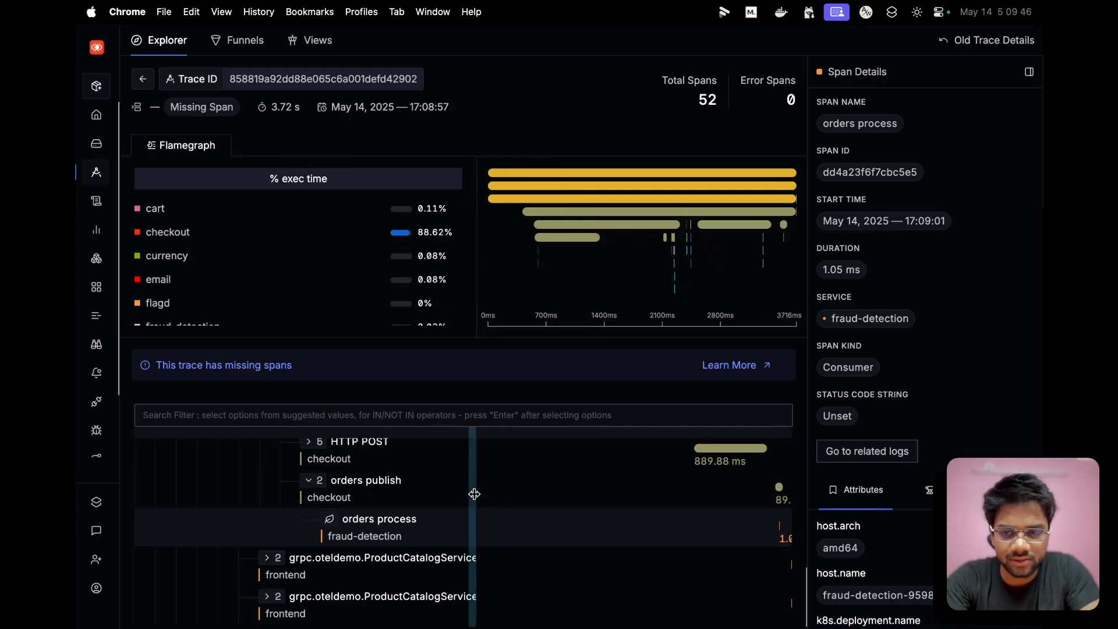
pyautogui.scroll(1, 378, 554)
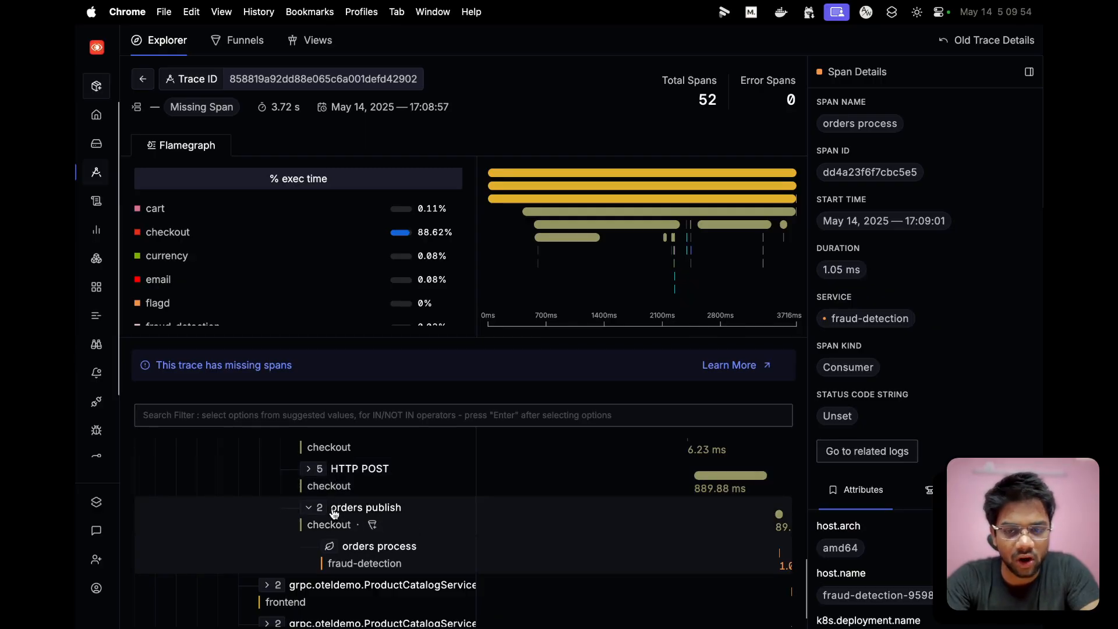
pyautogui.scroll(-2, 384, 518)
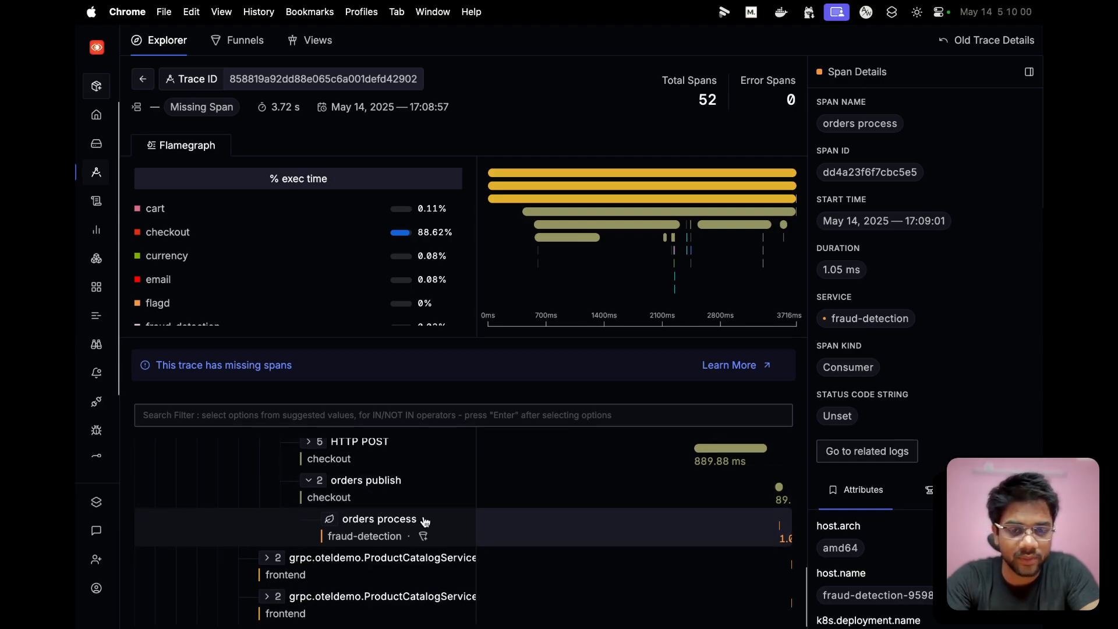
# - Expand the checkout service's HTTP POST span in the trace's span tree to show its child spans
pyautogui.scroll(2, 424, 521)
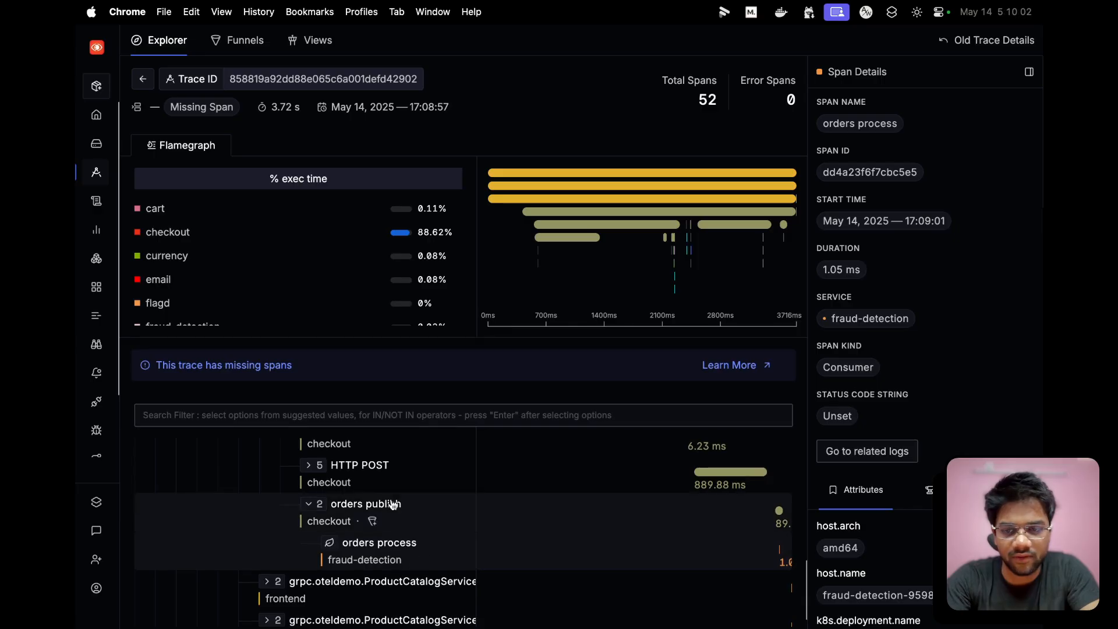
pyautogui.click(308, 465)
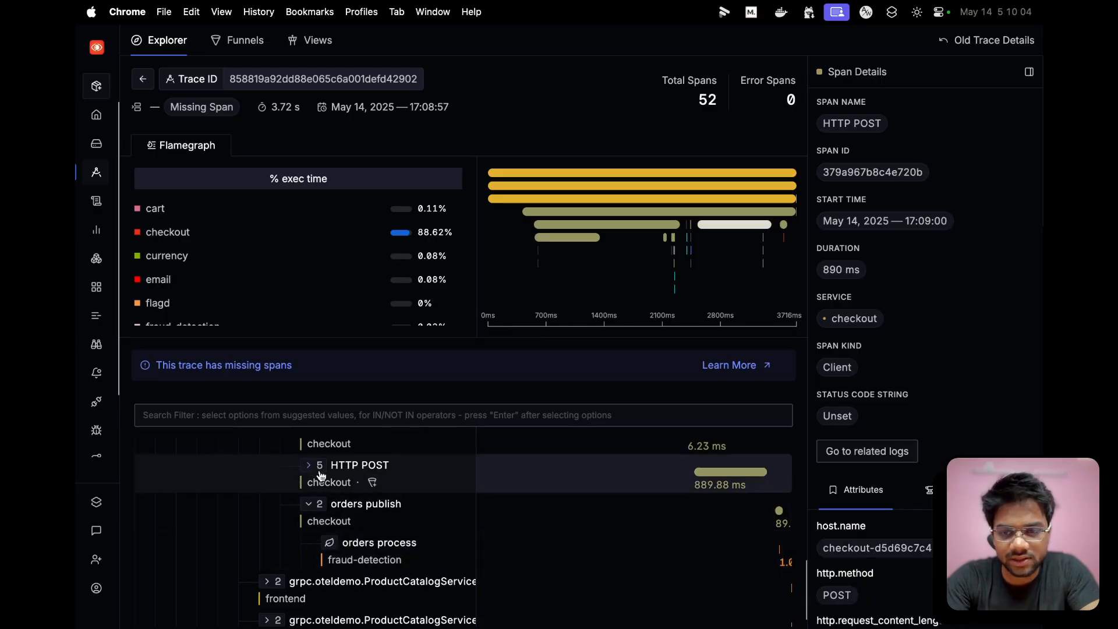
pyautogui.scroll(2, 394, 505)
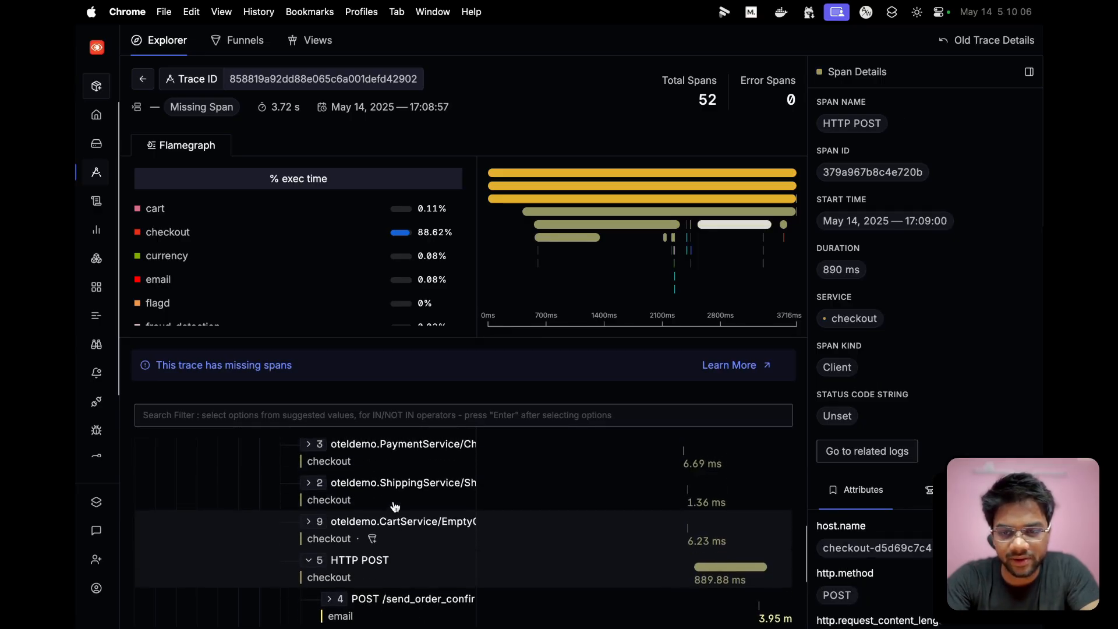
pyautogui.scroll(-5, 395, 505)
pyautogui.scroll(4, 394, 506)
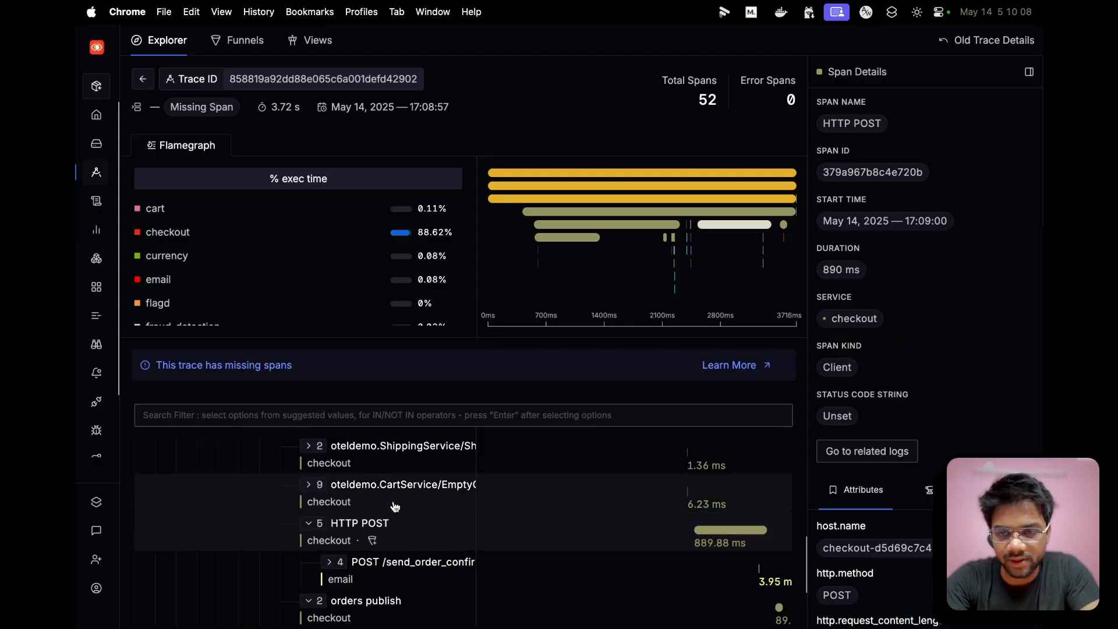
# - Replace step 1 of the tracing-funnel-demo funnel with the checkout service's HTTP POST span
pyautogui.click(373, 541)
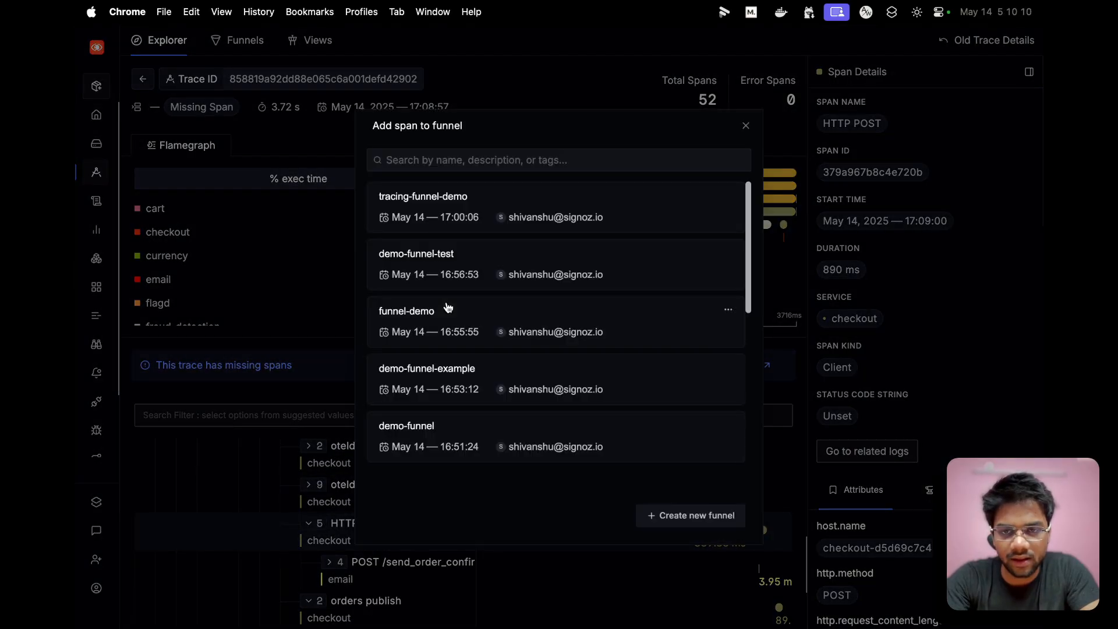
pyautogui.click(428, 201)
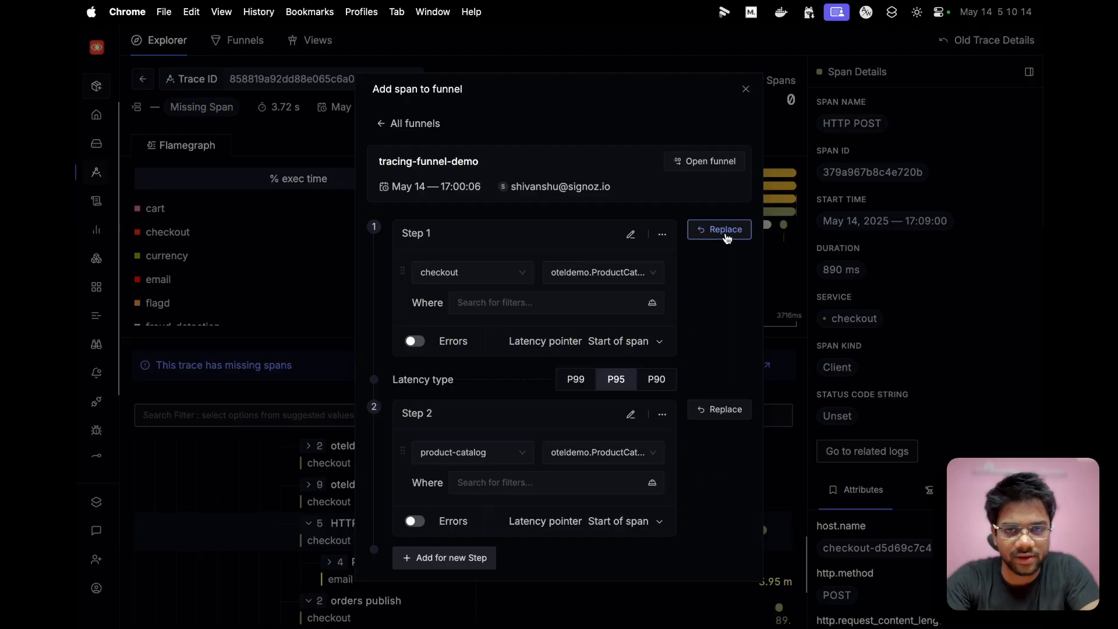
pyautogui.click(726, 233)
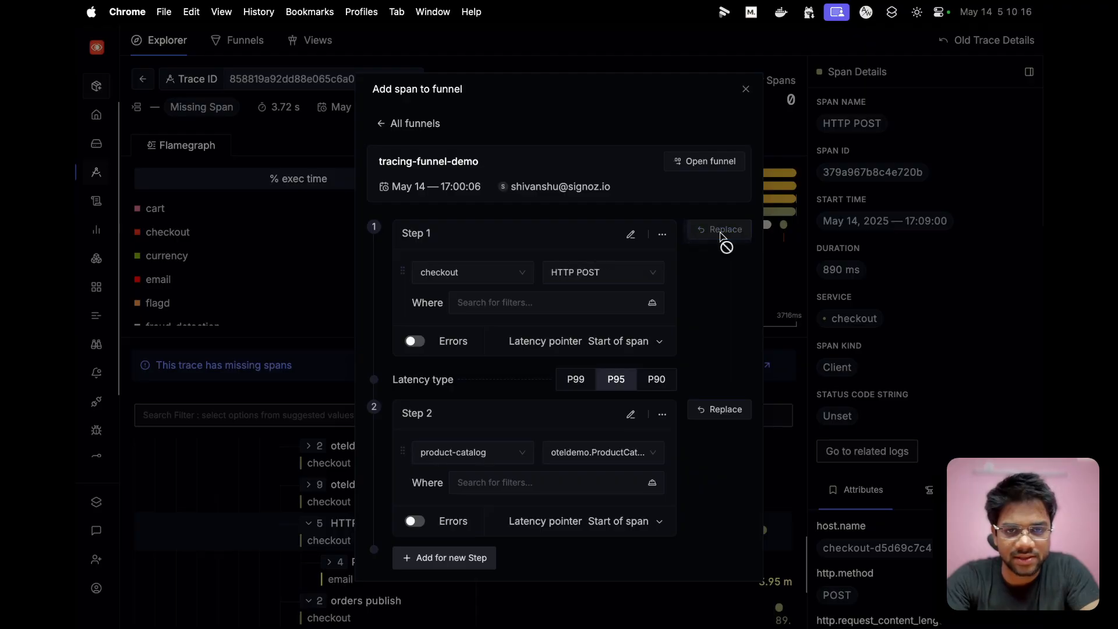
# - Replace step 2 of the tracing-funnel-demo funnel with the checkout service's orders publish span
pyautogui.click(278, 502)
pyautogui.scroll(-2, 357, 542)
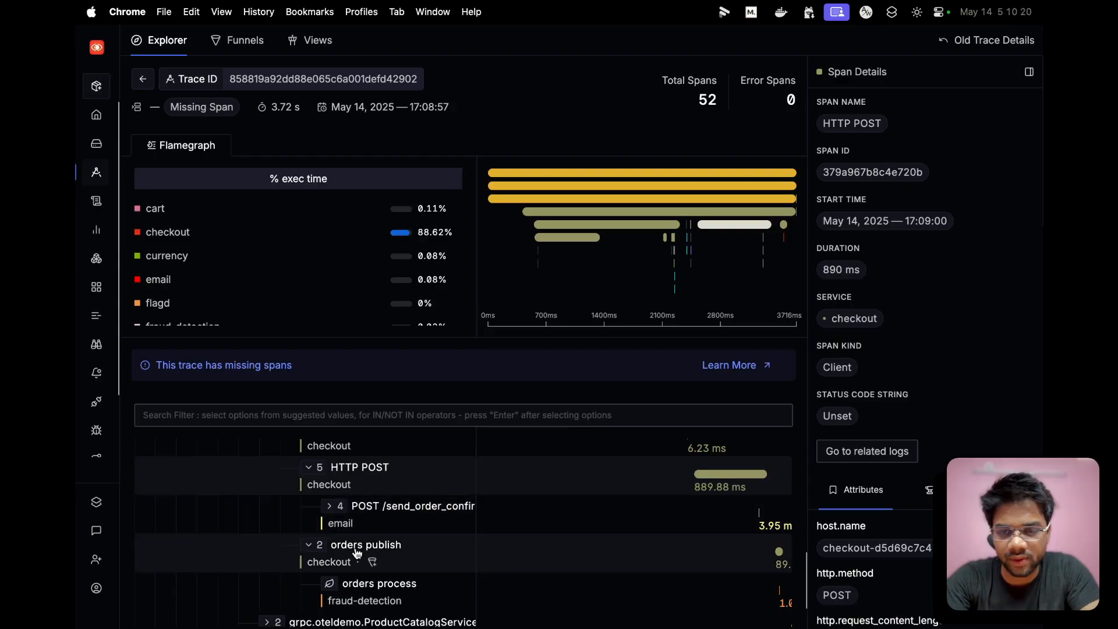
pyautogui.scroll(-1, 358, 552)
pyautogui.click(373, 530)
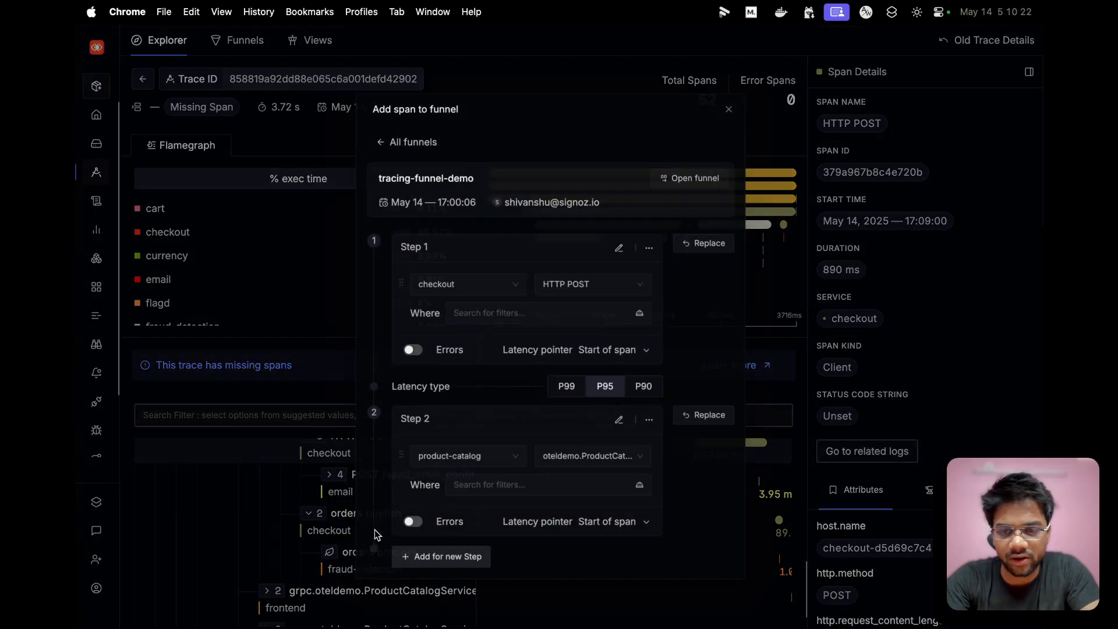
pyautogui.click(720, 411)
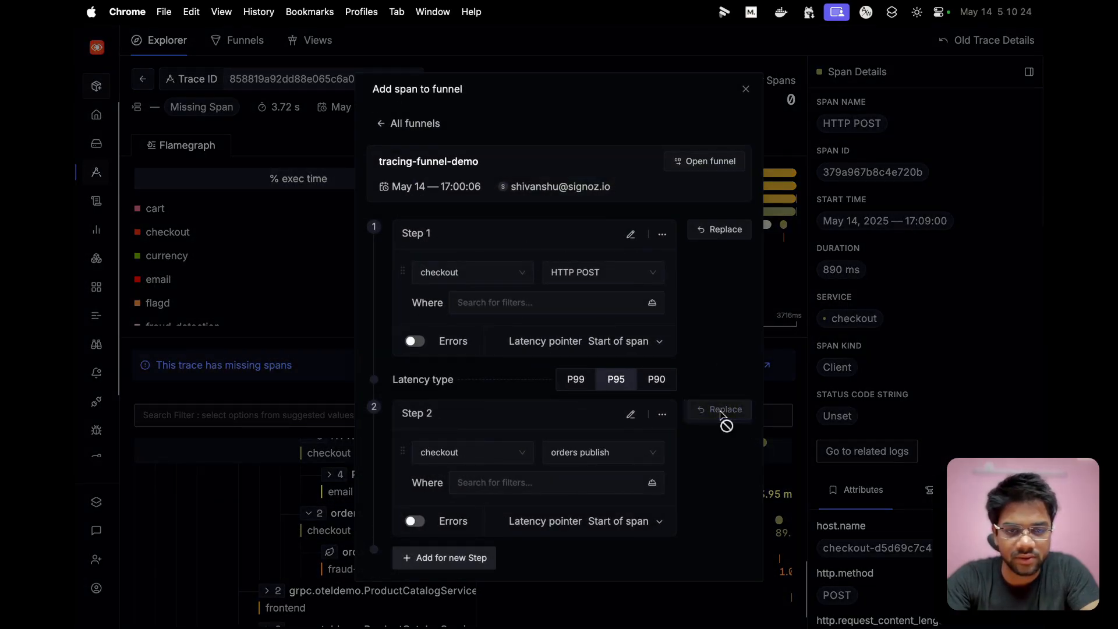
# - Add a third step to the tracing-funnel-demo funnel and assign it the fraud-detection service's orders process span
pyautogui.scroll(-1, 513, 409)
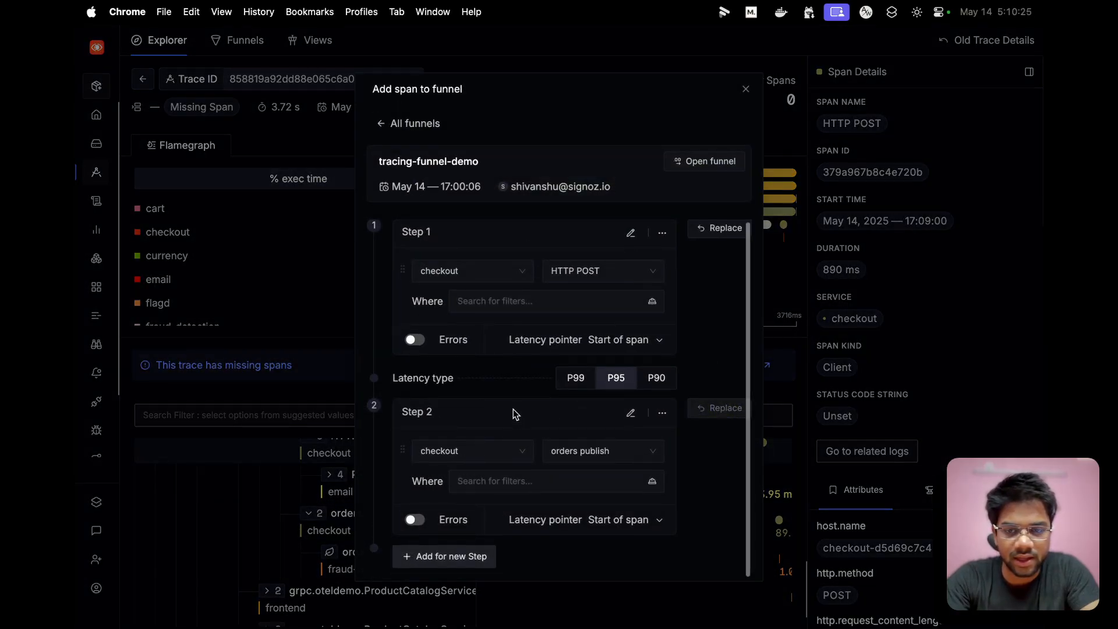
pyautogui.click(417, 564)
pyautogui.scroll(-3, 470, 432)
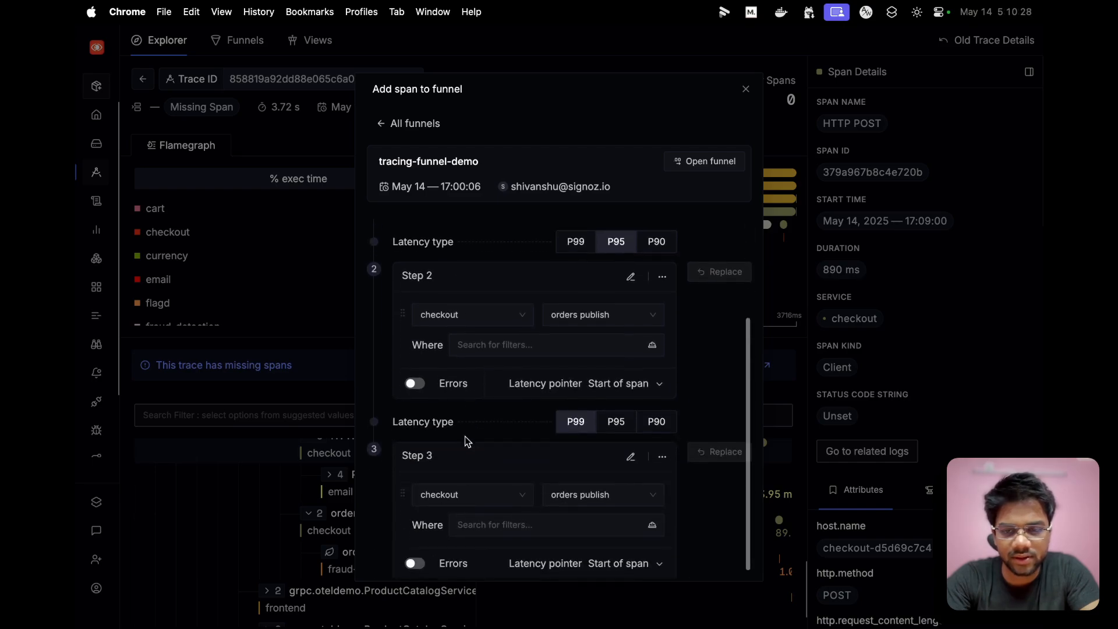
pyautogui.click(285, 498)
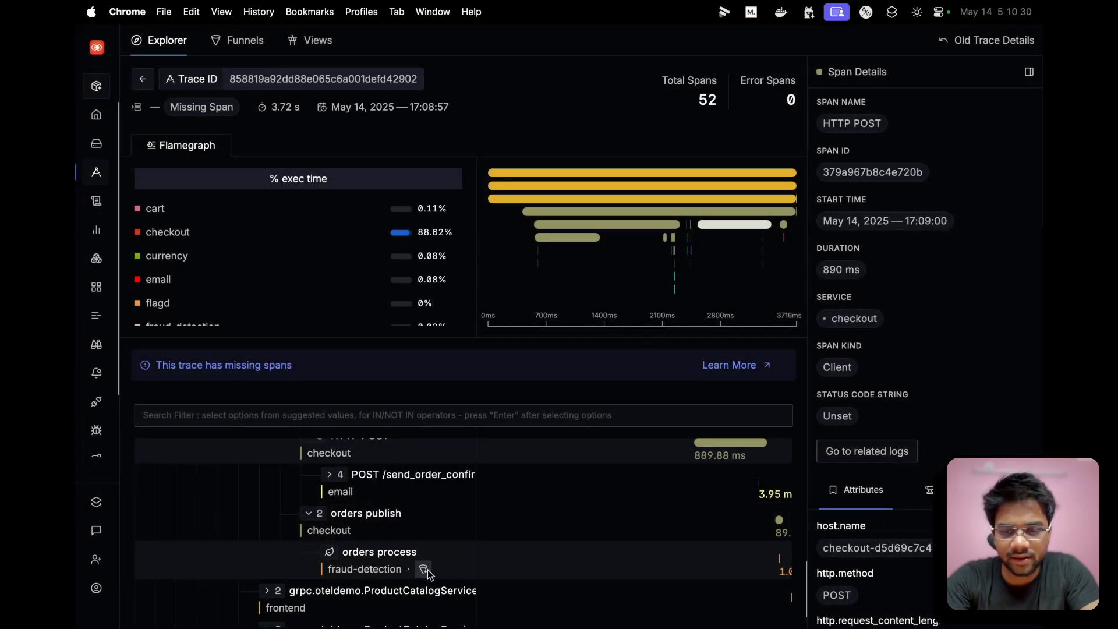
pyautogui.click(425, 569)
pyautogui.scroll(-1, 634, 470)
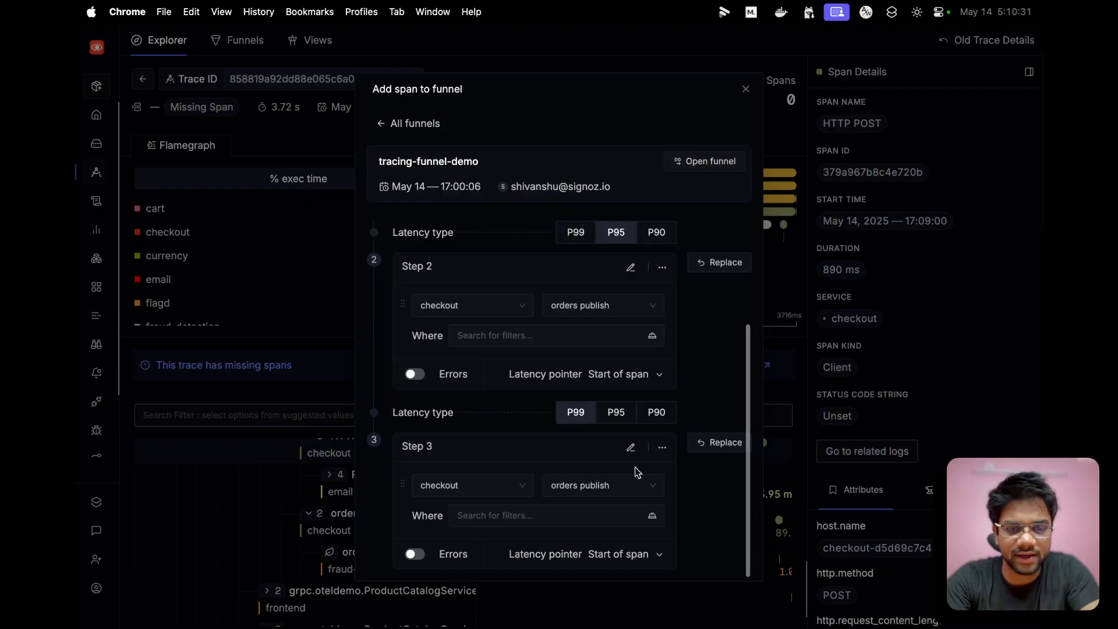
pyautogui.click(722, 444)
# - Open the full page of the tracing-funnel-demo funnel from the span-adding dialog
pyautogui.scroll(1, 558, 481)
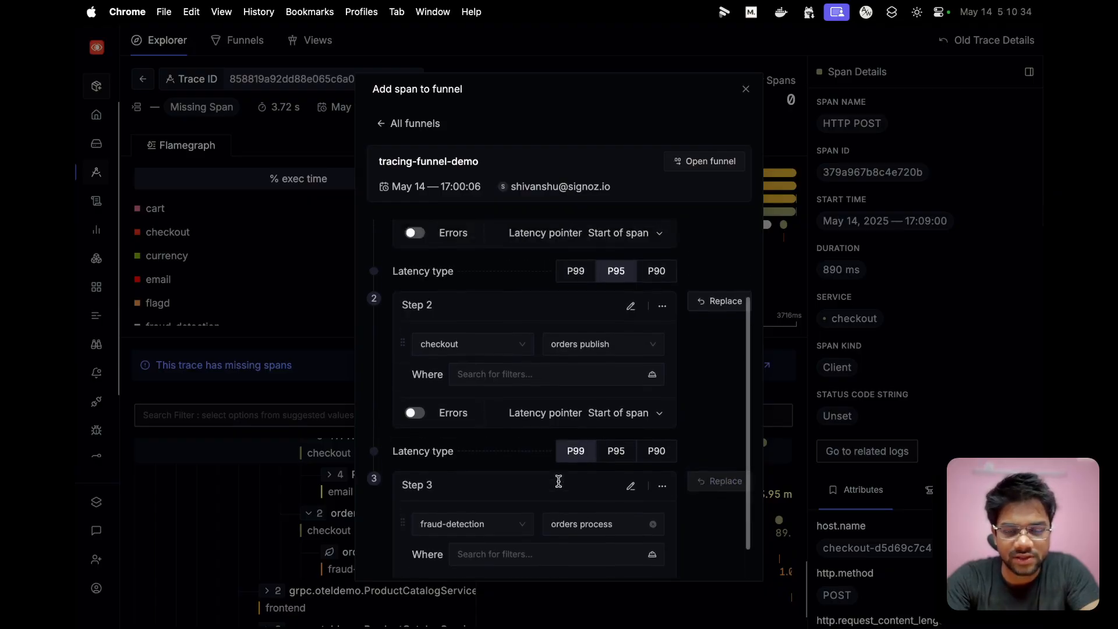
pyautogui.scroll(3, 558, 481)
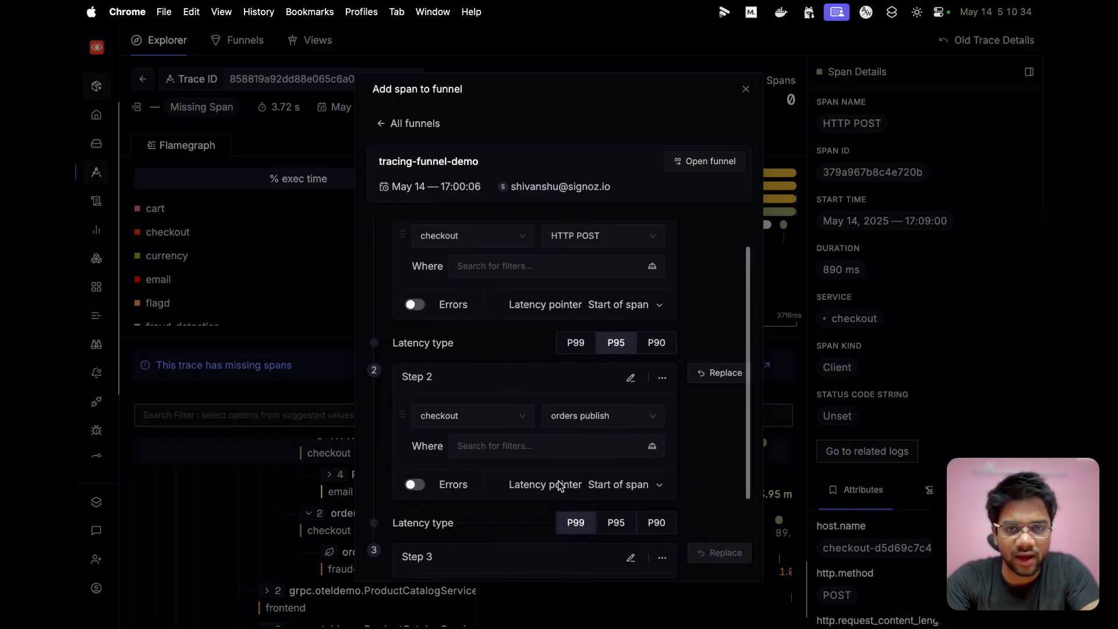
pyautogui.click(706, 167)
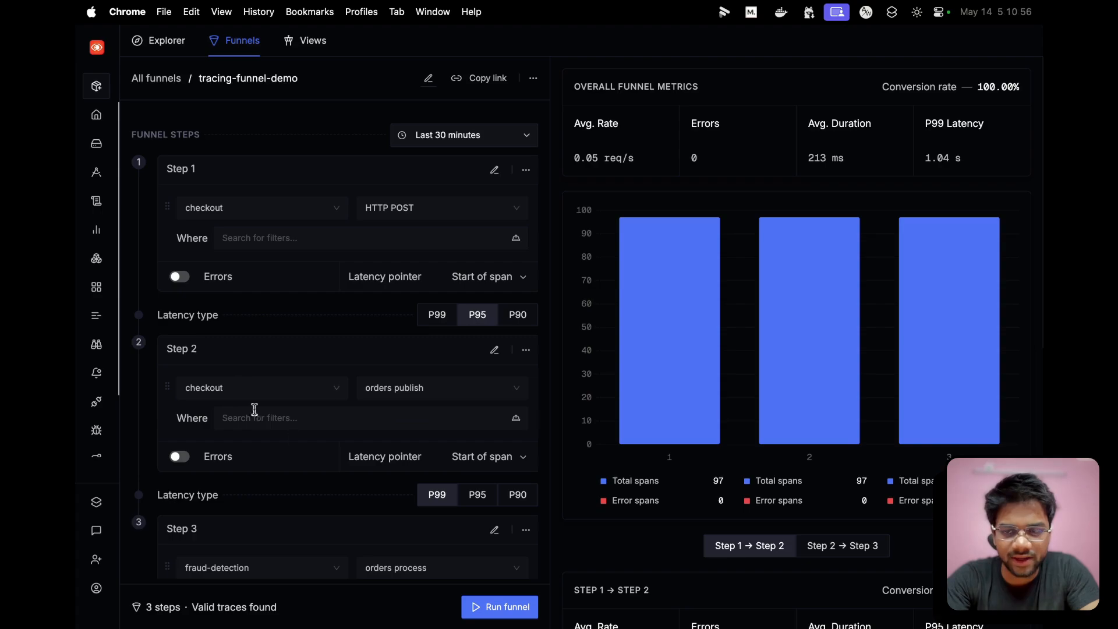
# - Review the funnel's three configured steps, overall conversion rate, span counts chart and step 1 to step 2 metrics
pyautogui.scroll(-3, 352, 357)
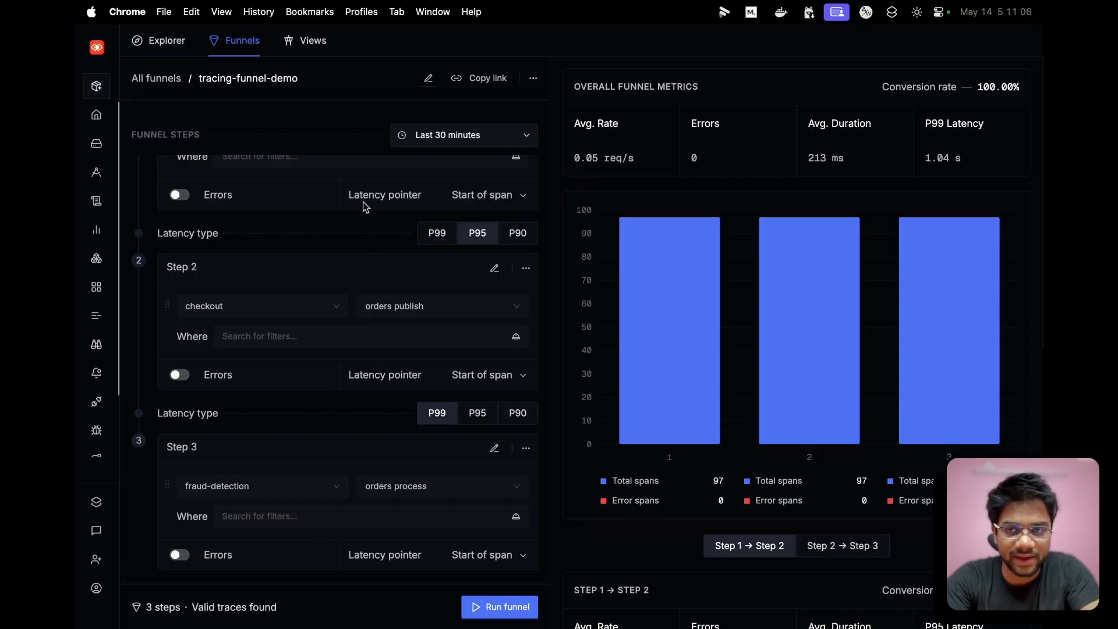
pyautogui.scroll(3, 364, 208)
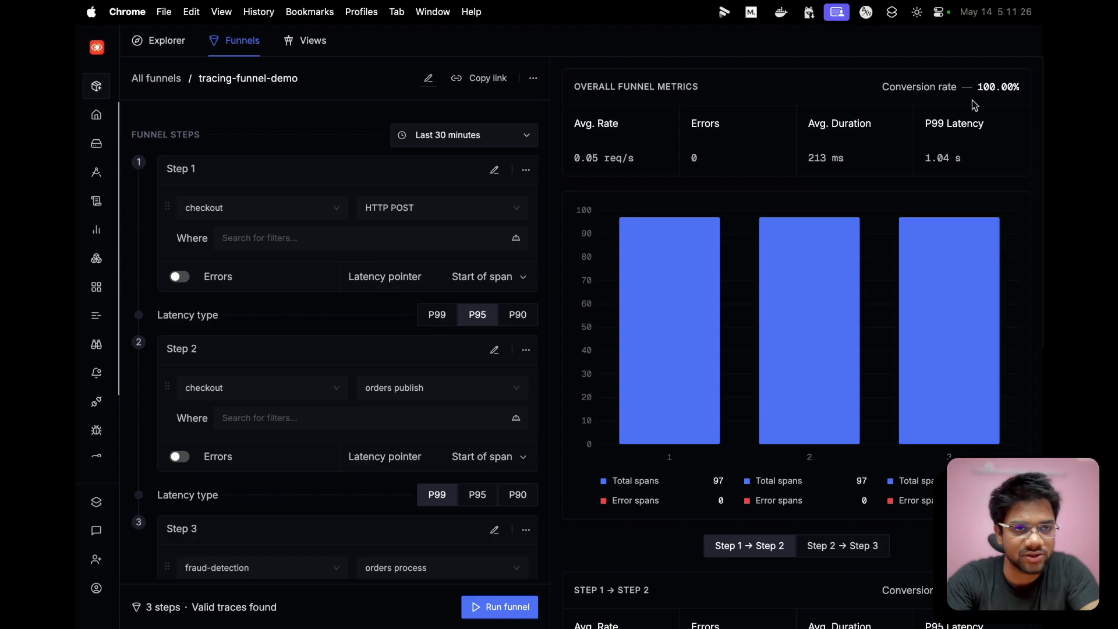
pyautogui.moveTo(976, 88); pyautogui.dragTo(1017, 87)
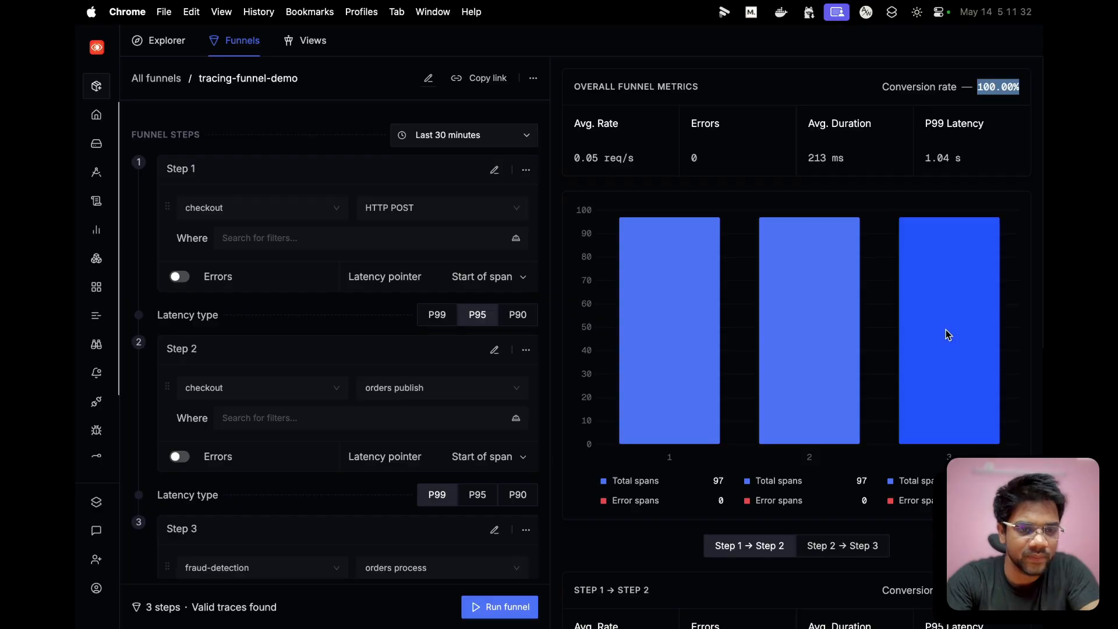
pyautogui.scroll(-3, 699, 408)
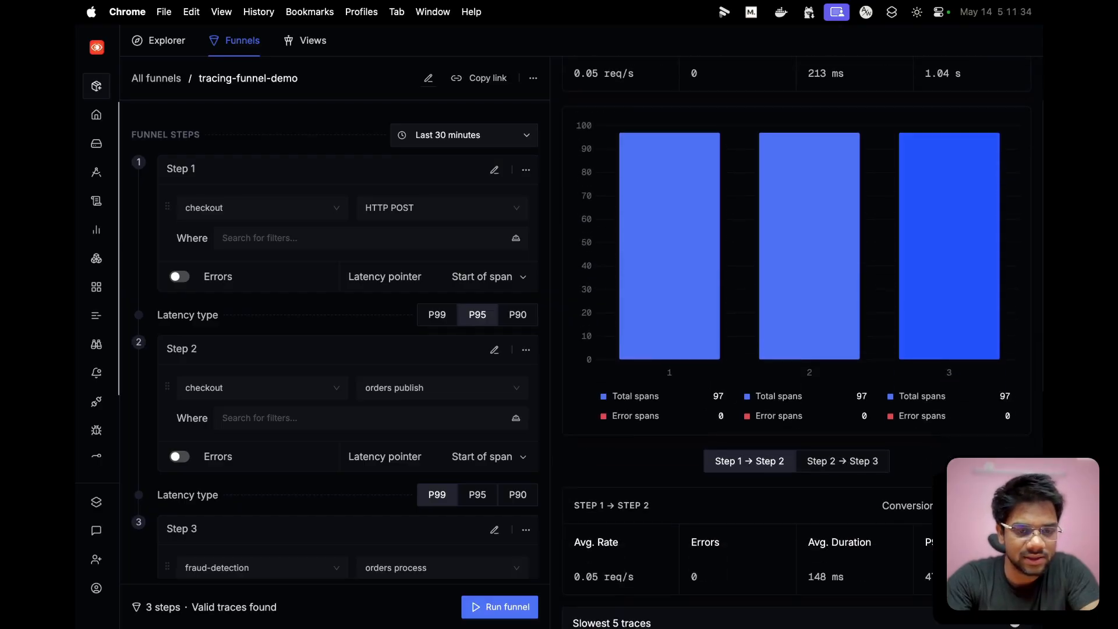
pyautogui.scroll(-2, 787, 349)
pyautogui.scroll(3, 787, 349)
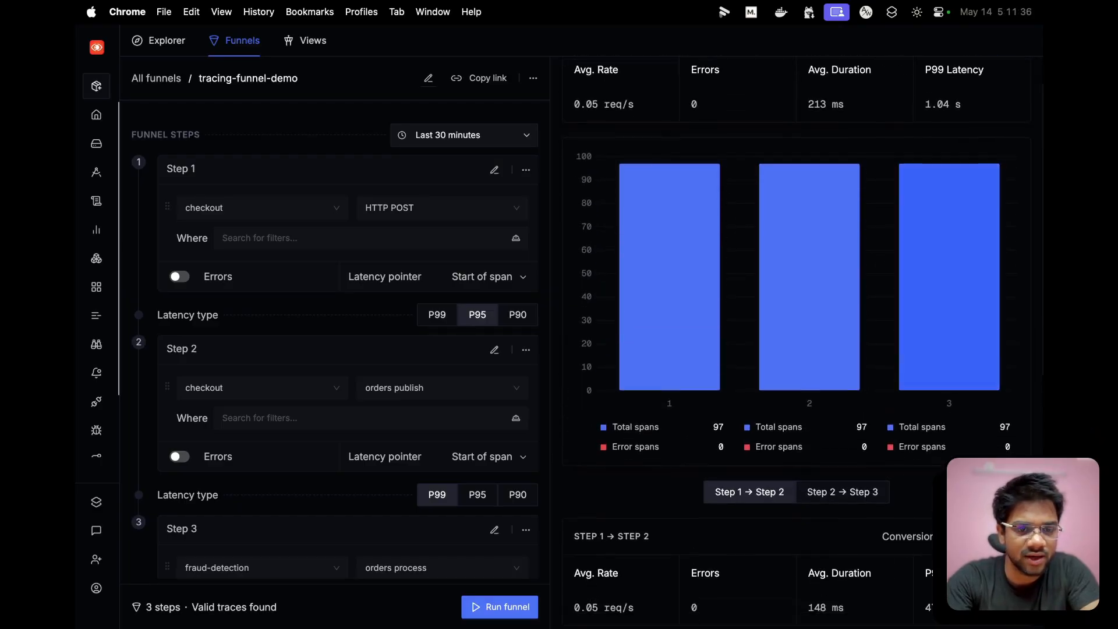
# - Examine the overall funnel metrics, the span counts chart and the step 1 to step 2 metrics with their slowest traces
pyautogui.scroll(-2, 761, 477)
pyautogui.scroll(3, 777, 463)
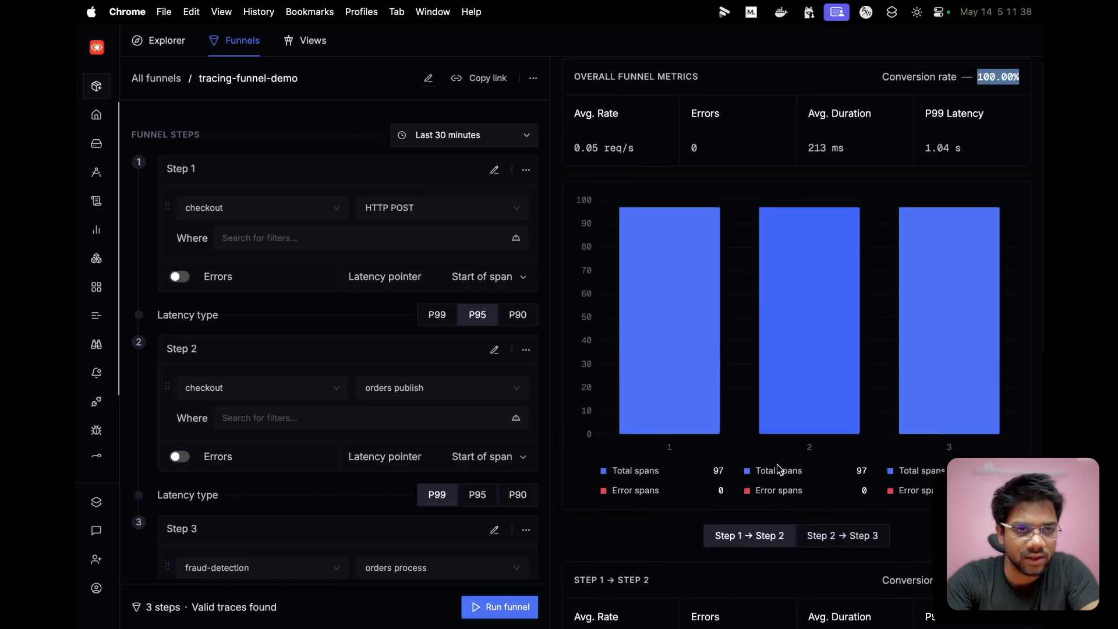
pyautogui.scroll(-3, 777, 464)
pyautogui.scroll(-2, 870, 459)
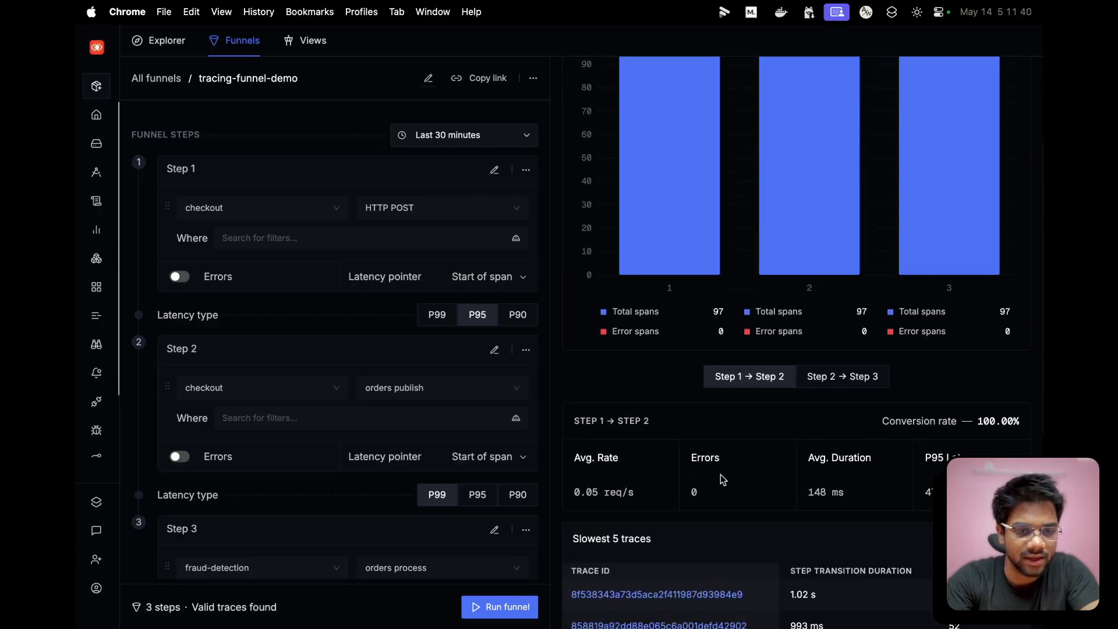
pyautogui.scroll(3, 729, 444)
pyautogui.scroll(-4, 732, 447)
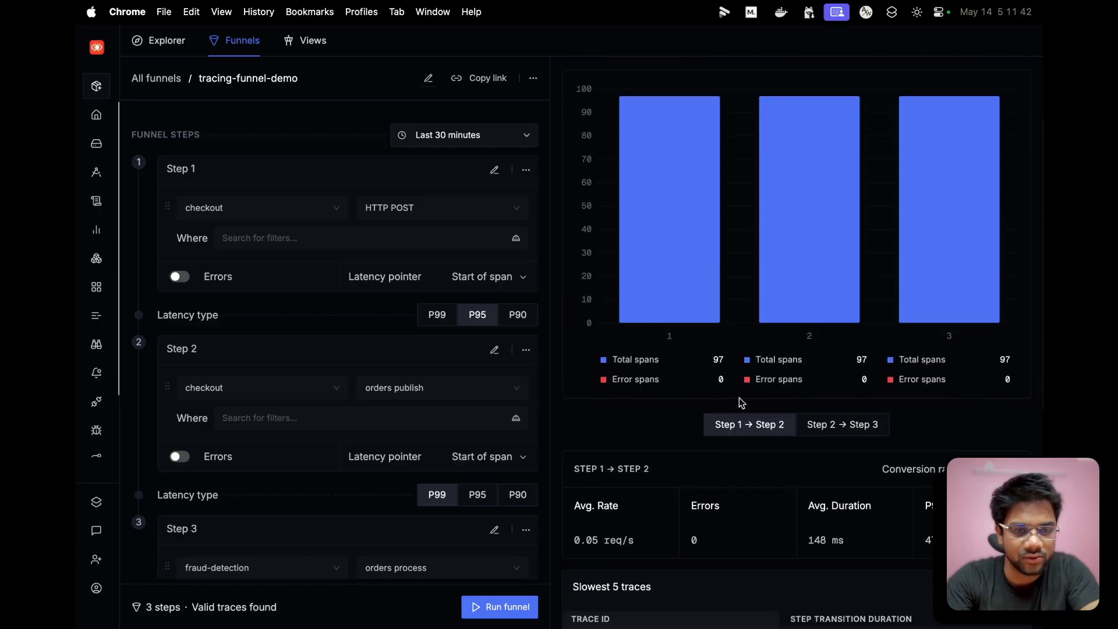
pyautogui.scroll(3, 743, 438)
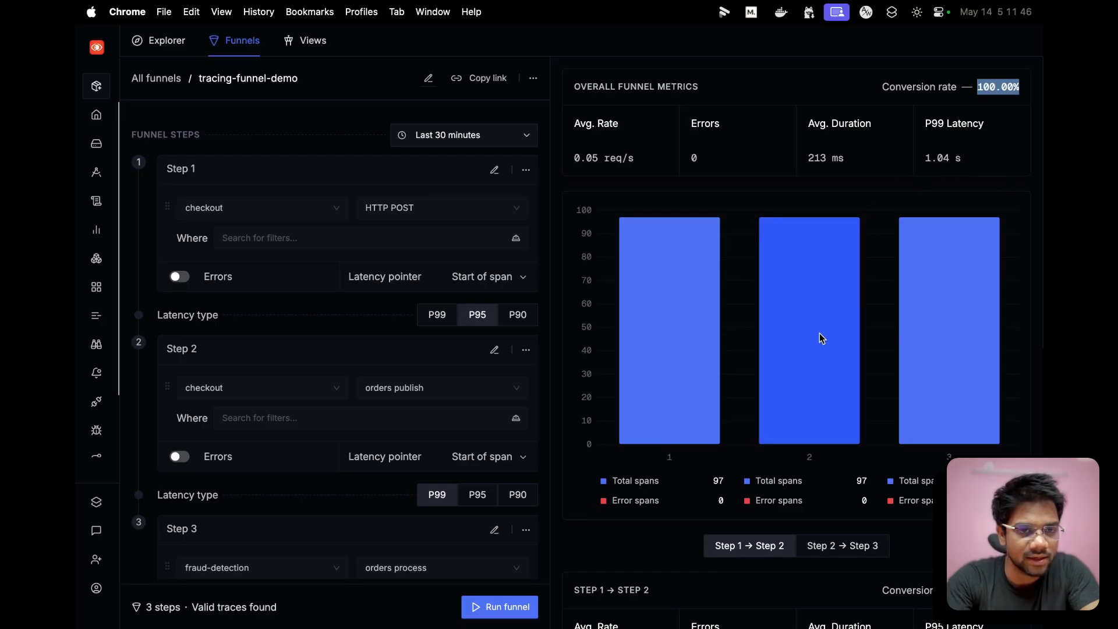
pyautogui.scroll(-2, 814, 365)
pyautogui.scroll(2, 818, 364)
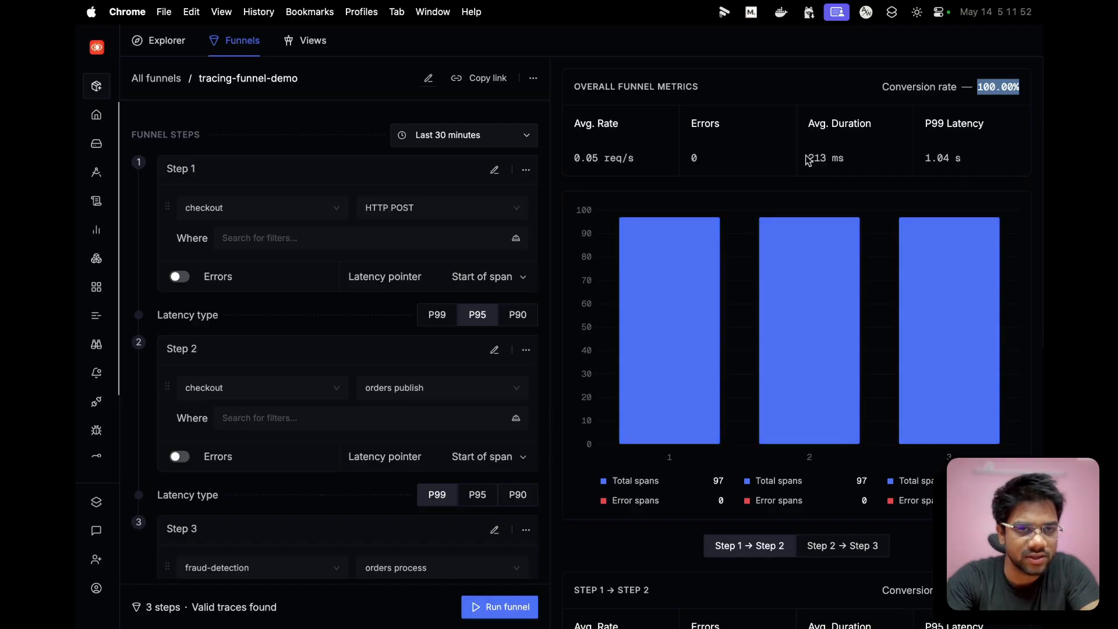
pyautogui.scroll(-3, 882, 156)
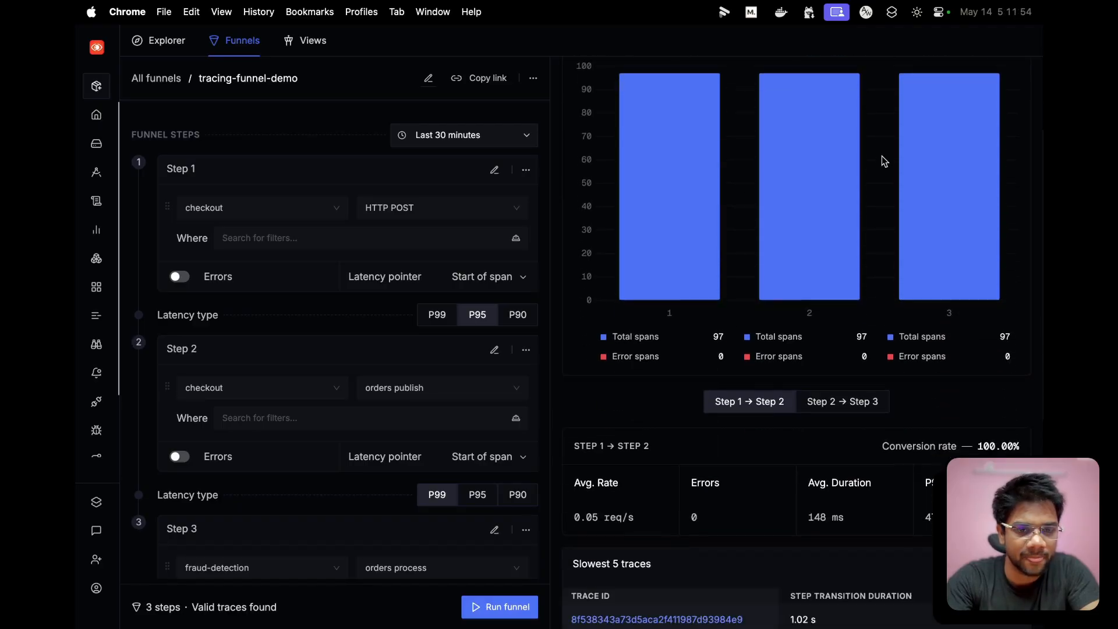
pyautogui.scroll(-2, 882, 156)
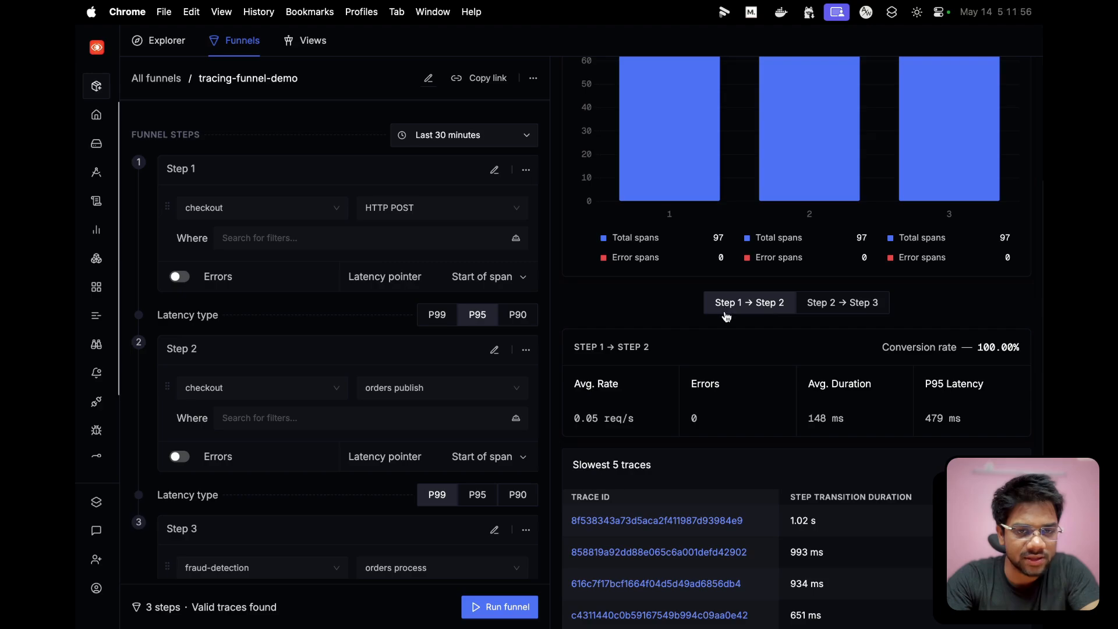
# - Compare the average duration and latency of the step 1 to step 2 transition with the overall funnel metrics
pyautogui.moveTo(810, 427); pyautogui.dragTo(854, 423)
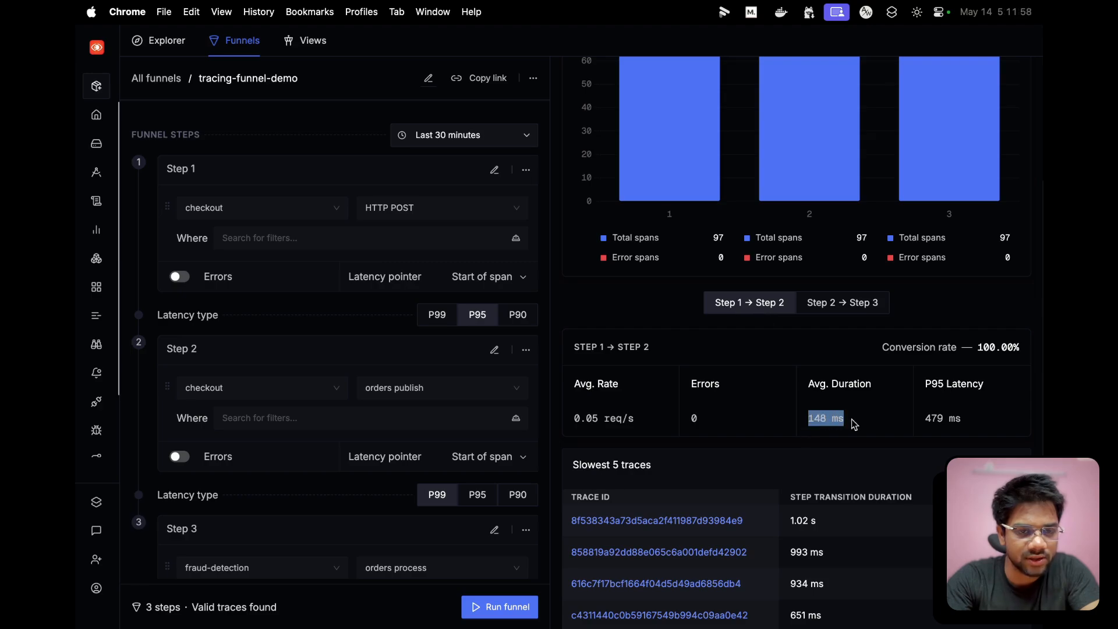
pyautogui.scroll(5, 865, 418)
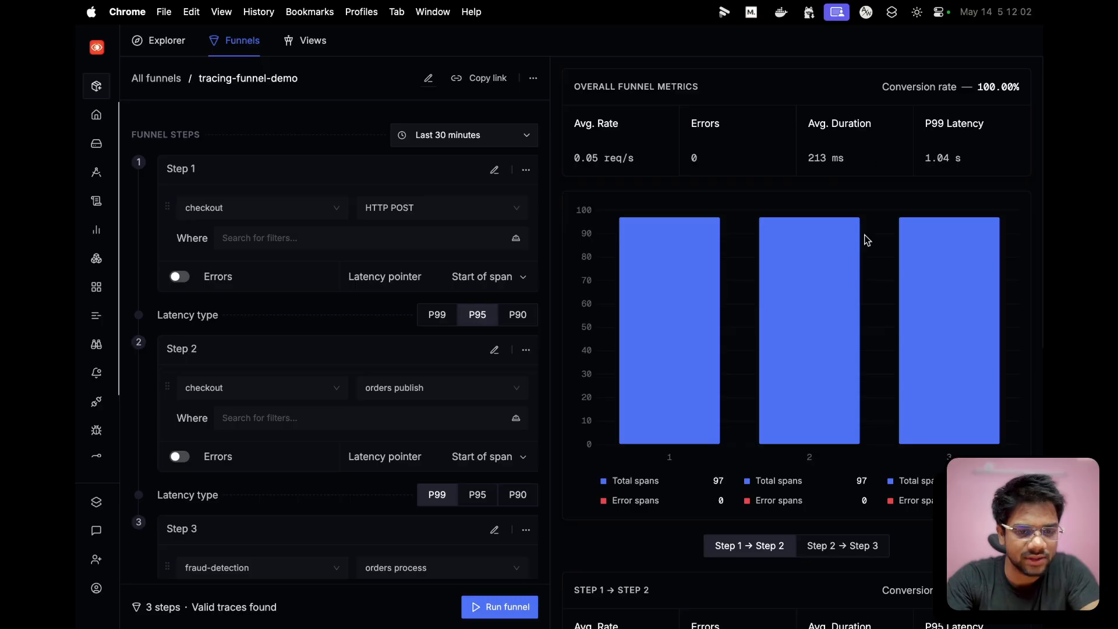
pyautogui.scroll(-3, 867, 240)
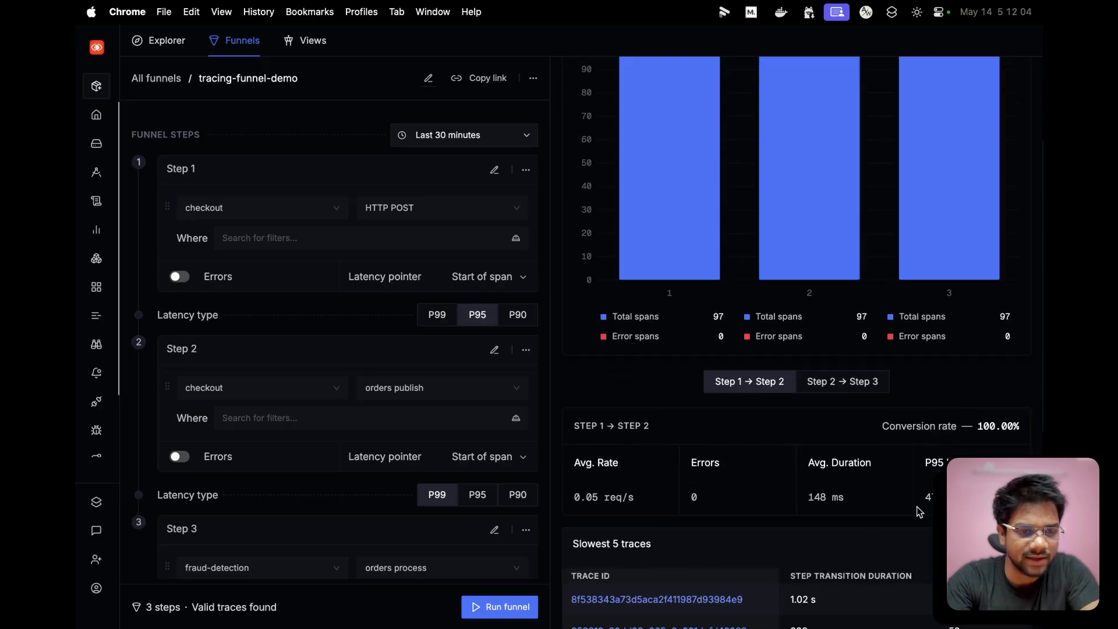
pyautogui.scroll(3, 931, 497)
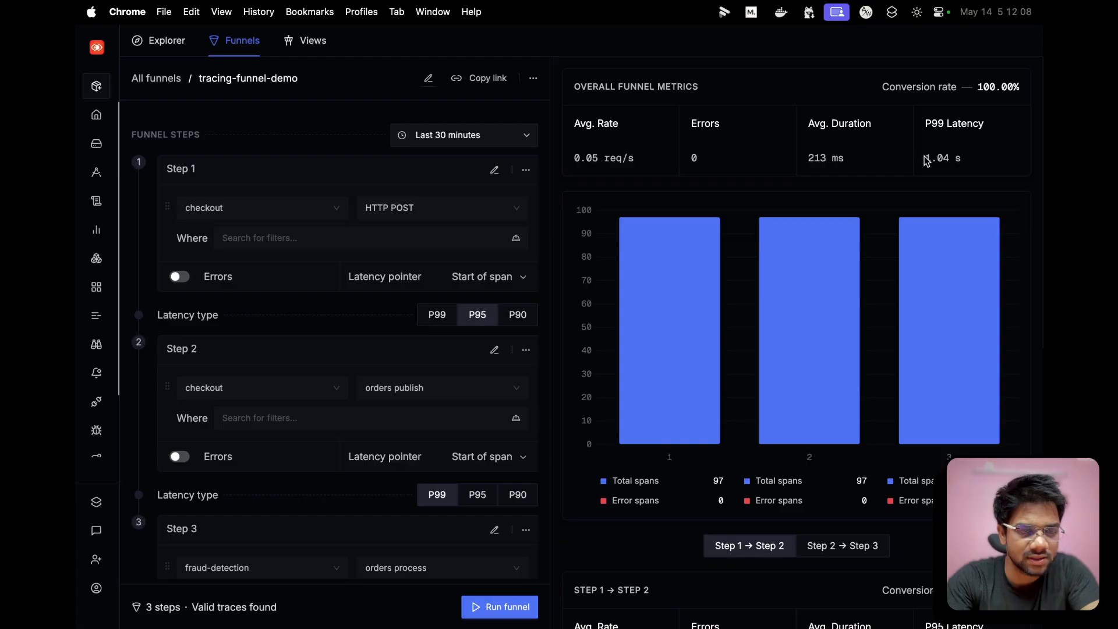
pyautogui.tripleClick(982, 155)
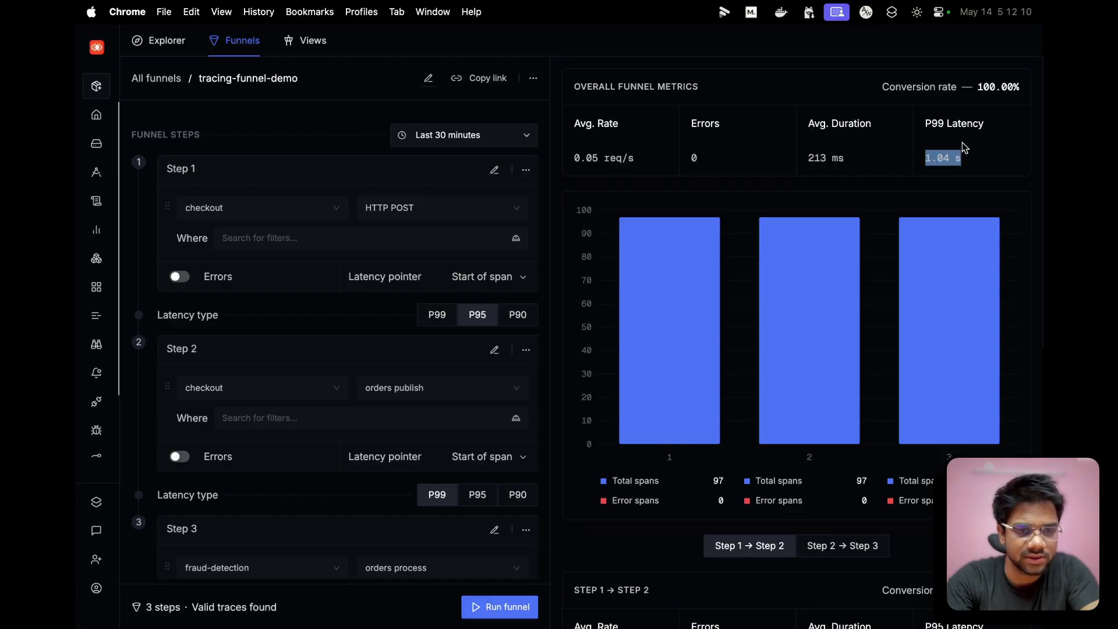
pyautogui.scroll(-2, 964, 145)
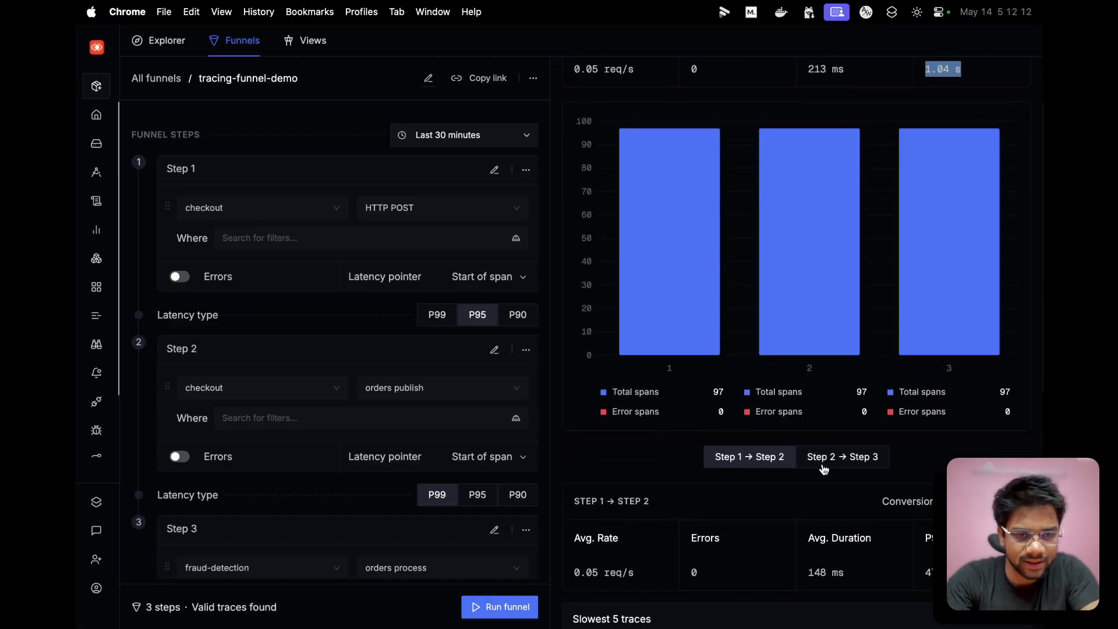
# - Show the step 2 to step 3 transition metrics and compare their average duration with the overall funnel metrics
pyautogui.click(823, 468)
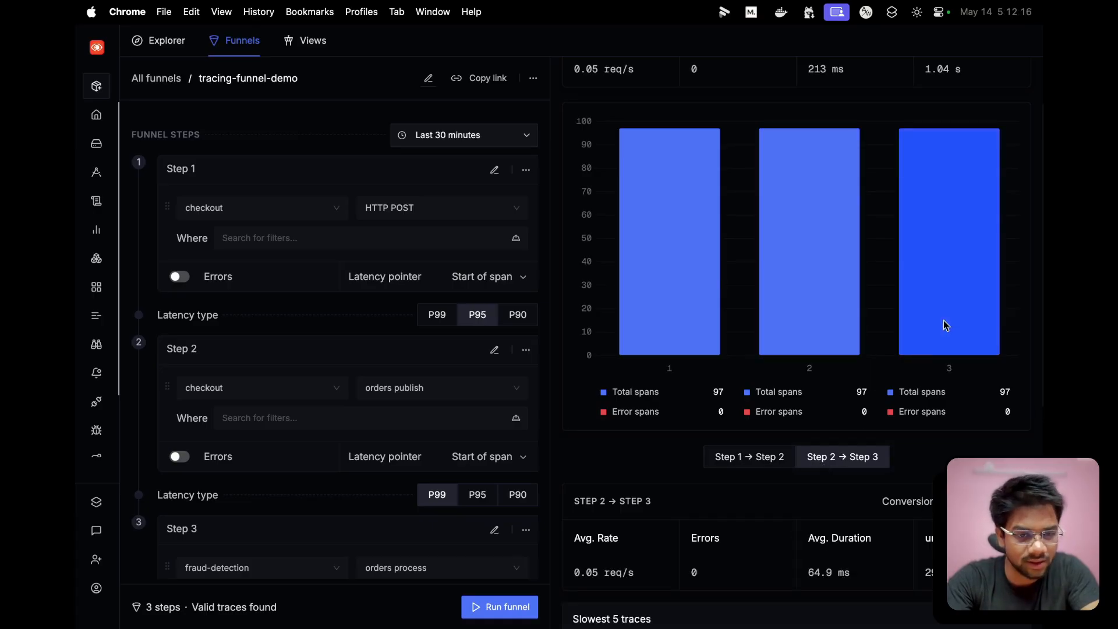
pyautogui.scroll(-1, 862, 526)
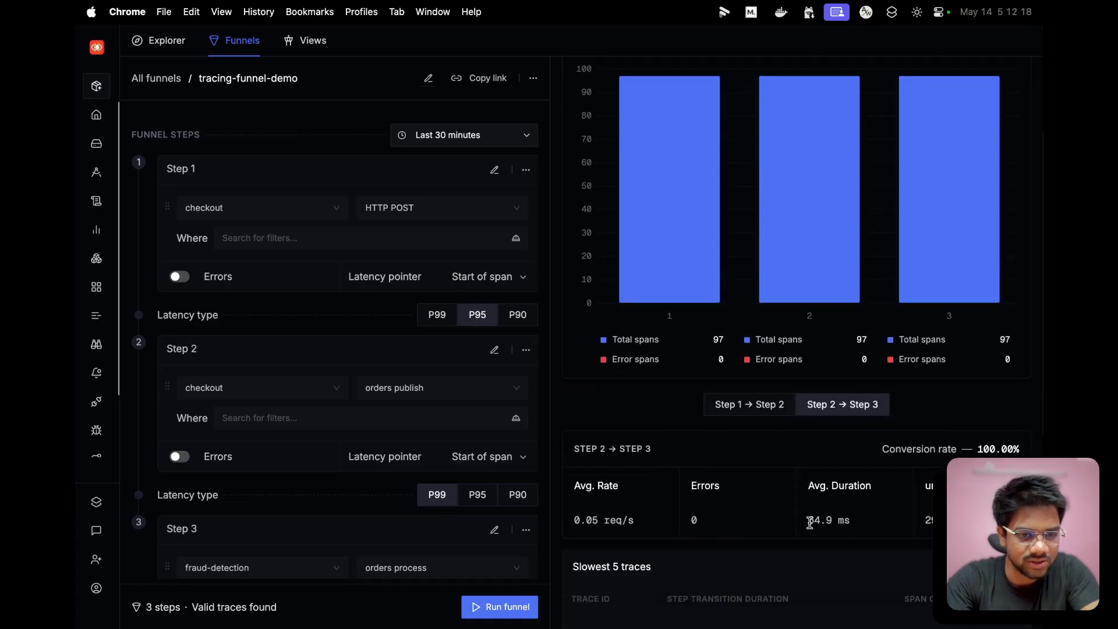
pyautogui.moveTo(810, 523); pyautogui.dragTo(933, 521)
pyautogui.scroll(3, 796, 344)
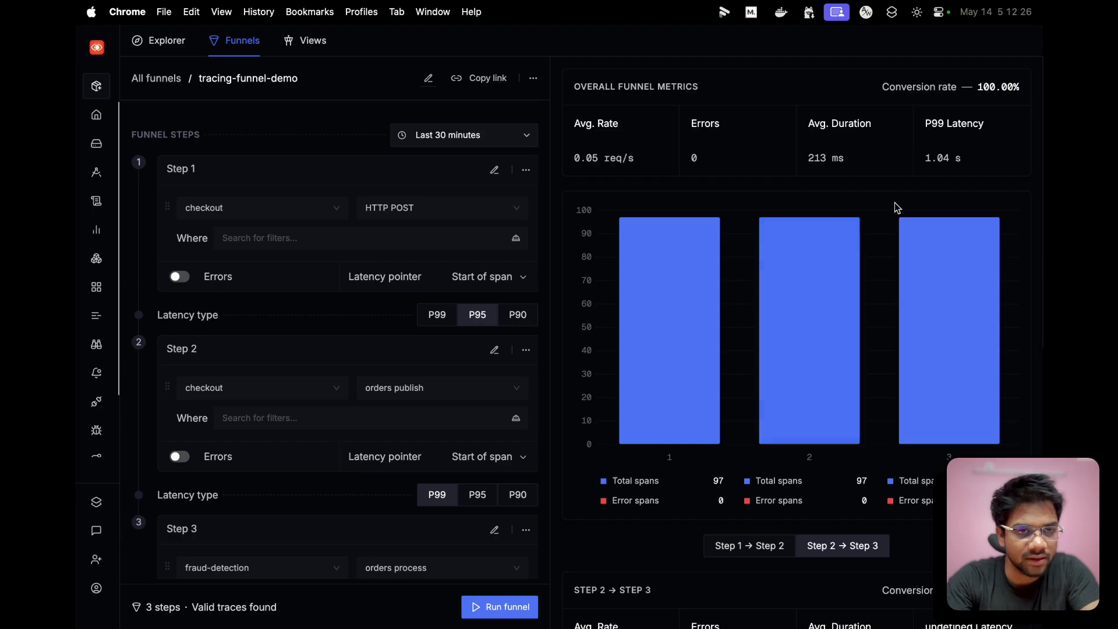
# - Return to the step 1 to step 2 transition metrics and check their latency against the overall P99 latency
pyautogui.click(751, 543)
pyautogui.scroll(-5, 760, 317)
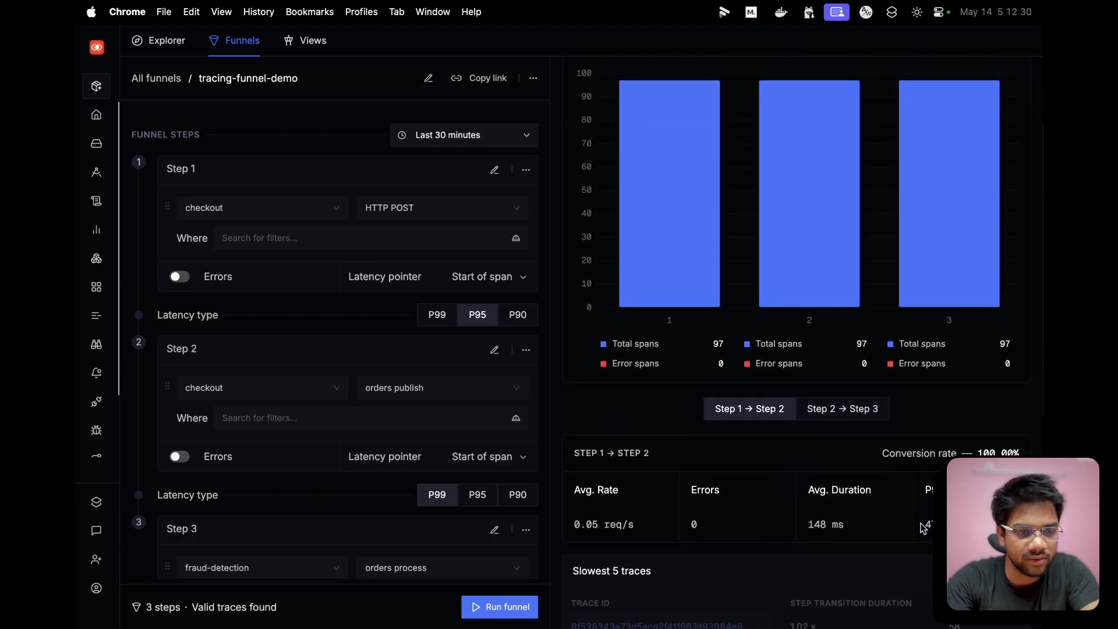
pyautogui.scroll(5, 998, 234)
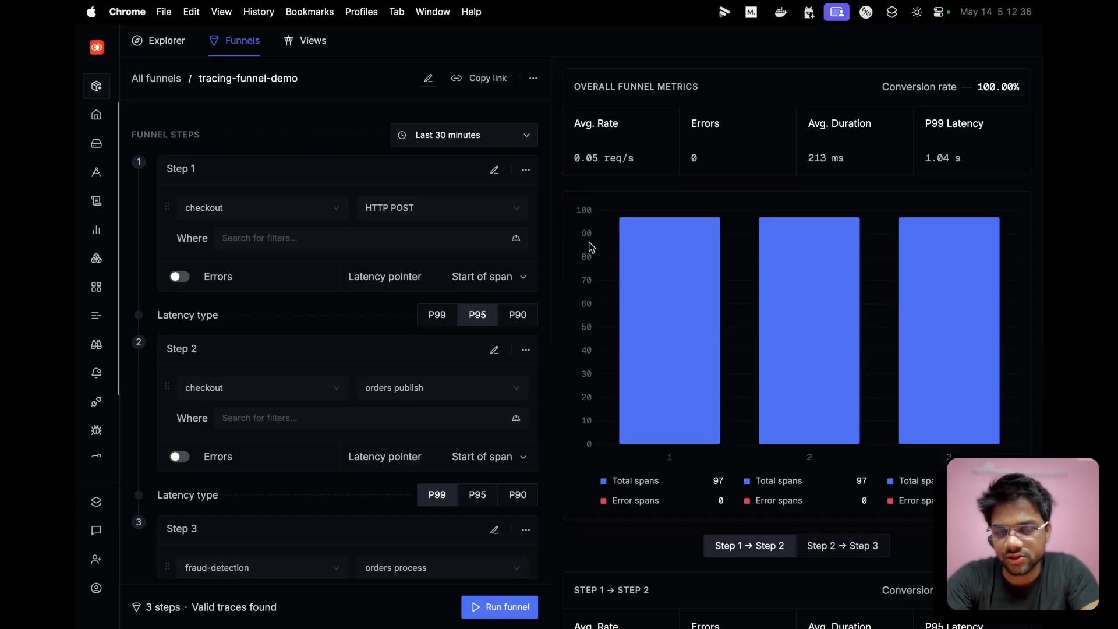
# - Create a new funnel named new-funnel-for-demo from the list of all funnels and open its page
pyautogui.click(151, 80)
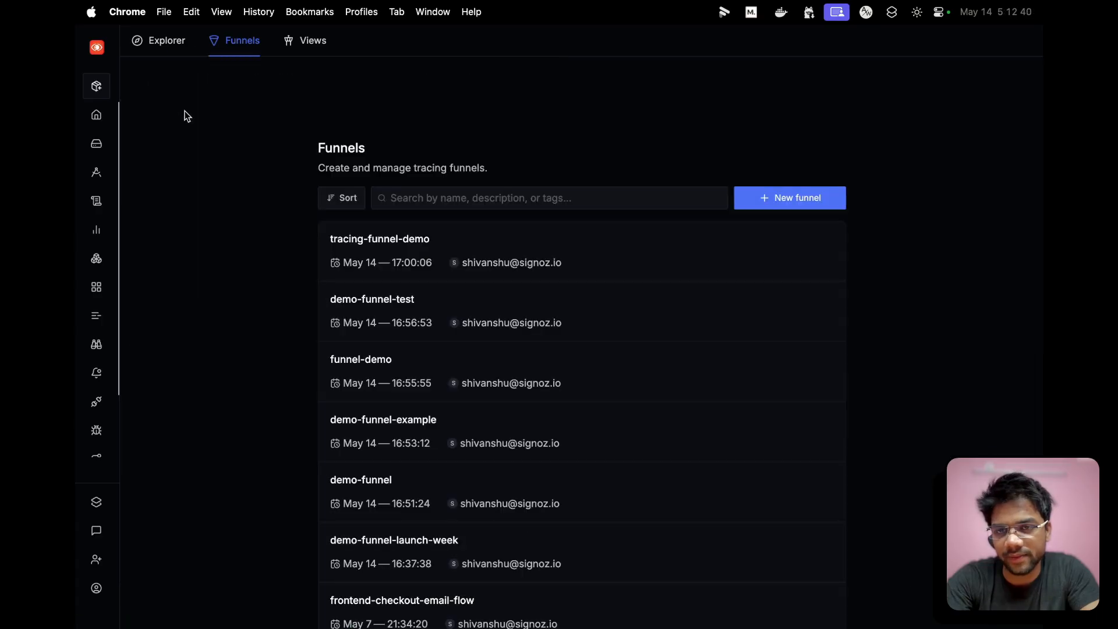
pyautogui.click(770, 201)
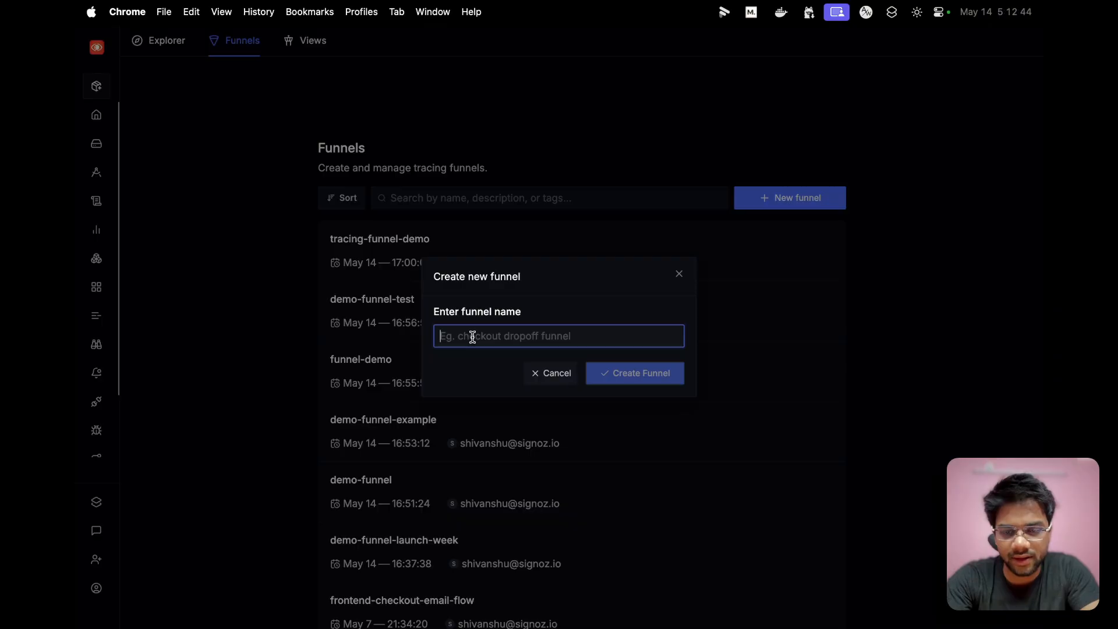
pyautogui.write('new-funnel-for-demo')
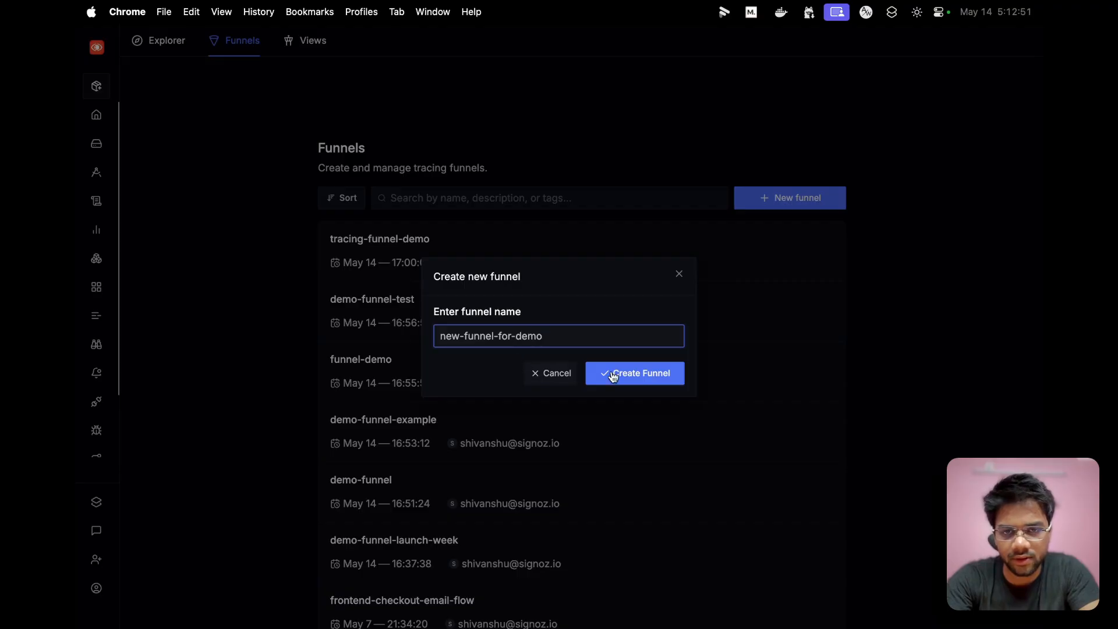
pyautogui.click(613, 375)
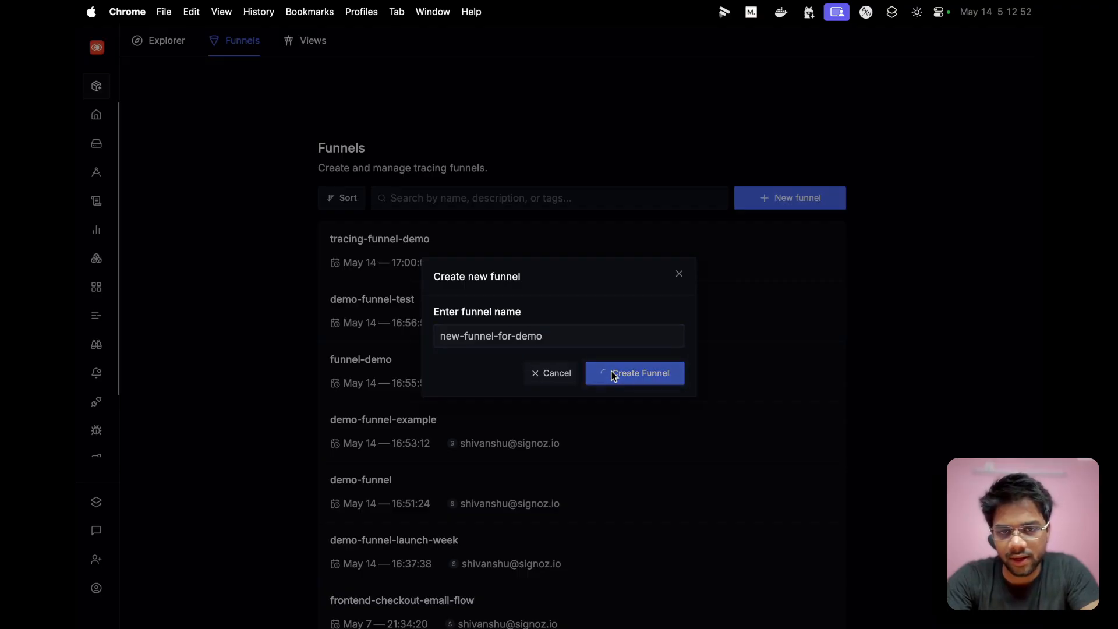
pyautogui.click(384, 239)
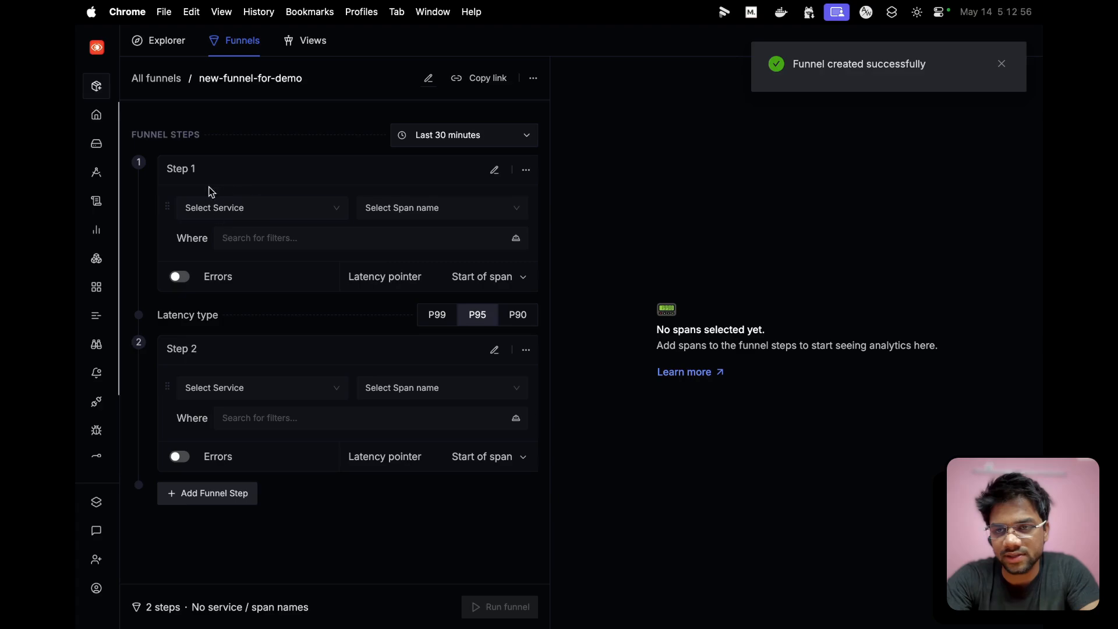
# - Set step 1 of new-funnel-for-demo to the accounting service with the GET /api/cart span
pyautogui.click(278, 212)
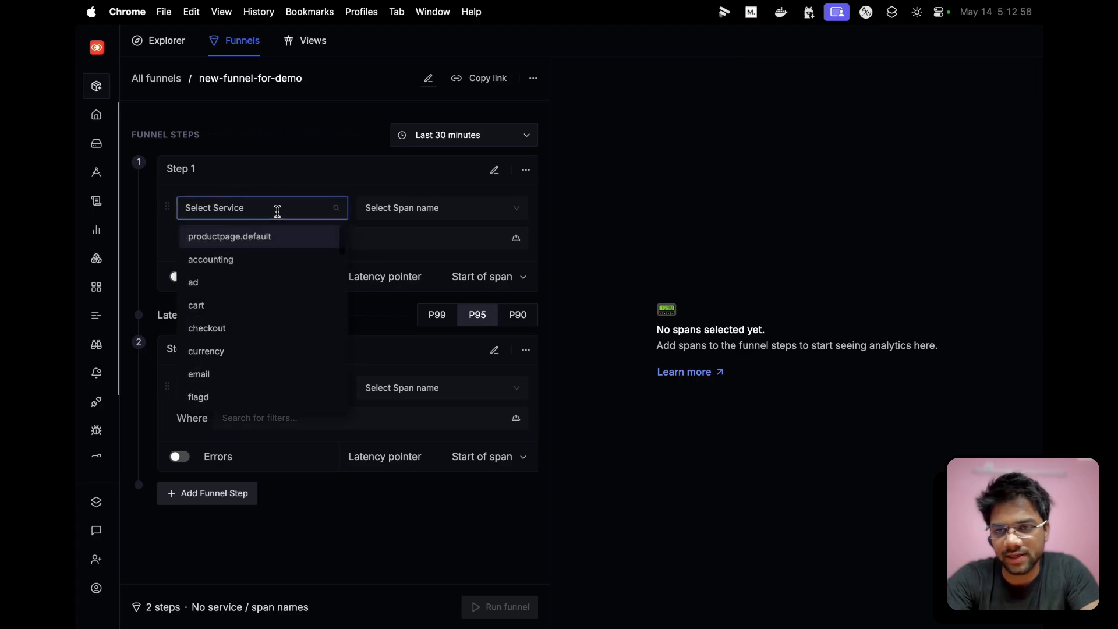
pyautogui.click(225, 259)
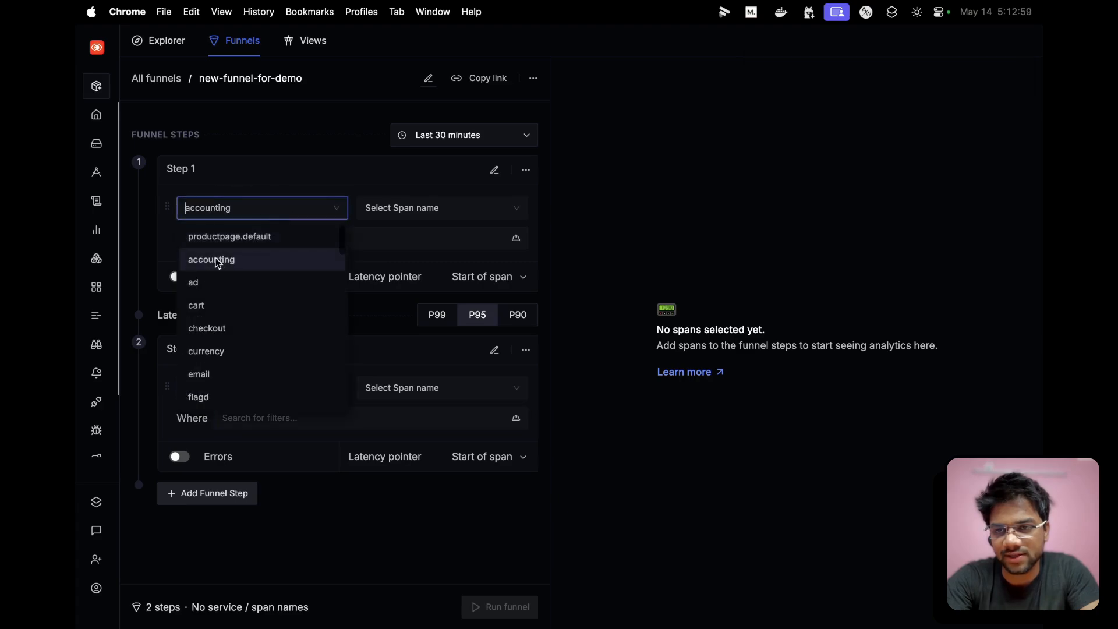
pyautogui.click(406, 204)
pyautogui.click(393, 284)
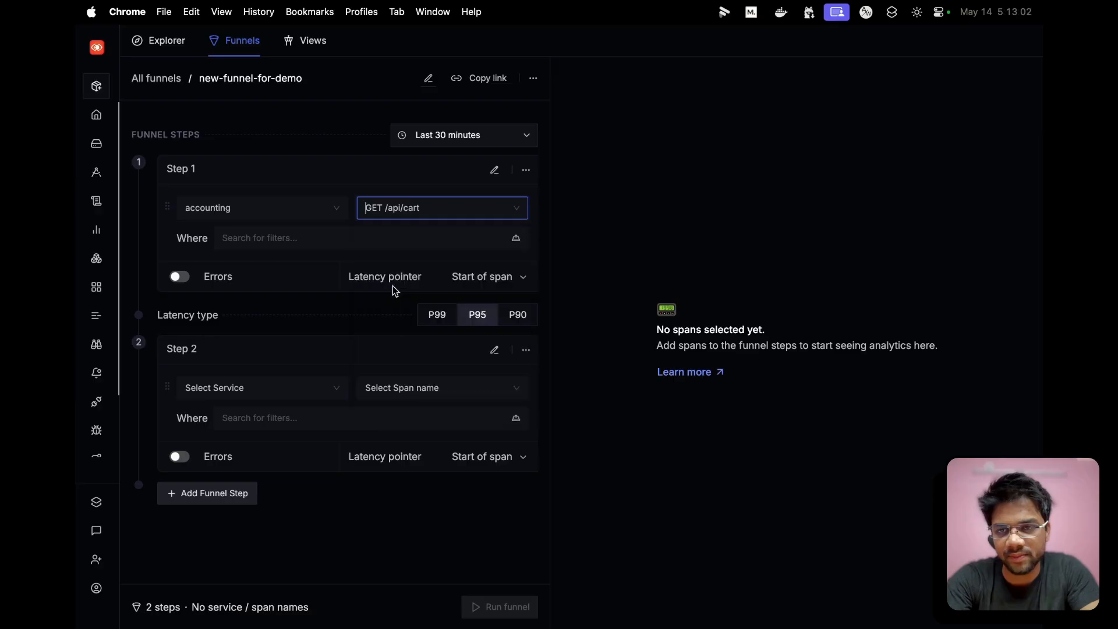
# - Set step 2 of new-funnel-for-demo to the cart service with the GET /api/currency span
pyautogui.click(239, 388)
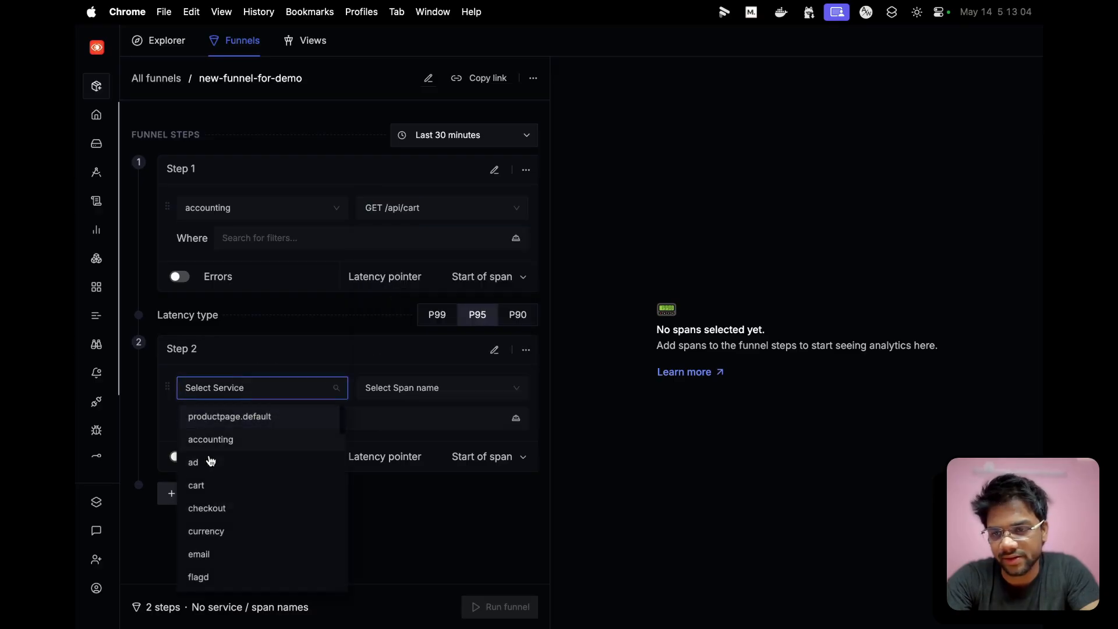
pyautogui.click(200, 487)
pyautogui.click(377, 392)
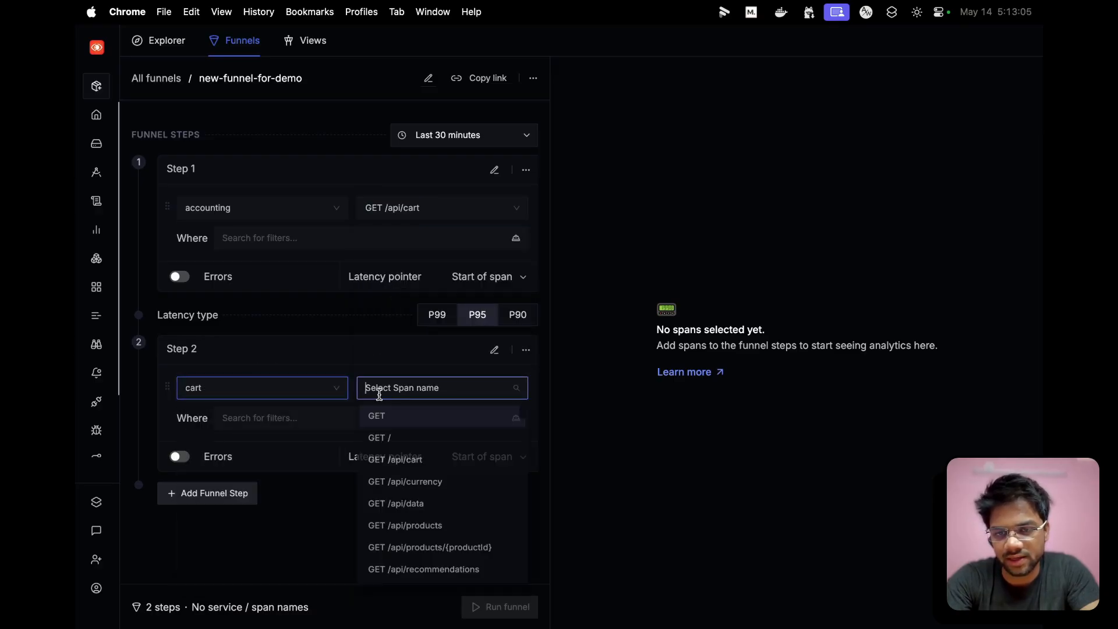
pyautogui.click(386, 482)
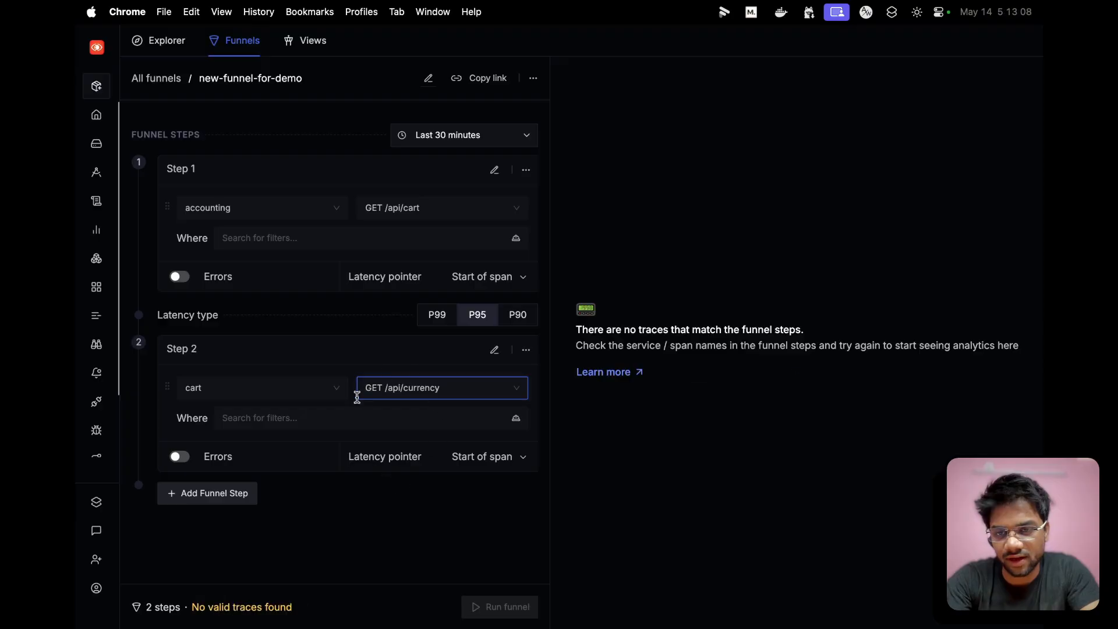
# - Check the trace validation status of the two-step new-funnel-for-demo funnel
pyautogui.click(189, 610)
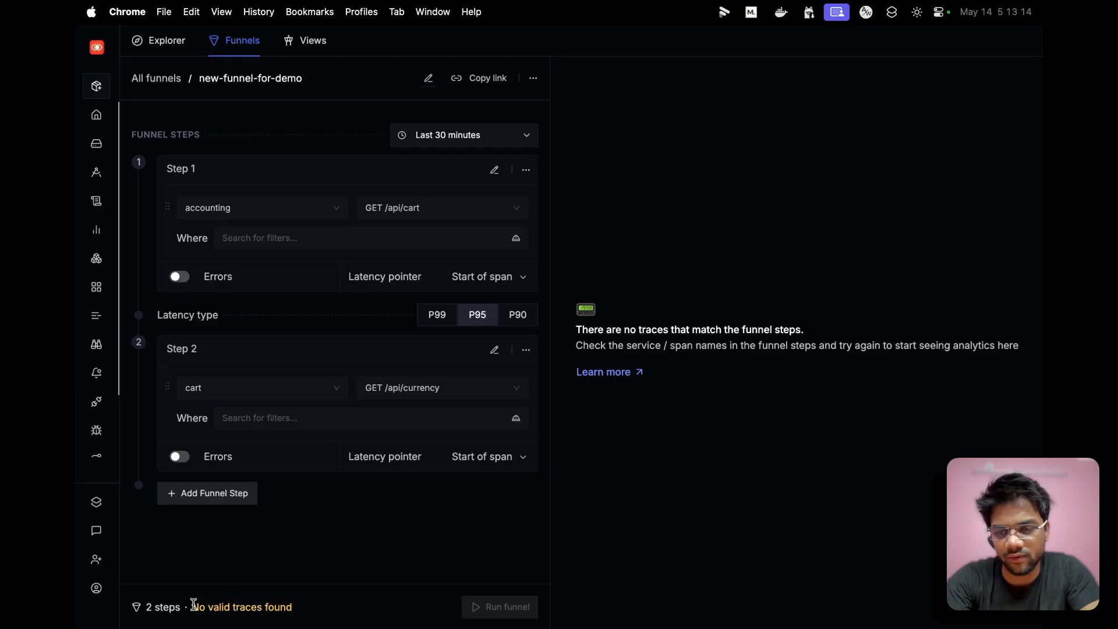
pyautogui.moveTo(192, 607); pyautogui.dragTo(290, 607)
pyautogui.click(303, 606)
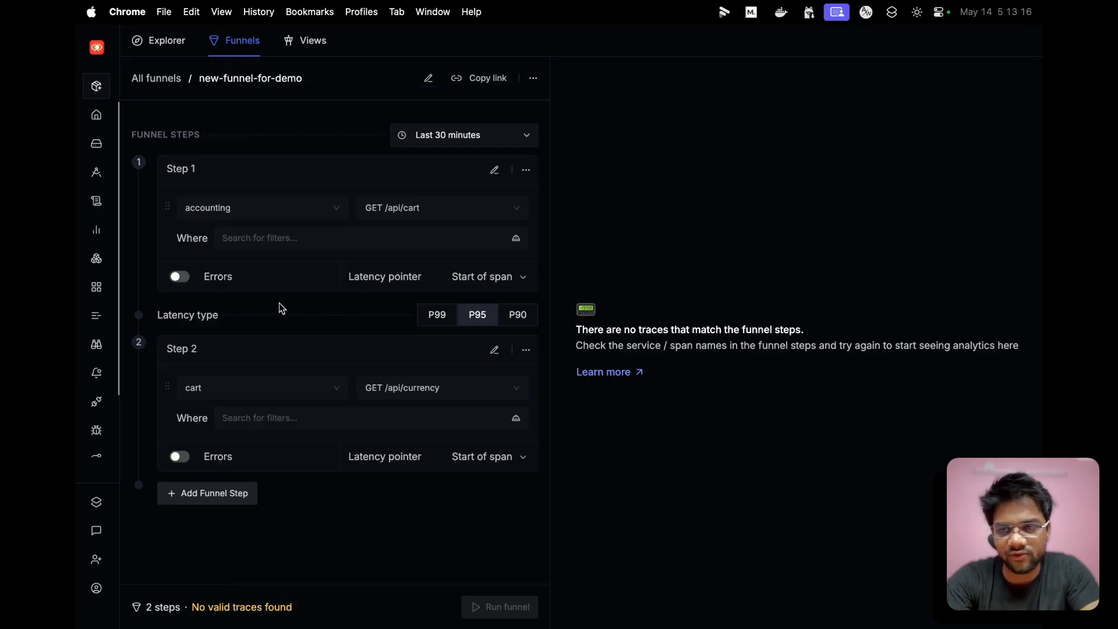
# - Open a frontend-proxy ingress trace from the traces list and bring up the dialog for adding its ingress span to a funnel
pyautogui.moveTo(79, 200)
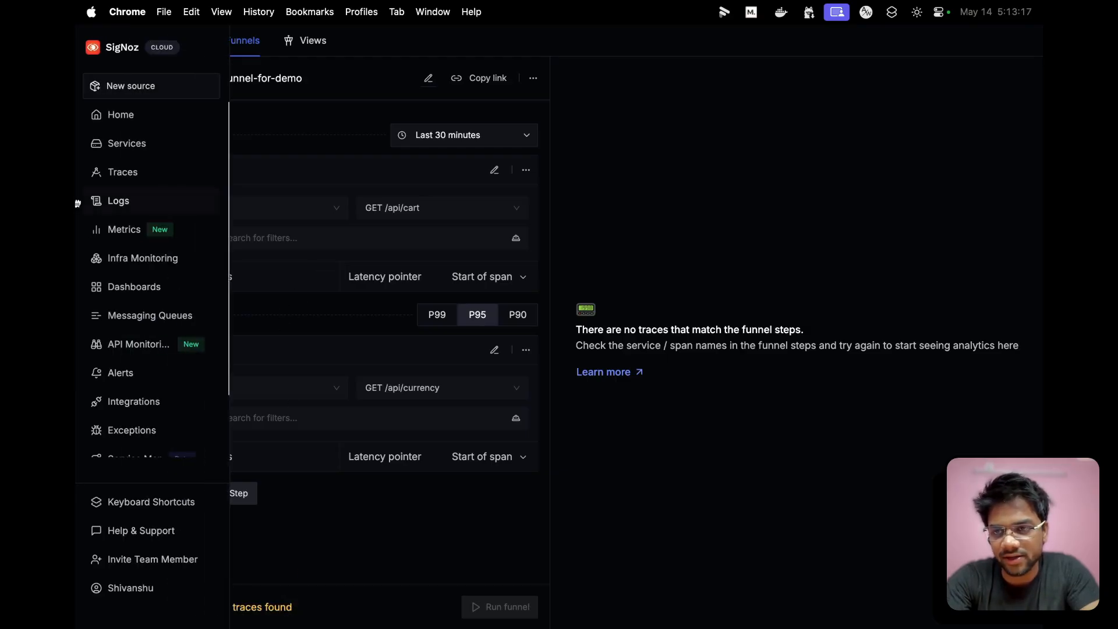
pyautogui.click(115, 178)
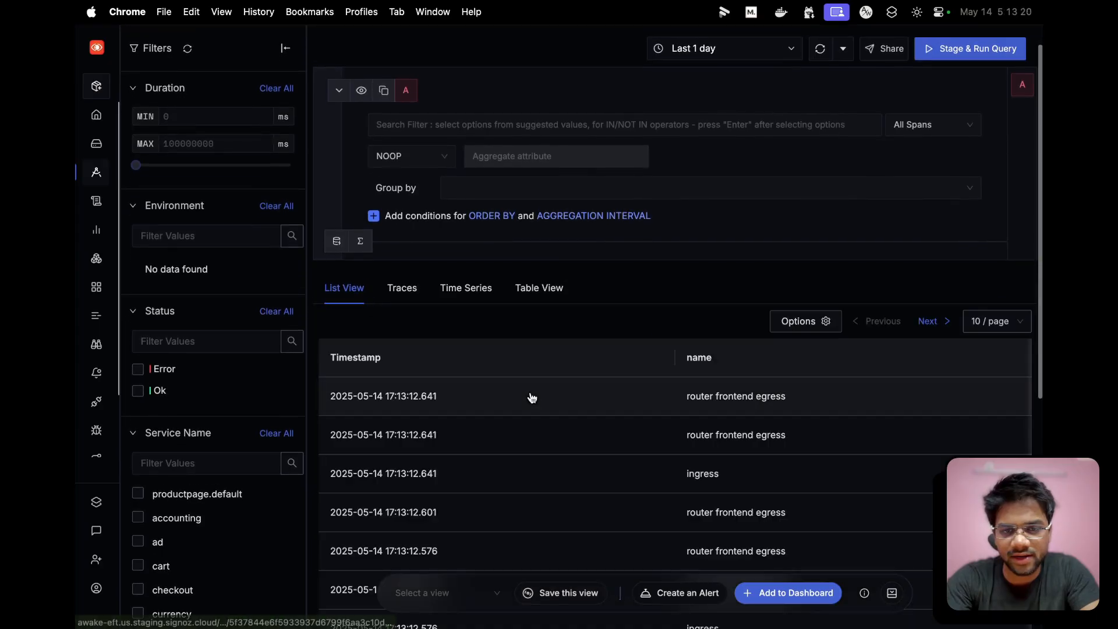
pyautogui.click(437, 472)
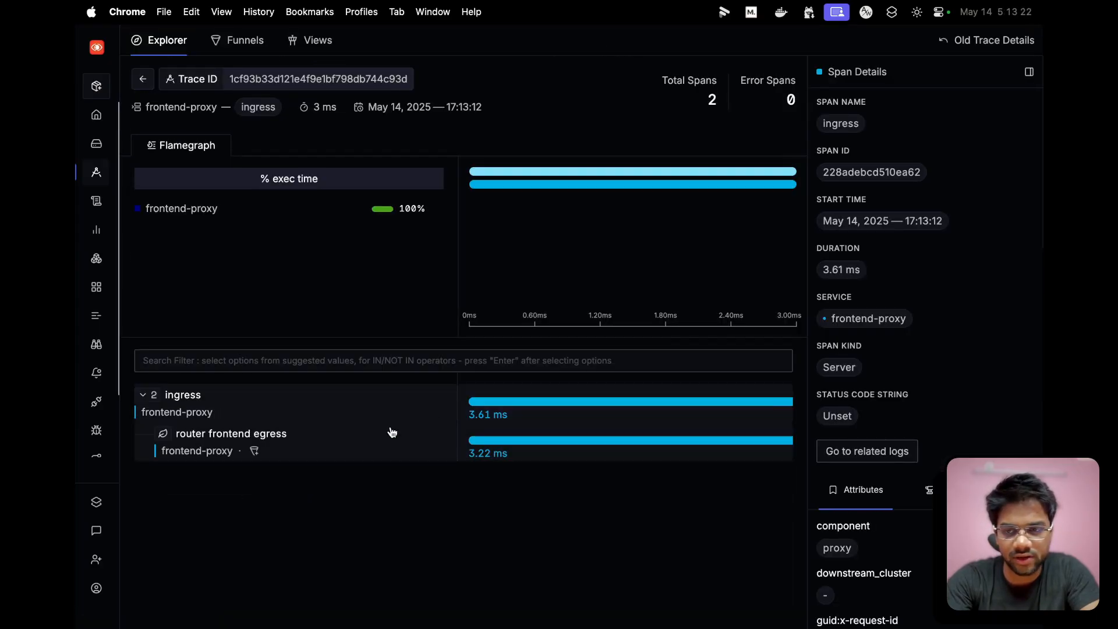
pyautogui.click(232, 413)
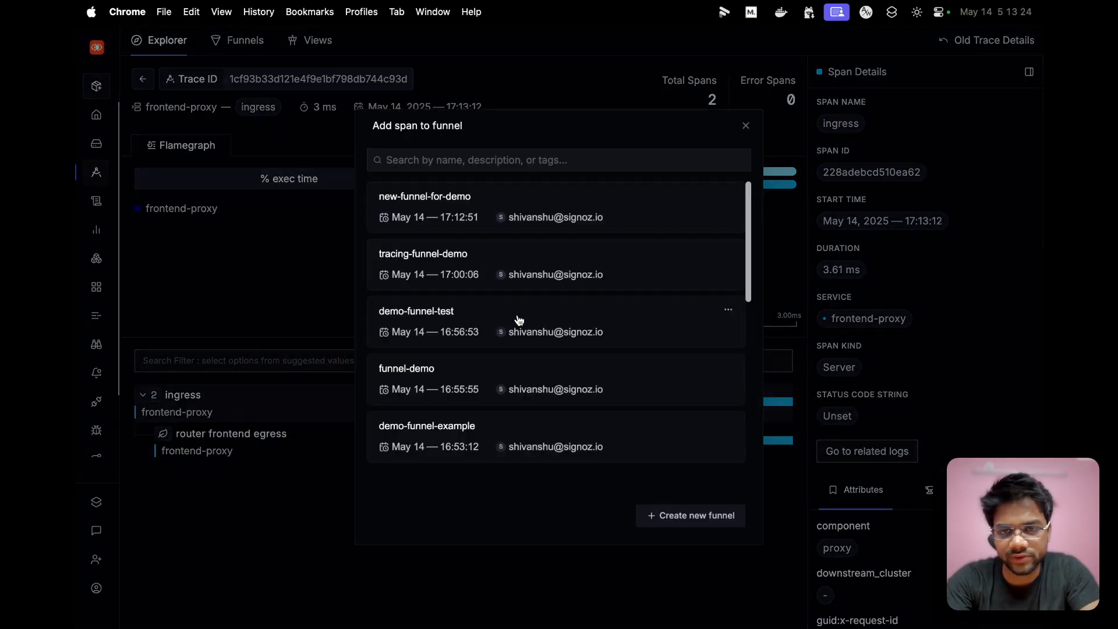
# - In new-funnel-for-demo, replace step 1 with the frontend-proxy ingress span and step 2 with the router frontend egress span
pyautogui.click(472, 198)
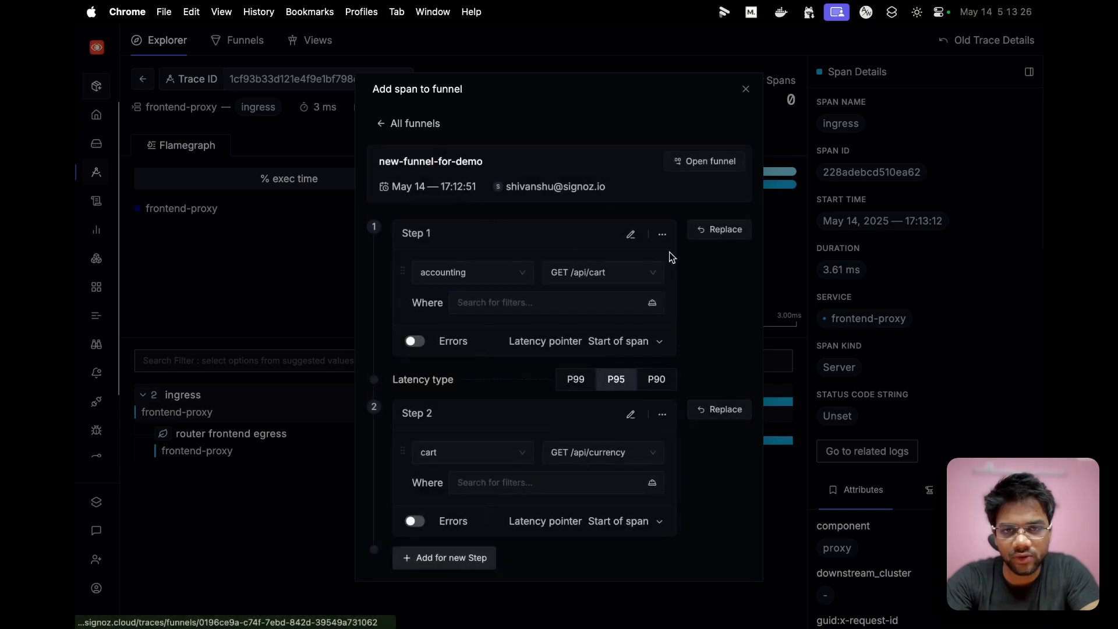
pyautogui.click(709, 230)
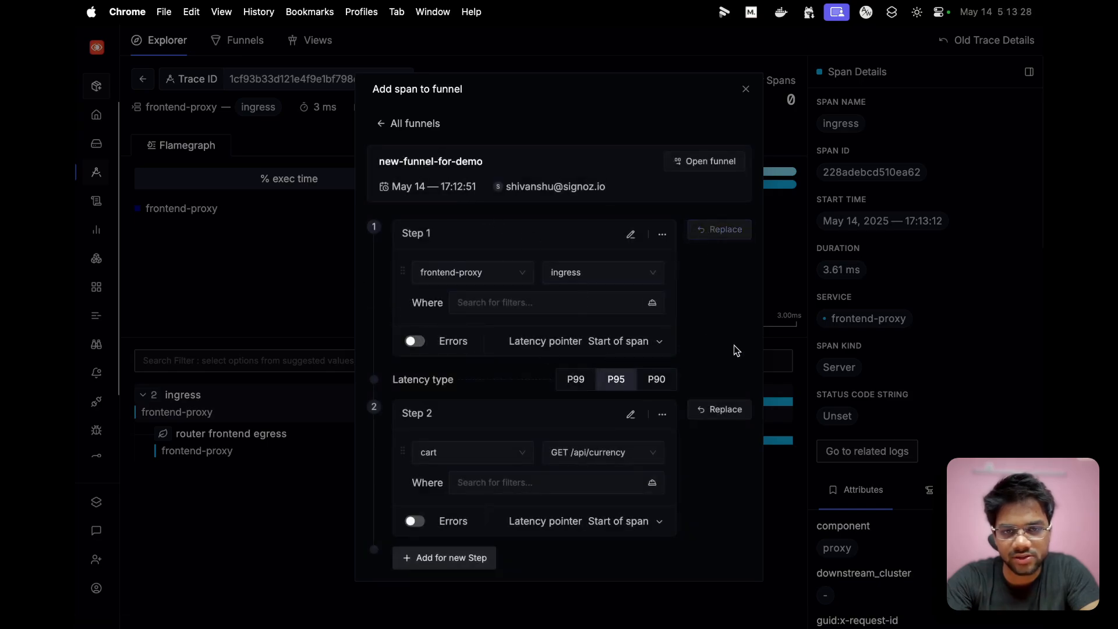
pyautogui.click(200, 529)
pyautogui.click(250, 452)
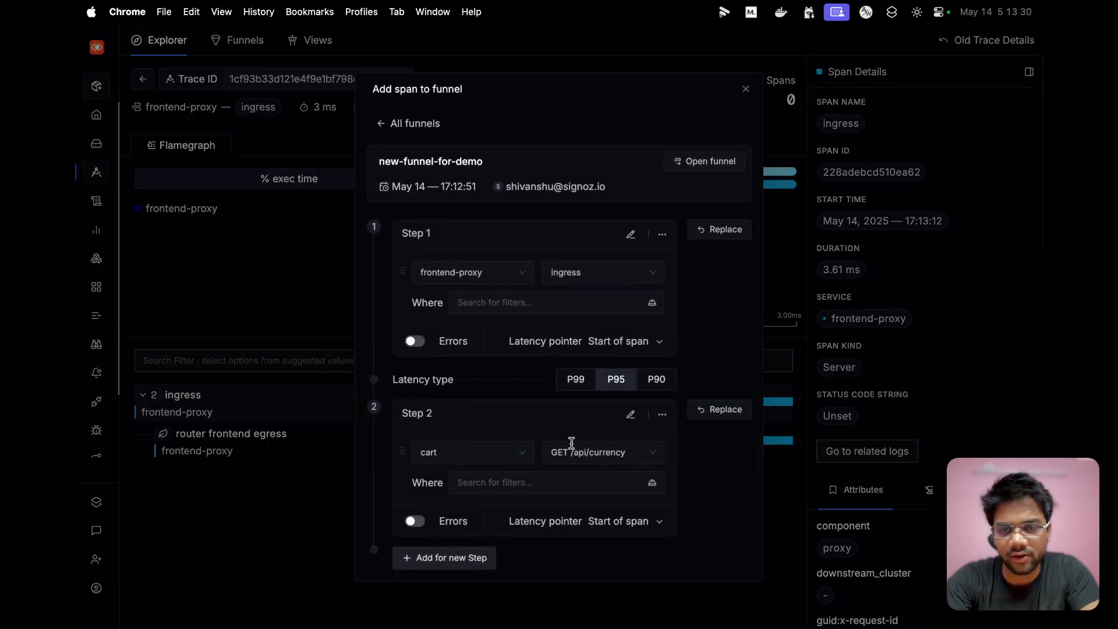
pyautogui.click(725, 409)
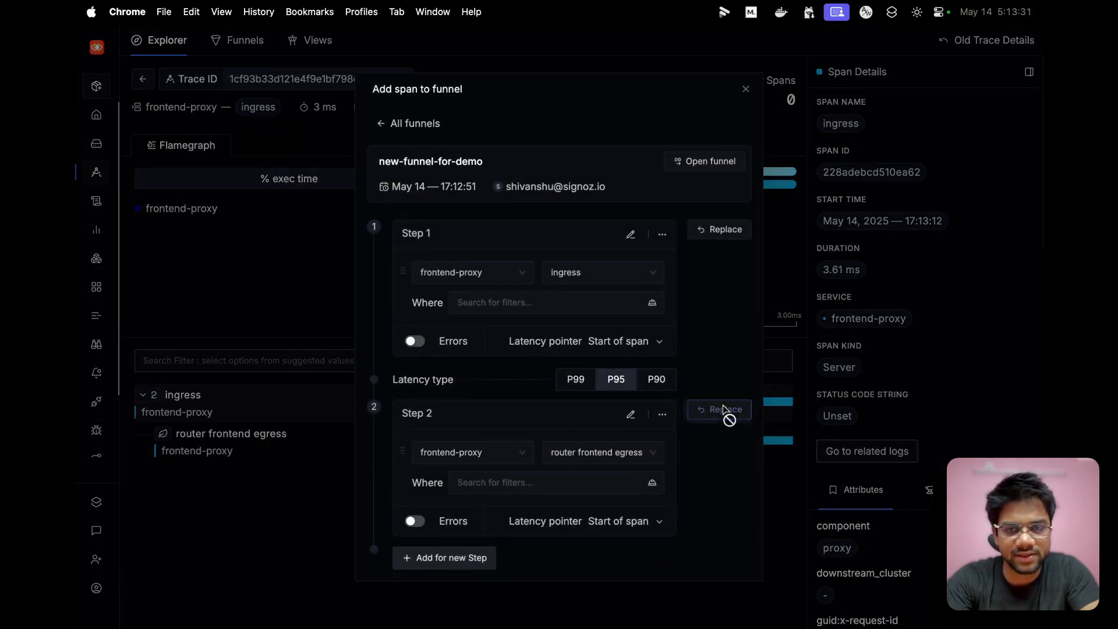
# - Open new-funnel-for-demo and review its overall metrics, span chart and Step 1 → Step 2 transition metrics
pyautogui.click(704, 162)
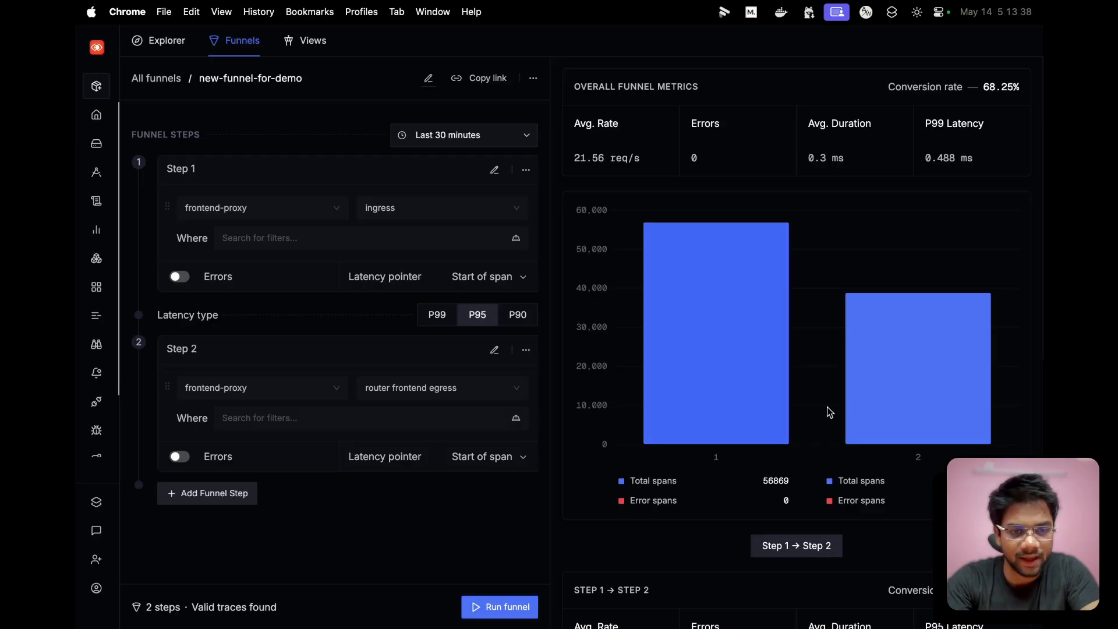
pyautogui.scroll(-2, 848, 409)
pyautogui.scroll(2, 848, 410)
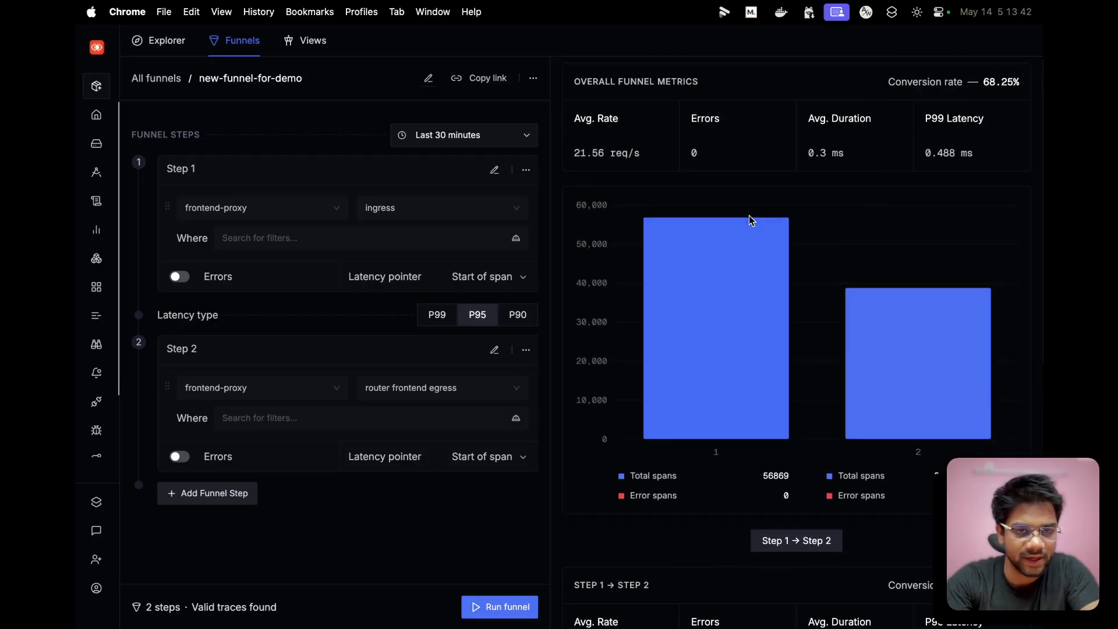
pyautogui.scroll(1, 820, 256)
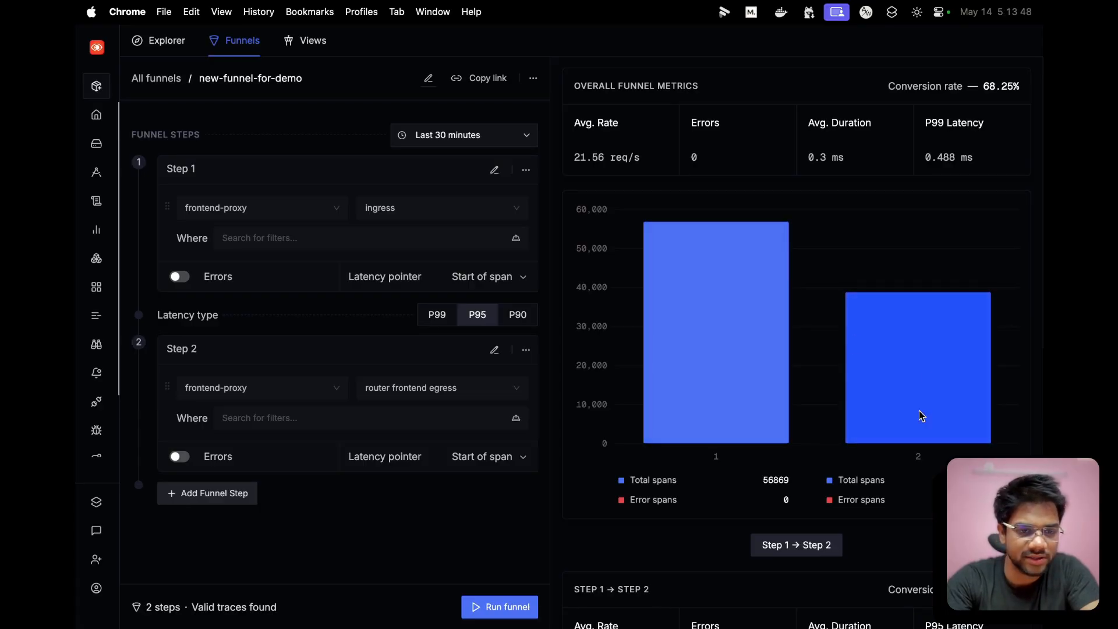
pyautogui.scroll(-5, 890, 364)
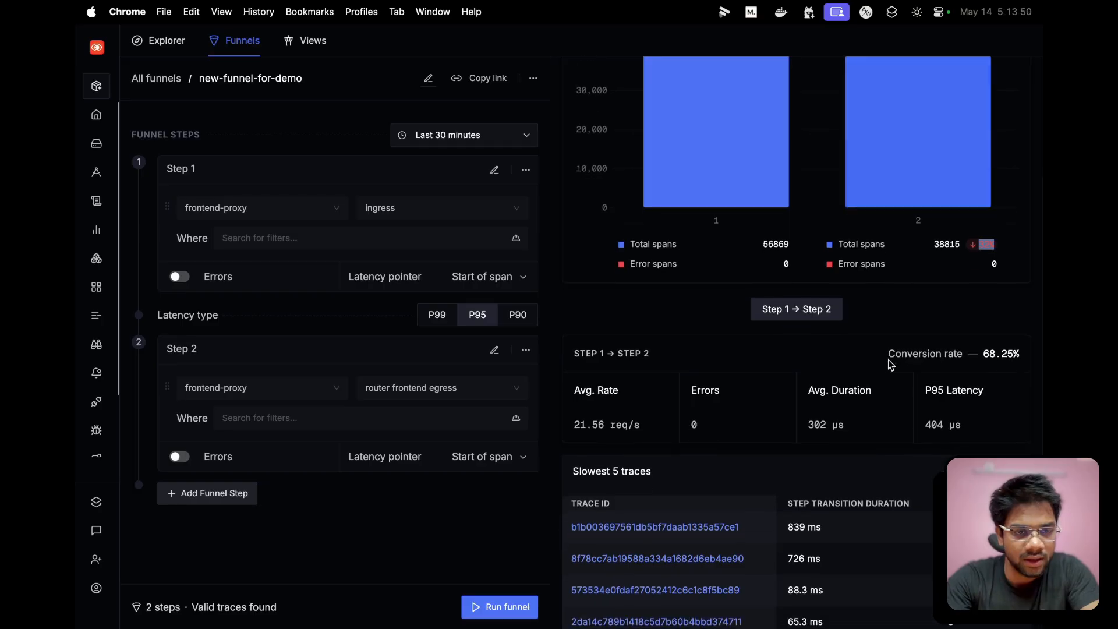
pyautogui.scroll(5, 891, 364)
pyautogui.scroll(-6, 891, 365)
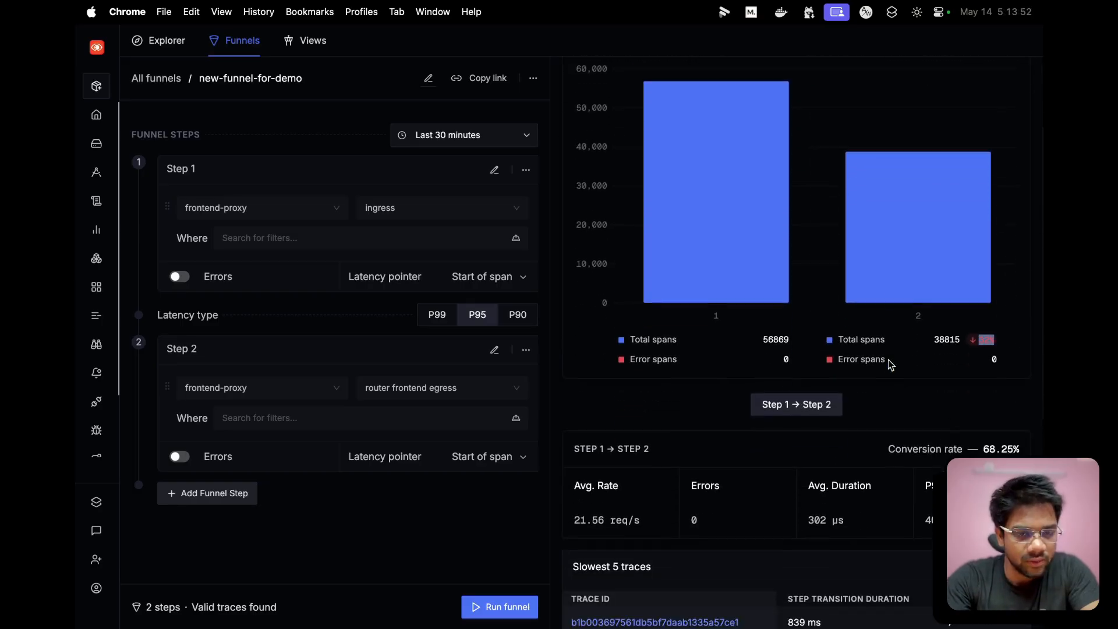
pyautogui.scroll(-1, 890, 365)
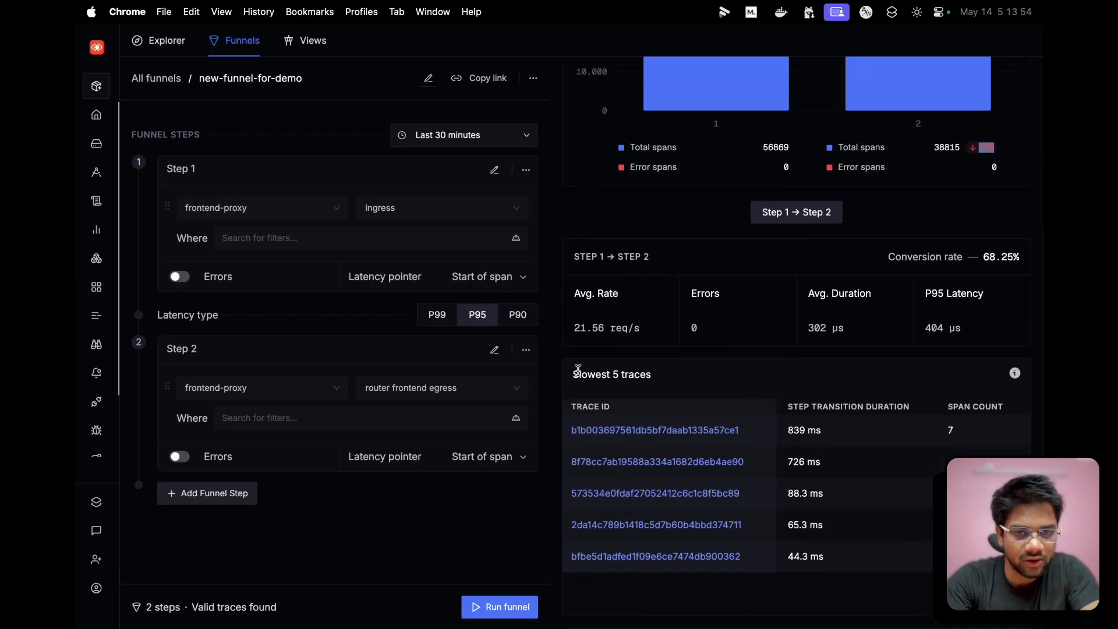
# - Open the slowest trace of the Step 1 → Step 2 transition and expand its ingress and router frontend egress spans
pyautogui.moveTo(573, 376); pyautogui.dragTo(662, 380)
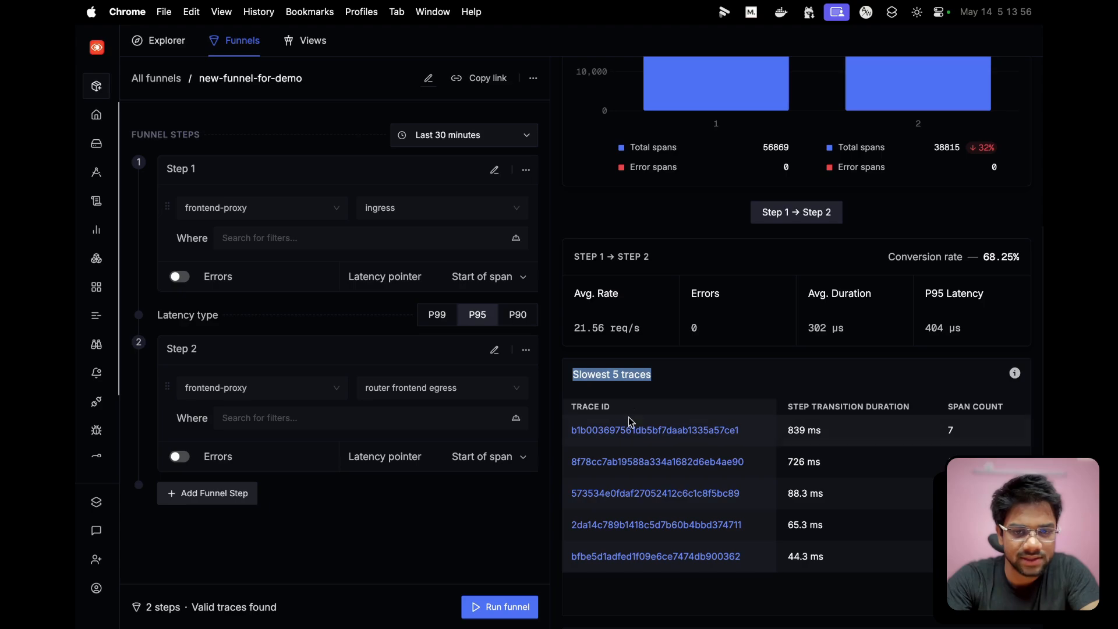
pyautogui.click(620, 431)
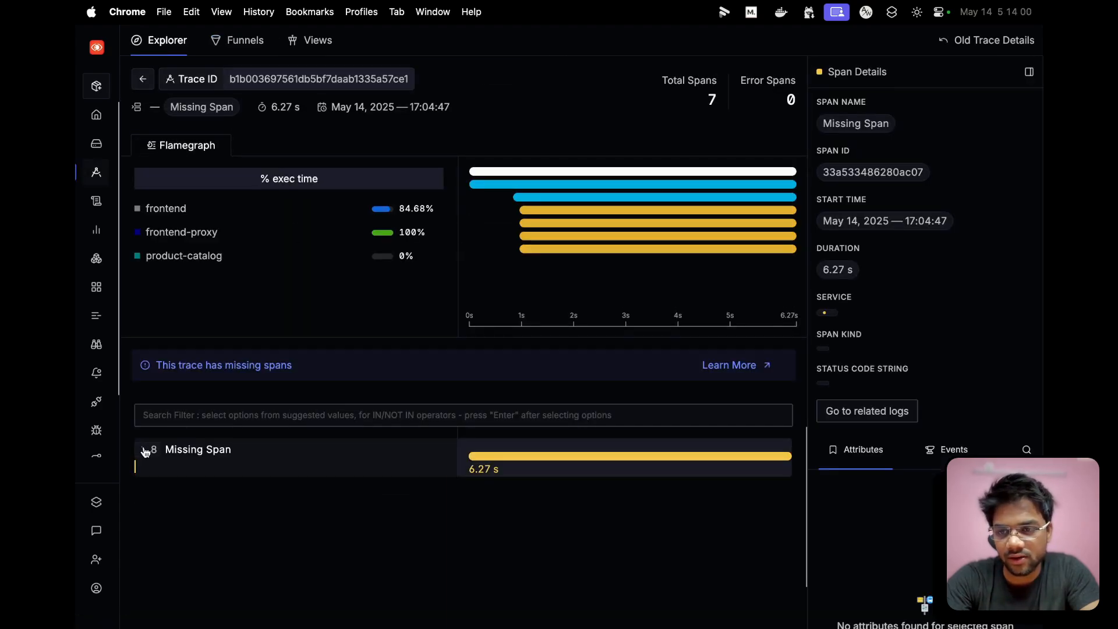
pyautogui.click(143, 449)
pyautogui.click(163, 489)
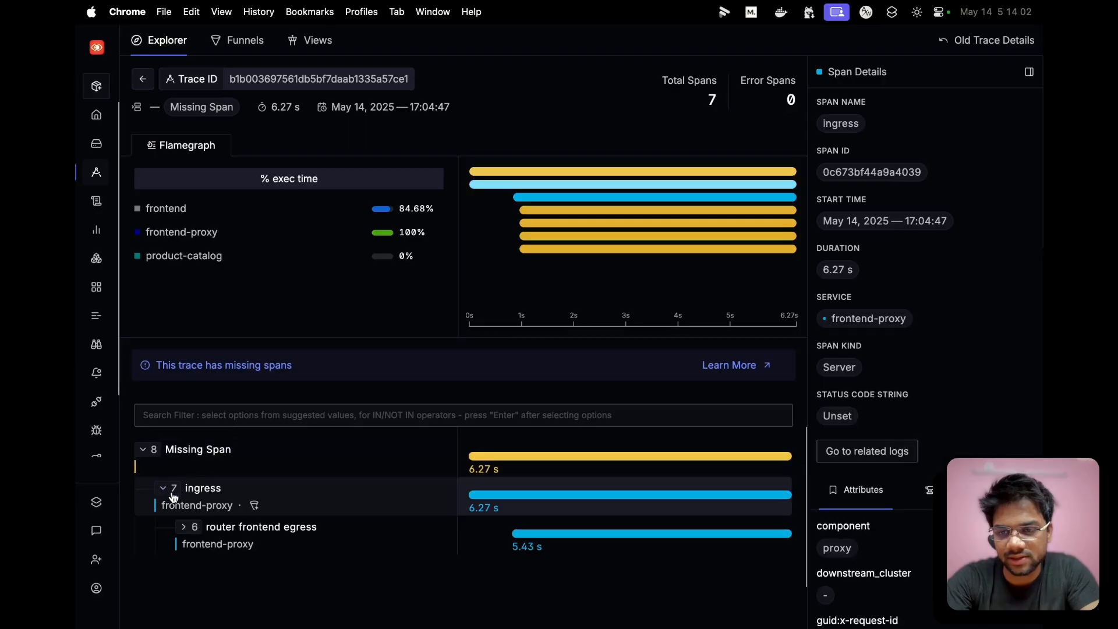
pyautogui.click(184, 524)
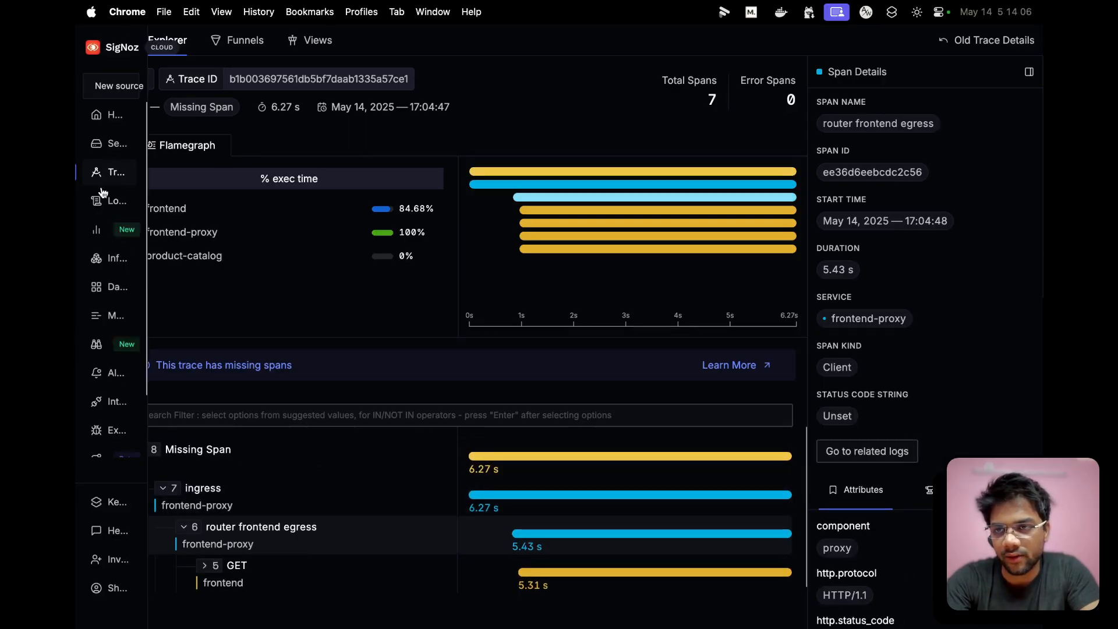
# - Return to the funnels list, open the "frontend to recommendation service" funnel and check its overall conversion rate
pyautogui.click(119, 178)
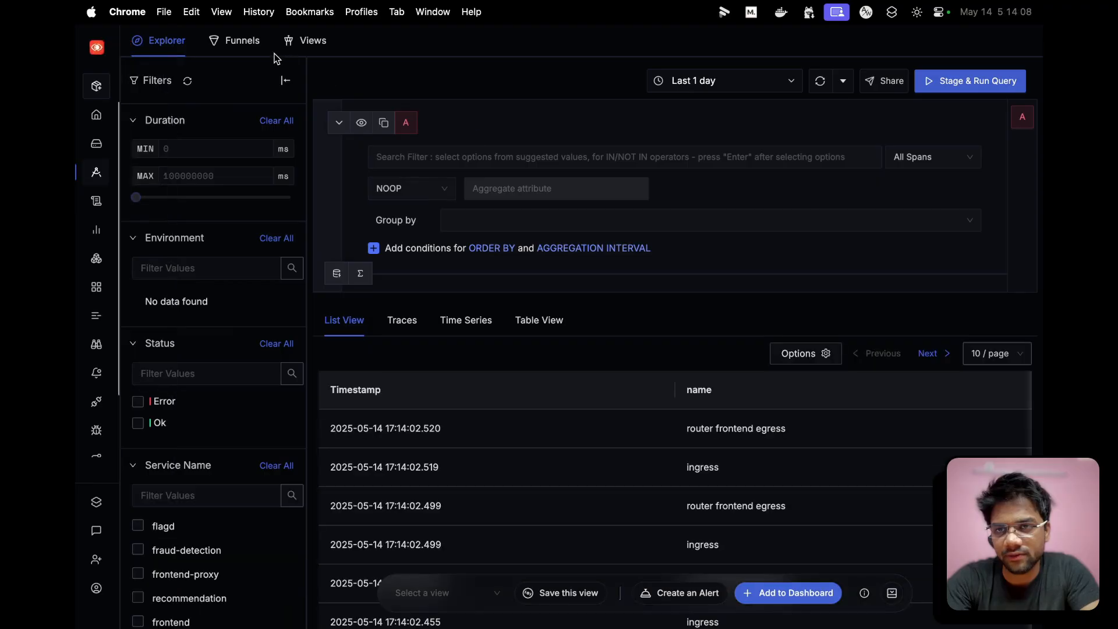
pyautogui.click(249, 47)
pyautogui.scroll(-5, 282, 394)
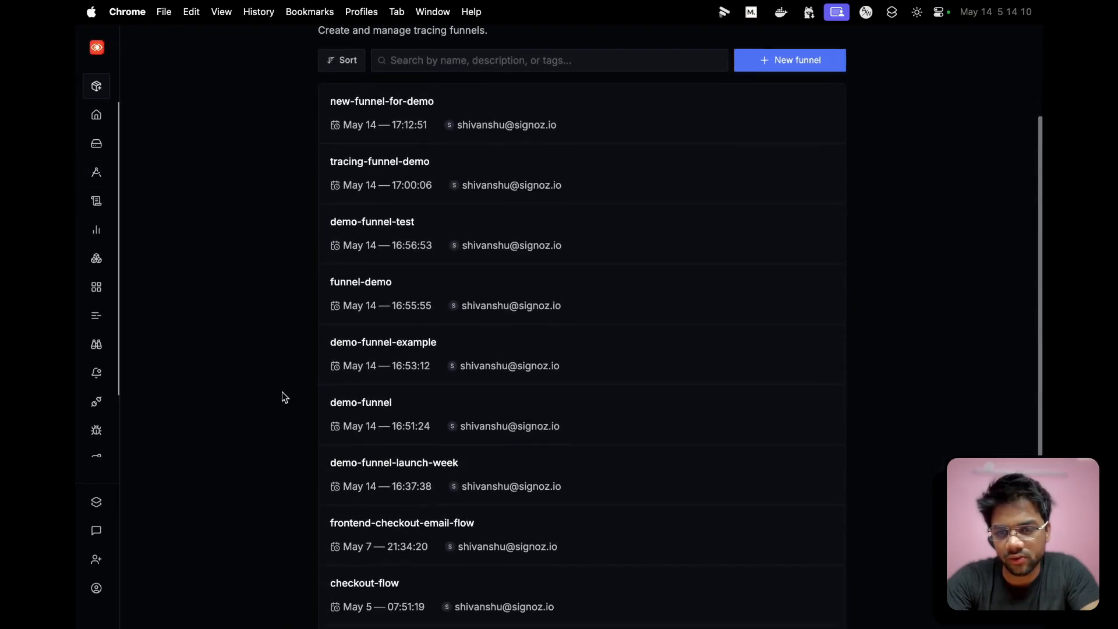
pyautogui.scroll(-3, 282, 393)
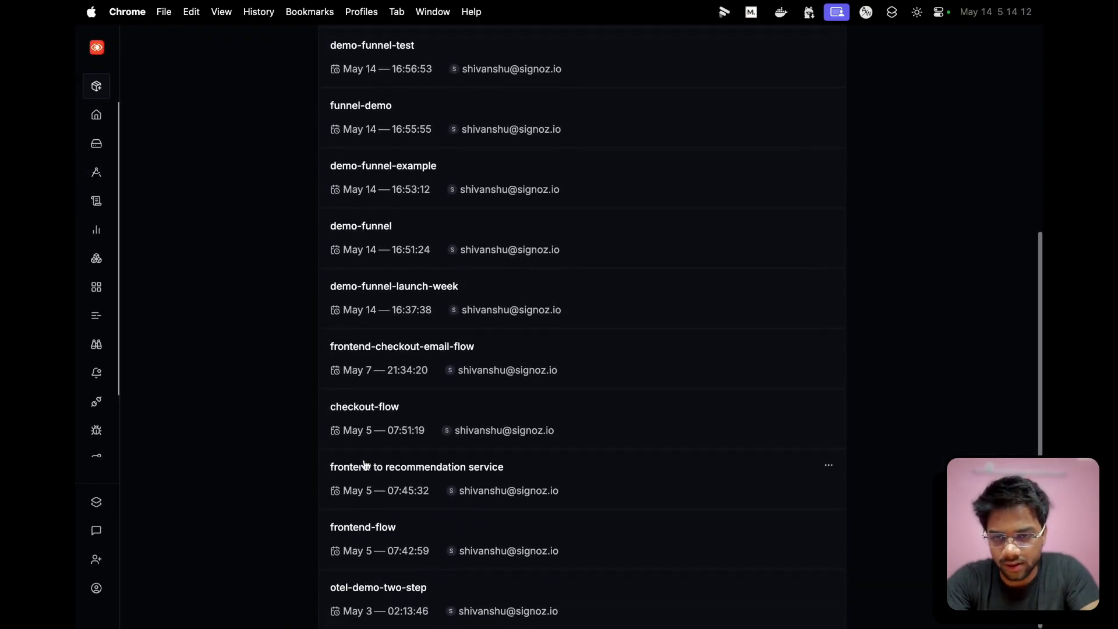
pyautogui.click(365, 465)
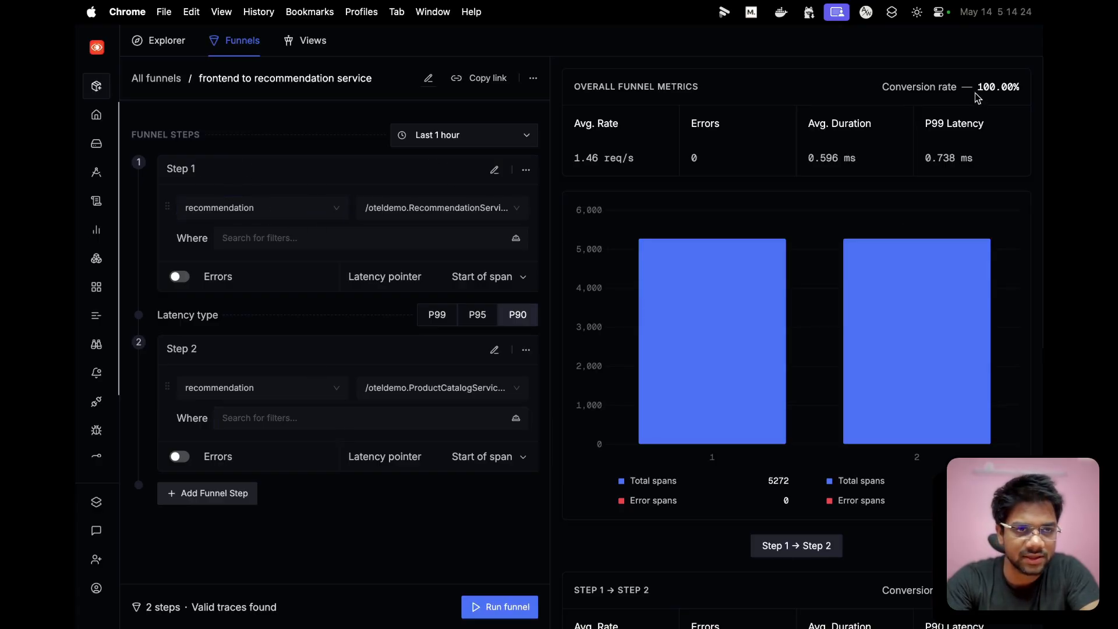
pyautogui.moveTo(978, 87); pyautogui.dragTo(1015, 85)
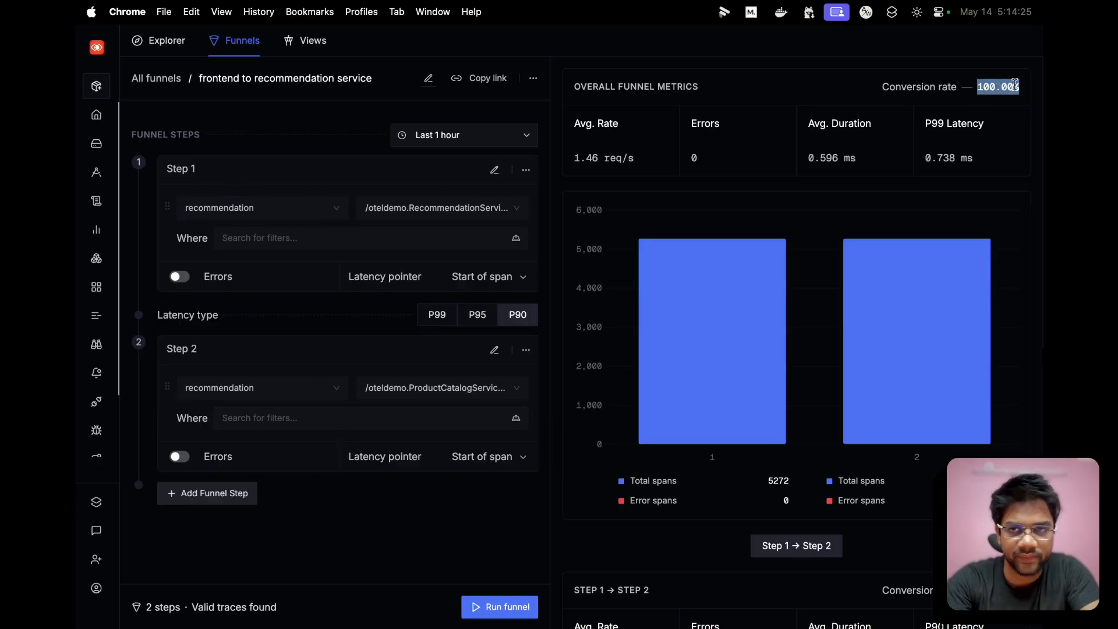
# - Go back to all funnels and open the checkout-flow funnel to view its metrics
pyautogui.click(151, 85)
pyautogui.scroll(-5, 419, 417)
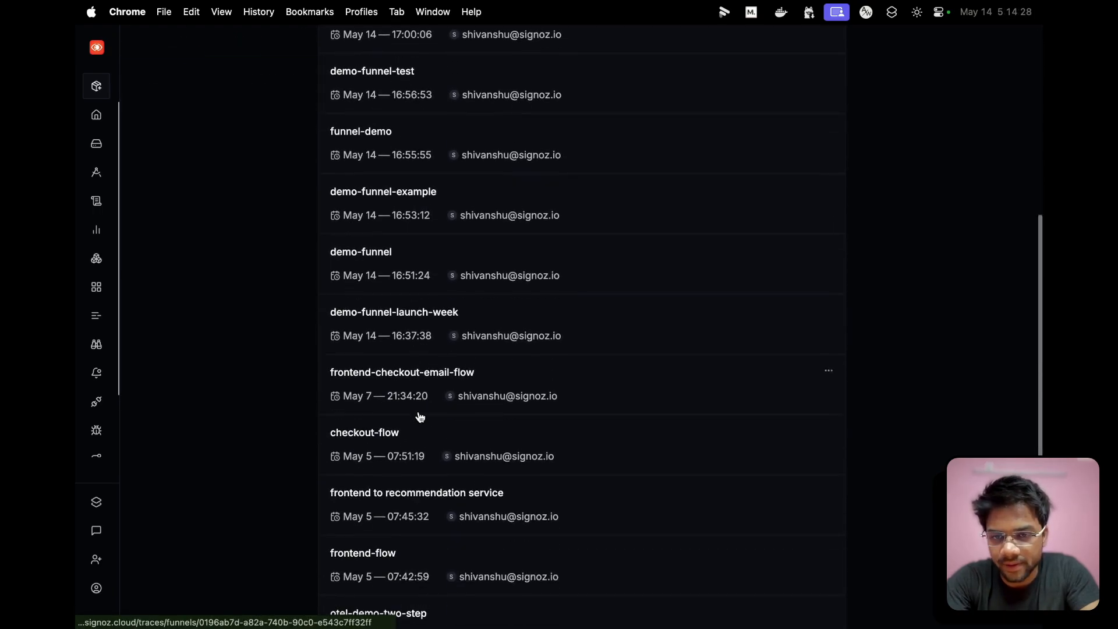
pyautogui.scroll(-1, 419, 417)
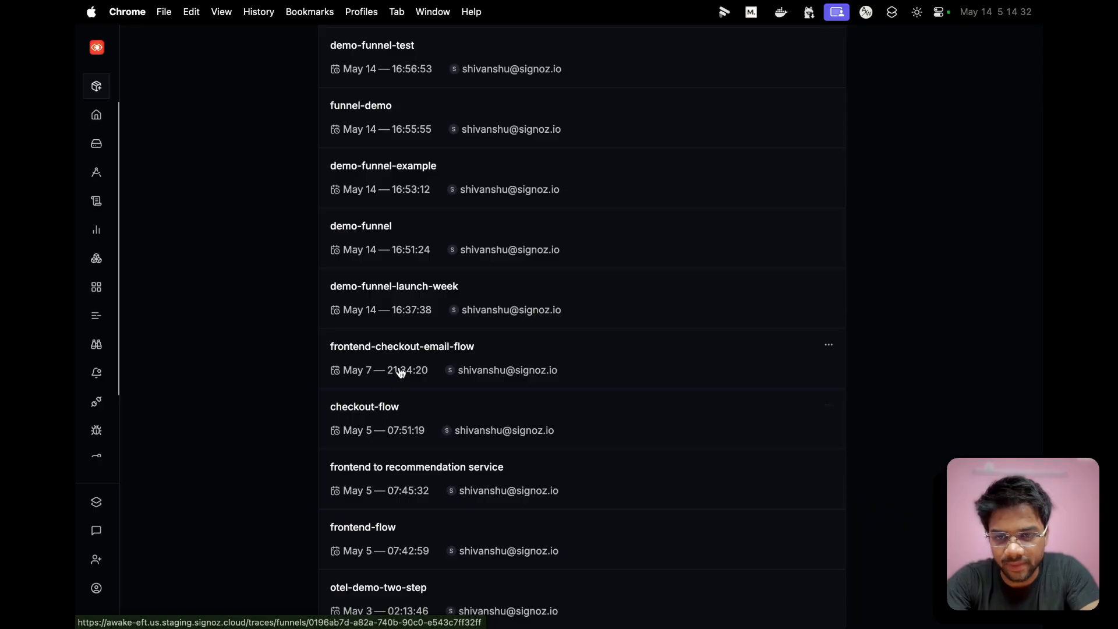
pyautogui.click(349, 413)
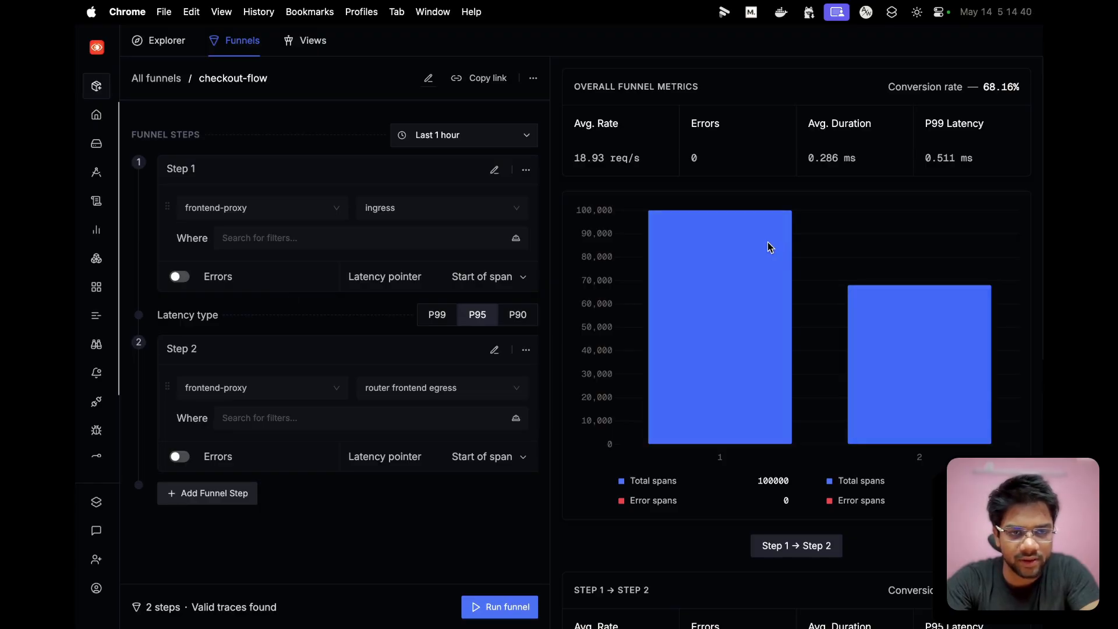
# - Switch from checkout-flow to the frontend-flow funnel through the list of all funnels
pyautogui.click(143, 78)
pyautogui.scroll(-5, 384, 346)
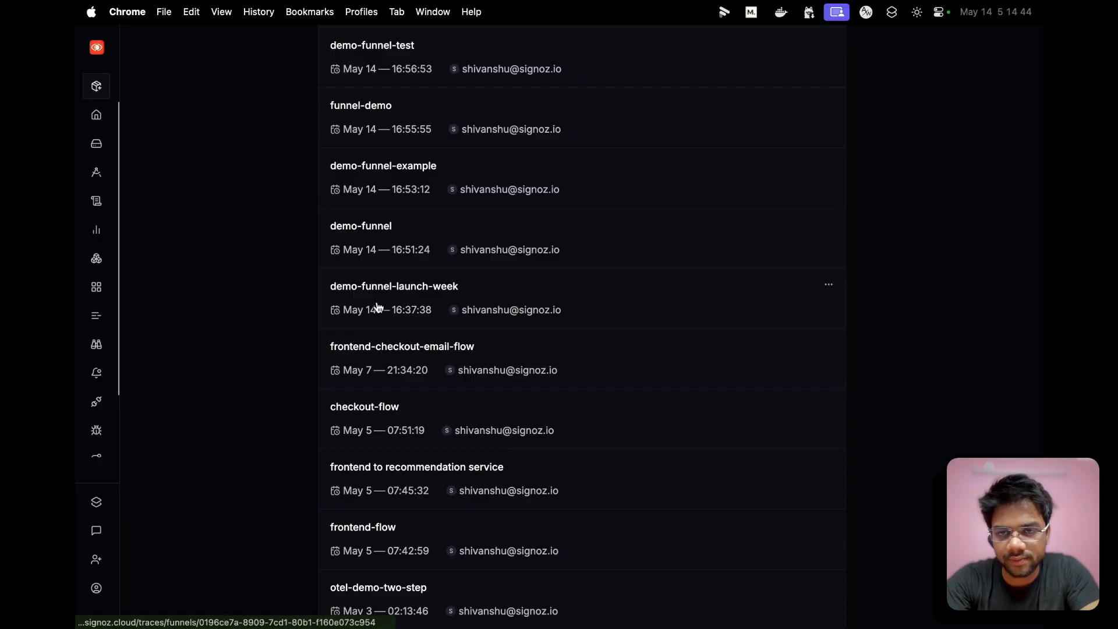
pyautogui.click(358, 536)
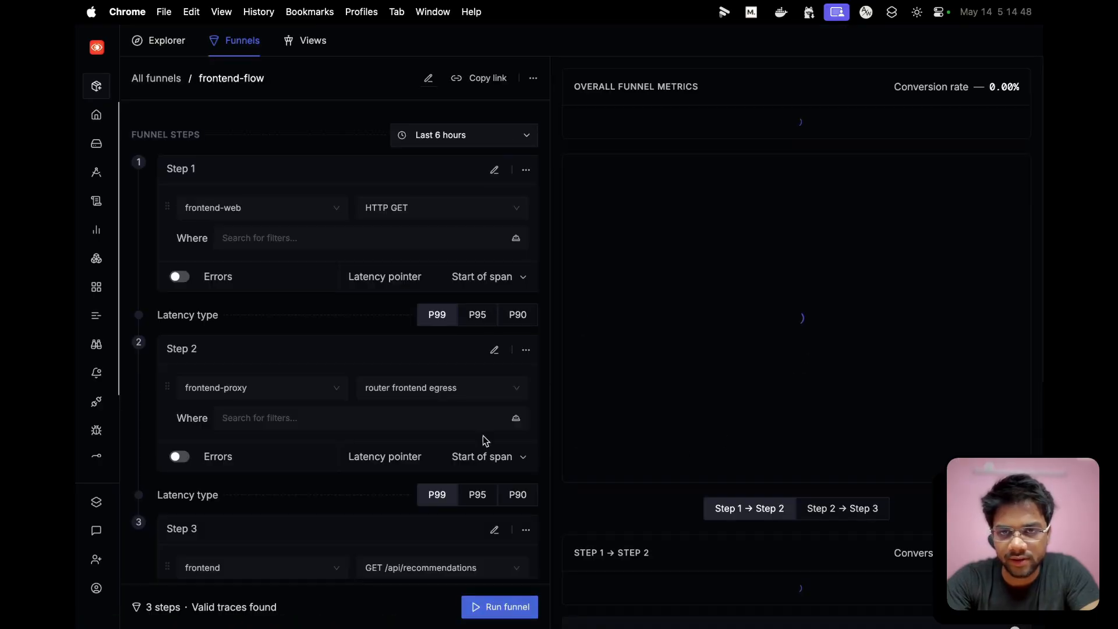
# - Examine the three step definitions of frontend-flow alongside the total and error spans charted for each step
pyautogui.scroll(-2, 369, 361)
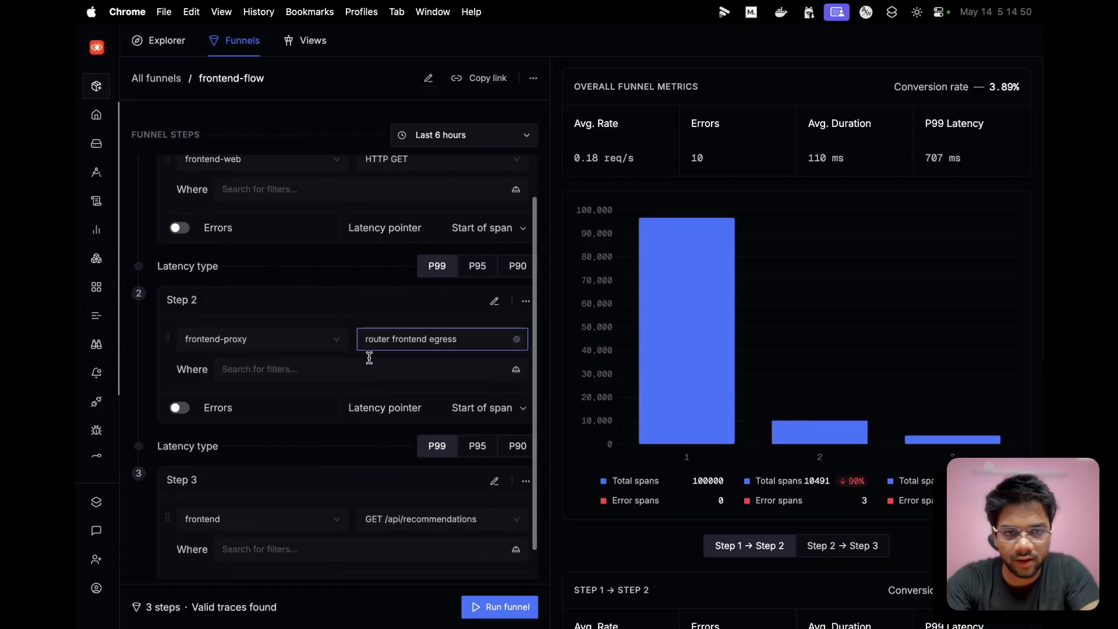
pyautogui.scroll(2, 369, 358)
pyautogui.scroll(-2, 704, 310)
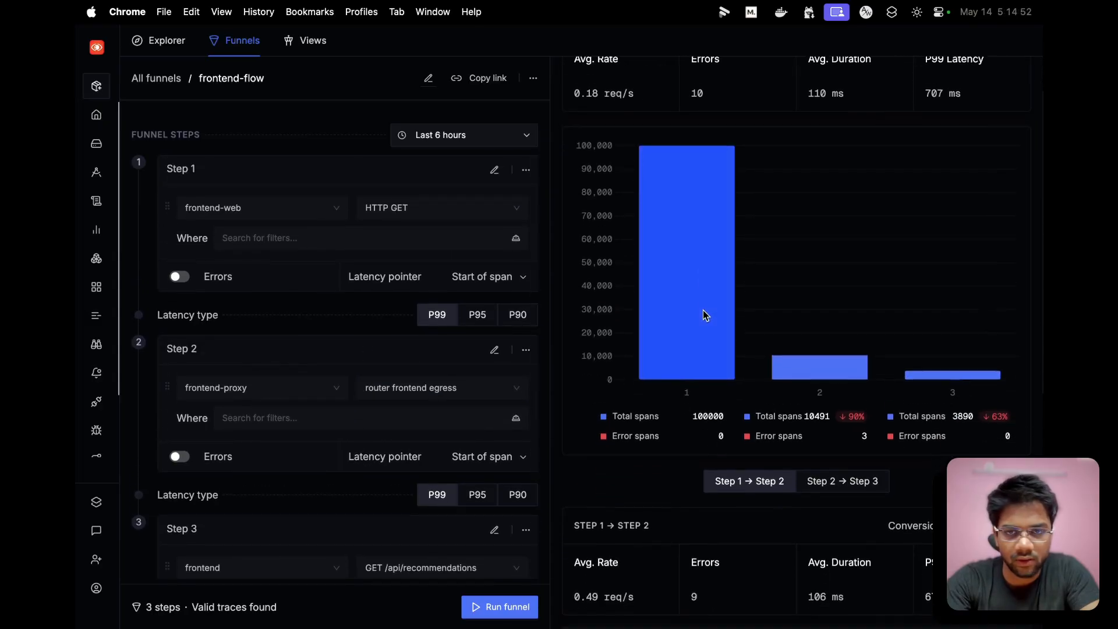
pyautogui.scroll(2, 699, 311)
pyautogui.scroll(-3, 312, 219)
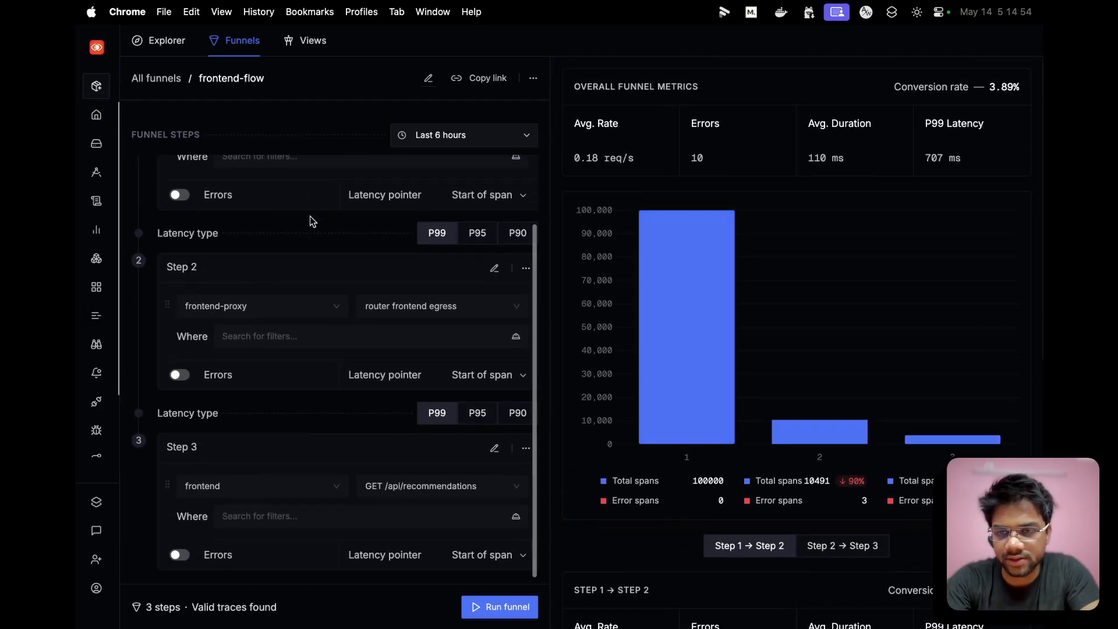
pyautogui.scroll(3, 311, 220)
pyautogui.scroll(-3, 771, 341)
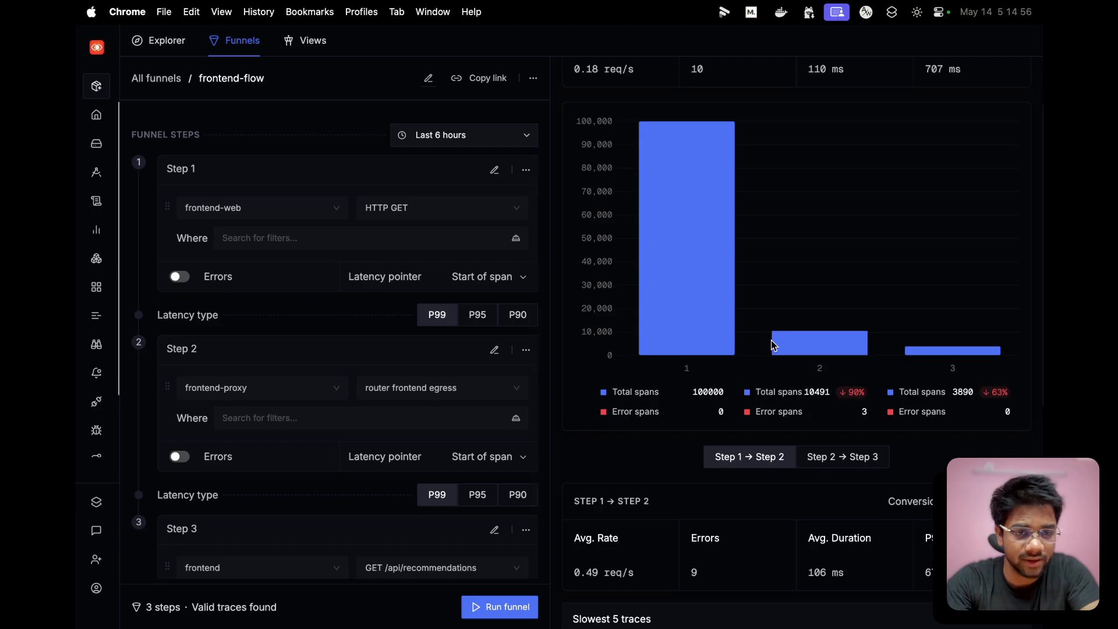
pyautogui.scroll(3, 771, 341)
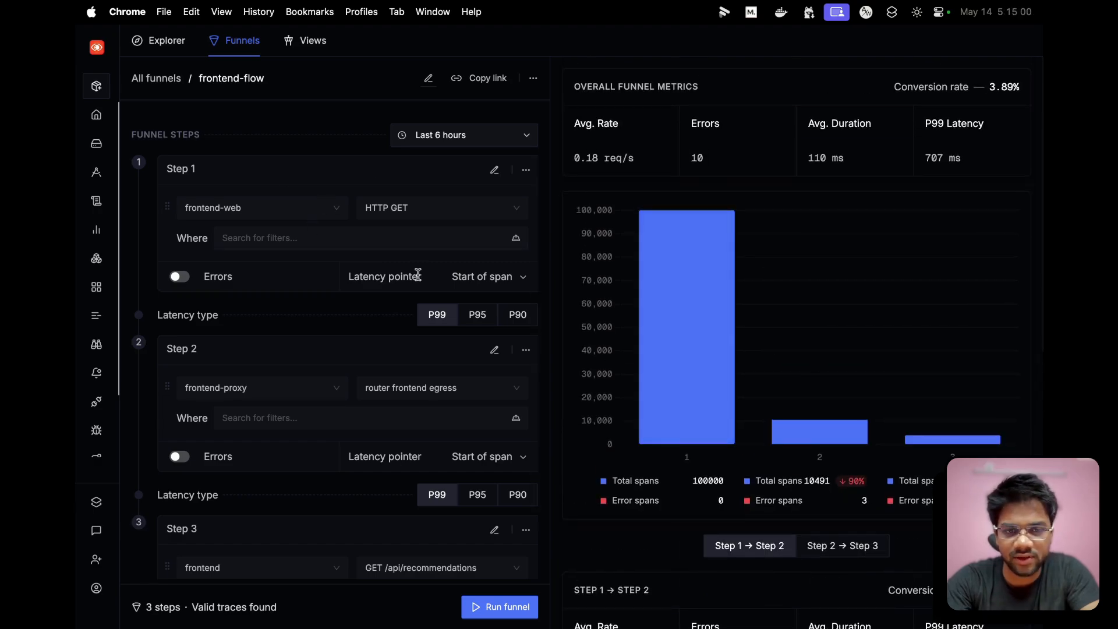
pyautogui.scroll(-2, 856, 375)
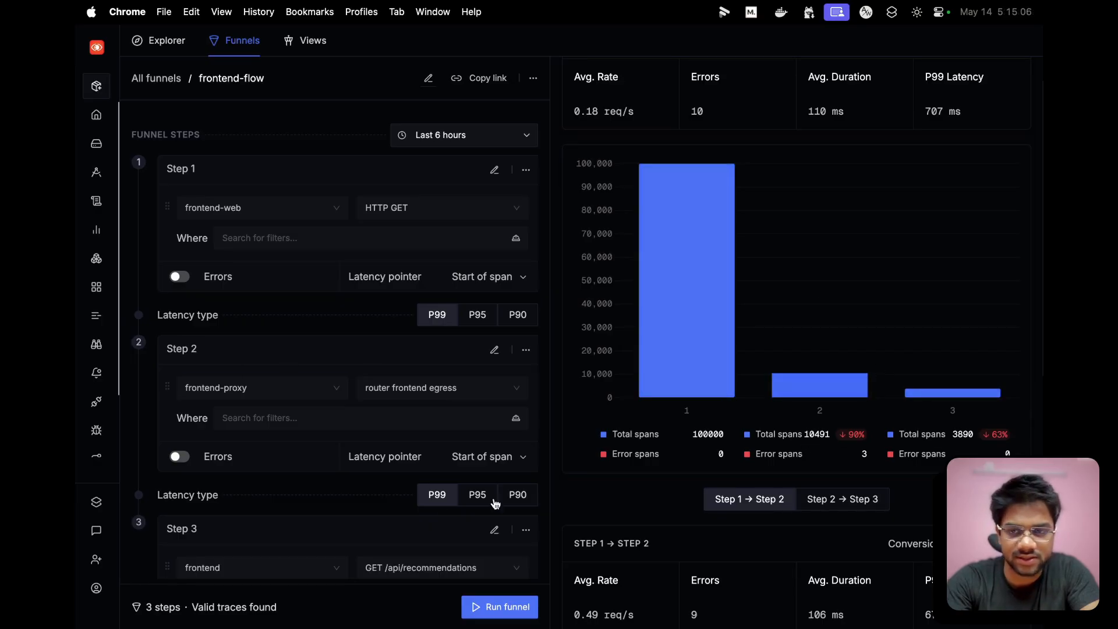
pyautogui.scroll(-3, 293, 428)
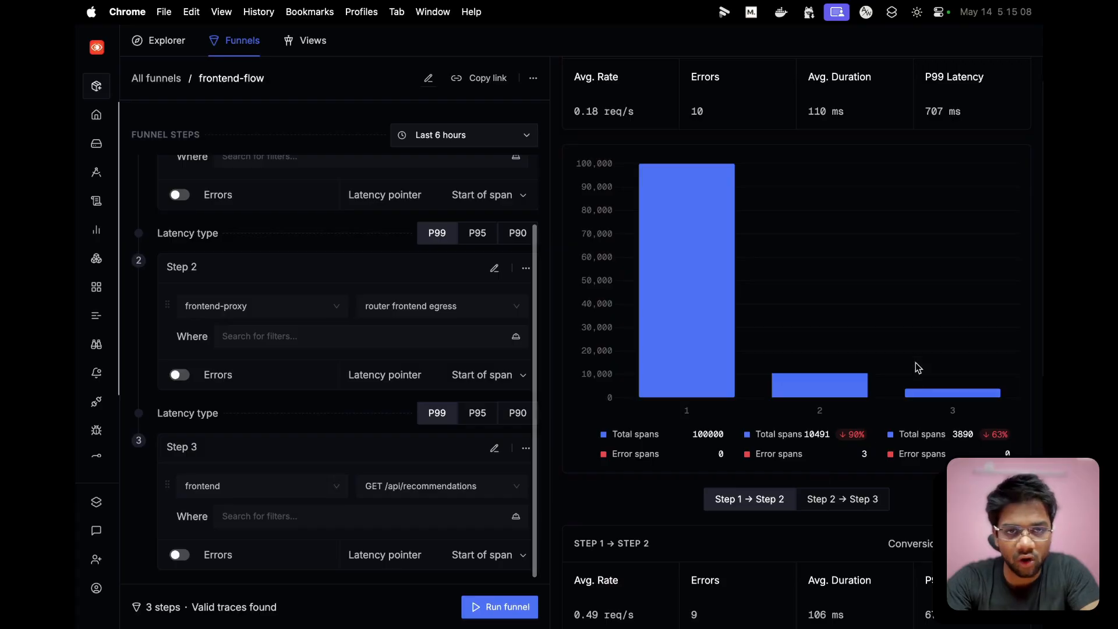
# - Check frontend-flow's overall conversion rate, step 2's error spans, and the Step 1 → Step 2 metrics with their slowest traces
pyautogui.scroll(2, 903, 319)
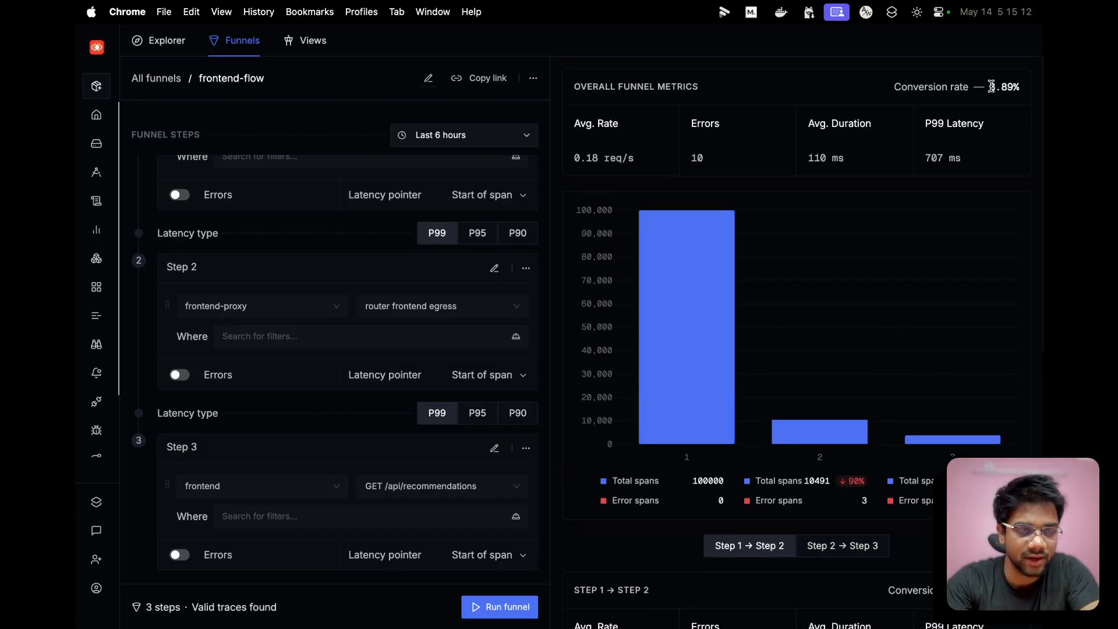
pyautogui.moveTo(992, 86); pyautogui.dragTo(1007, 86)
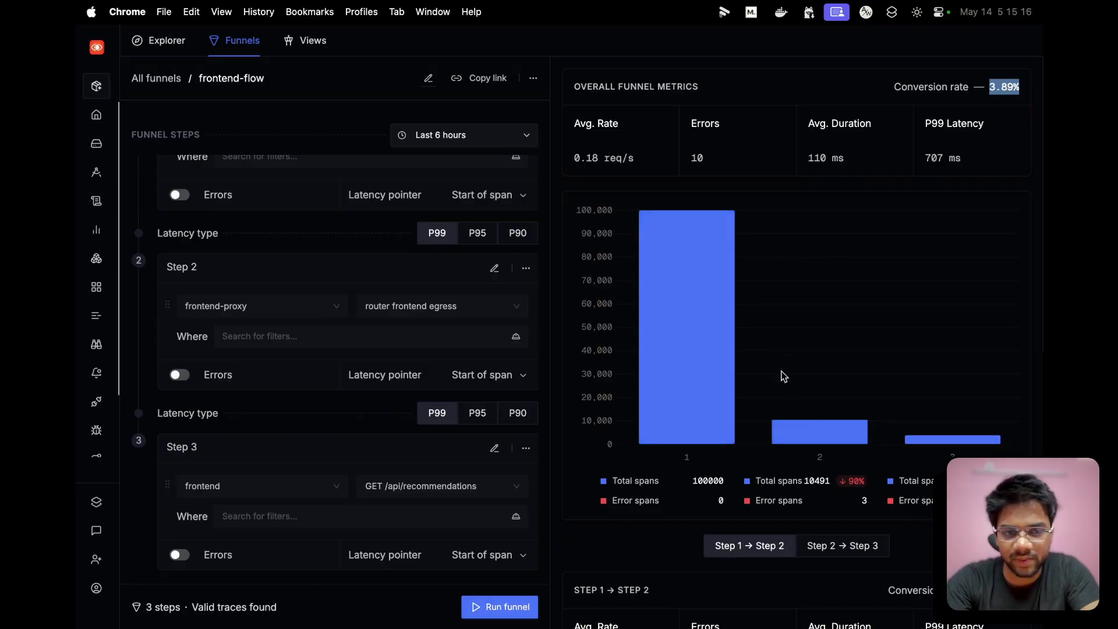
pyautogui.scroll(-5, 783, 383)
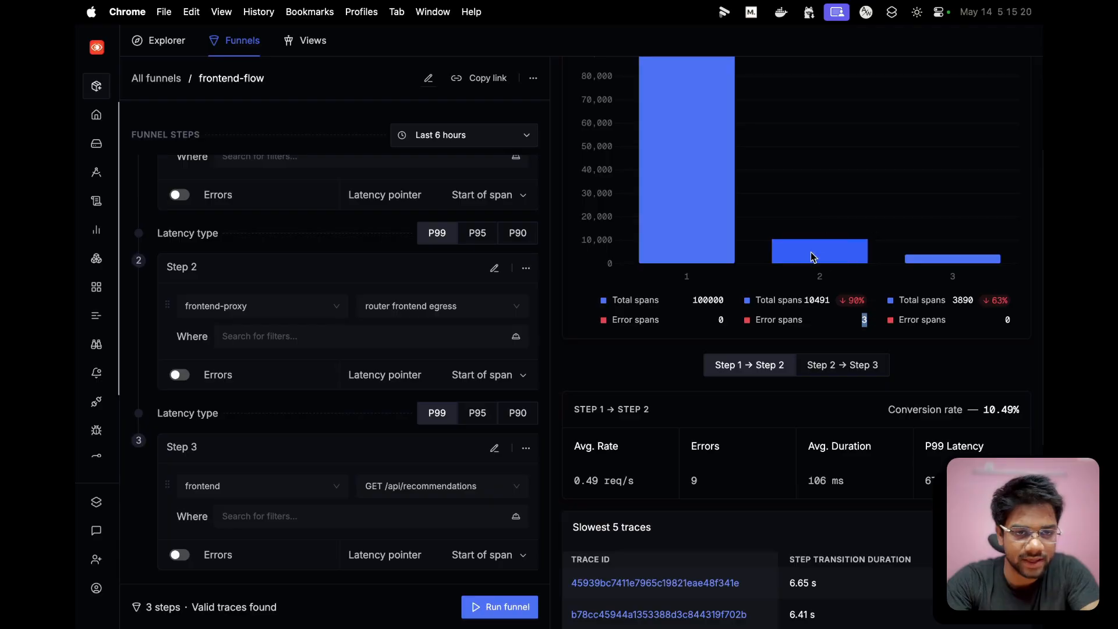
pyautogui.scroll(-8, 830, 262)
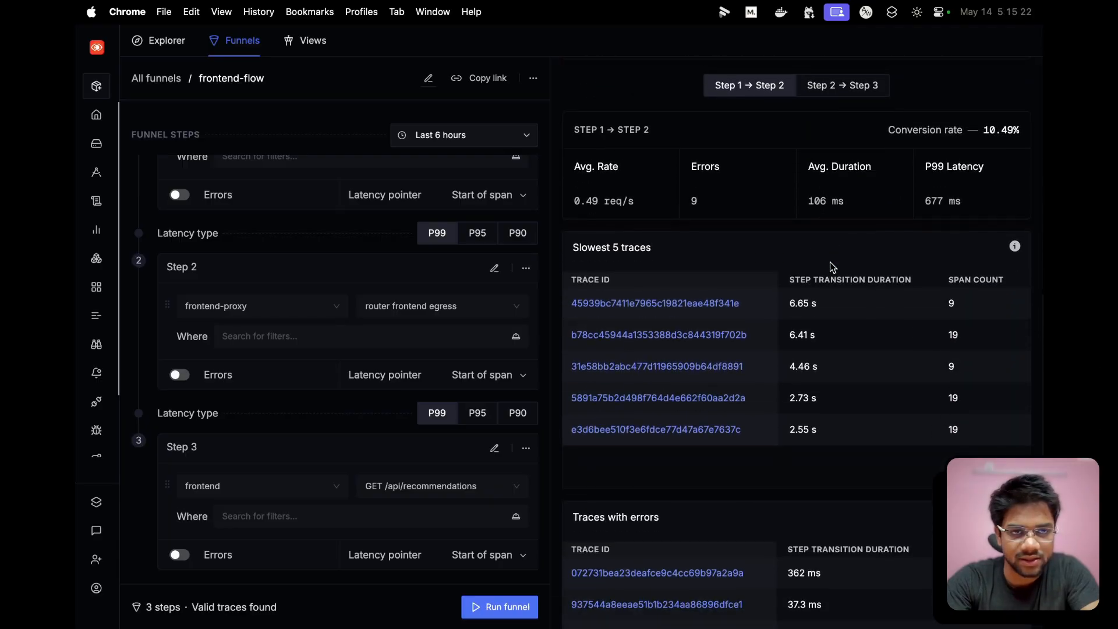
# - View the 362 ms trace from Step 1 → Step 2's traces with errors, expand its HTTP GET span, and return to the frontend-flow funnel
pyautogui.scroll(3, 830, 262)
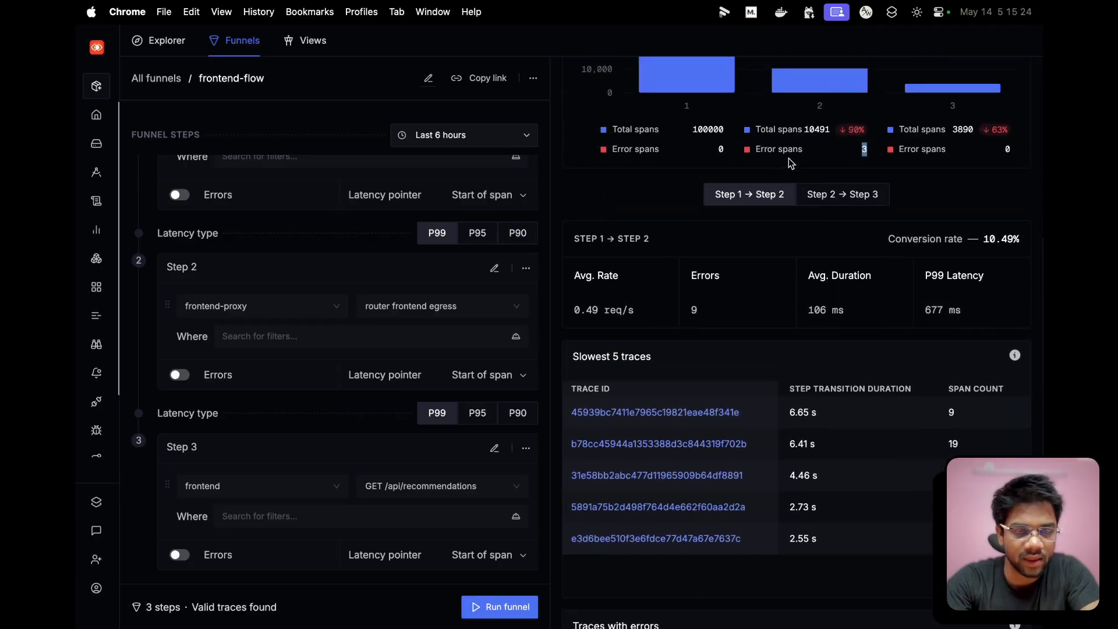
pyautogui.scroll(-5, 791, 163)
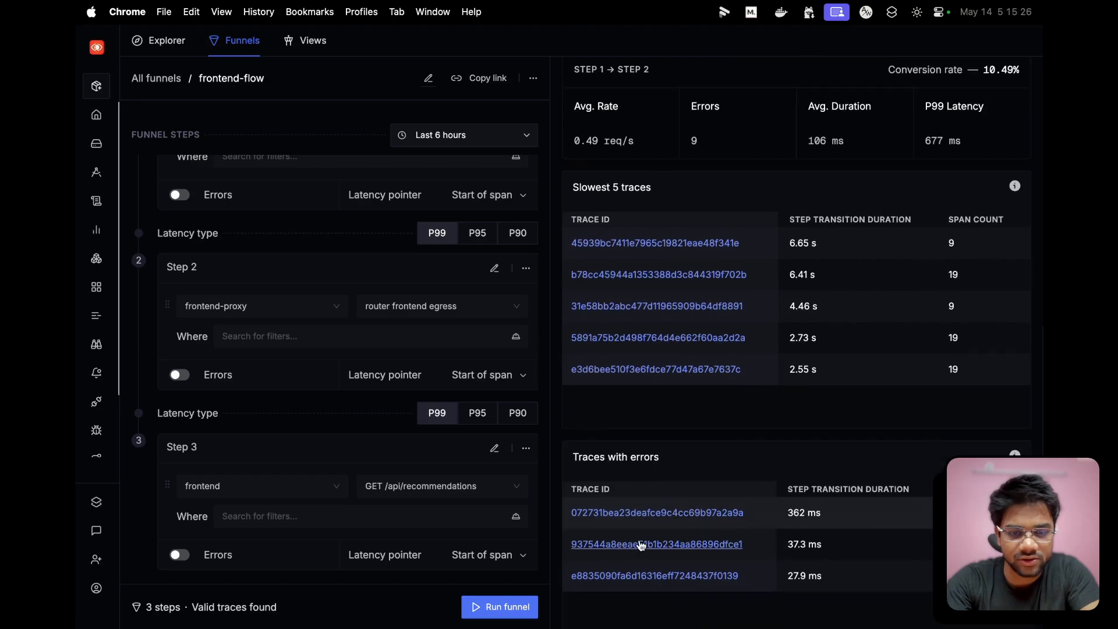
pyautogui.scroll(6, 641, 546)
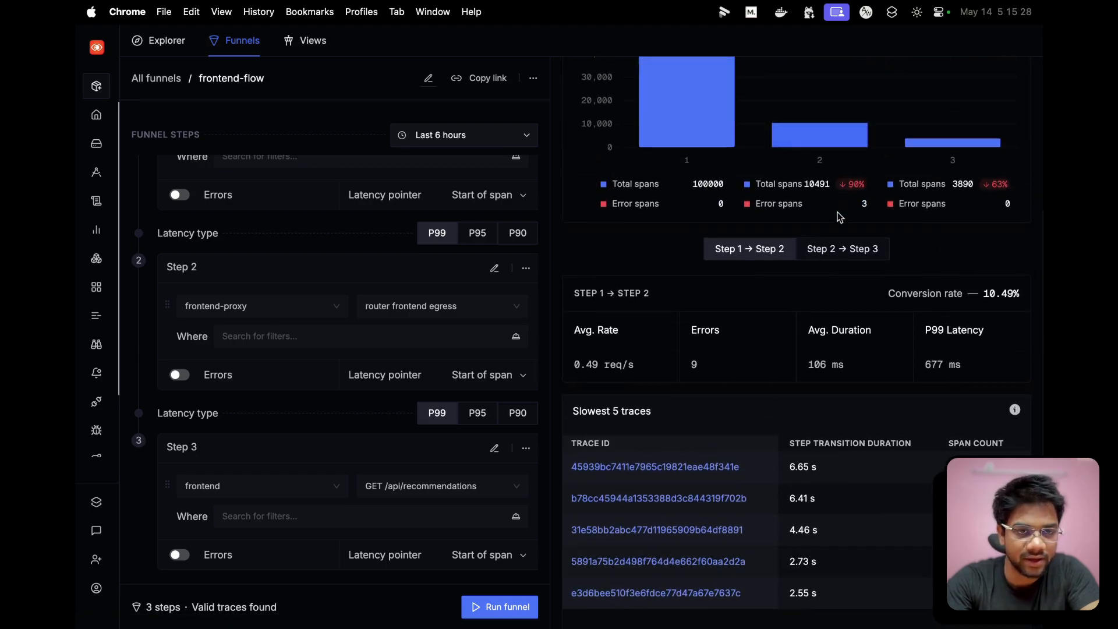
pyautogui.scroll(-6, 847, 268)
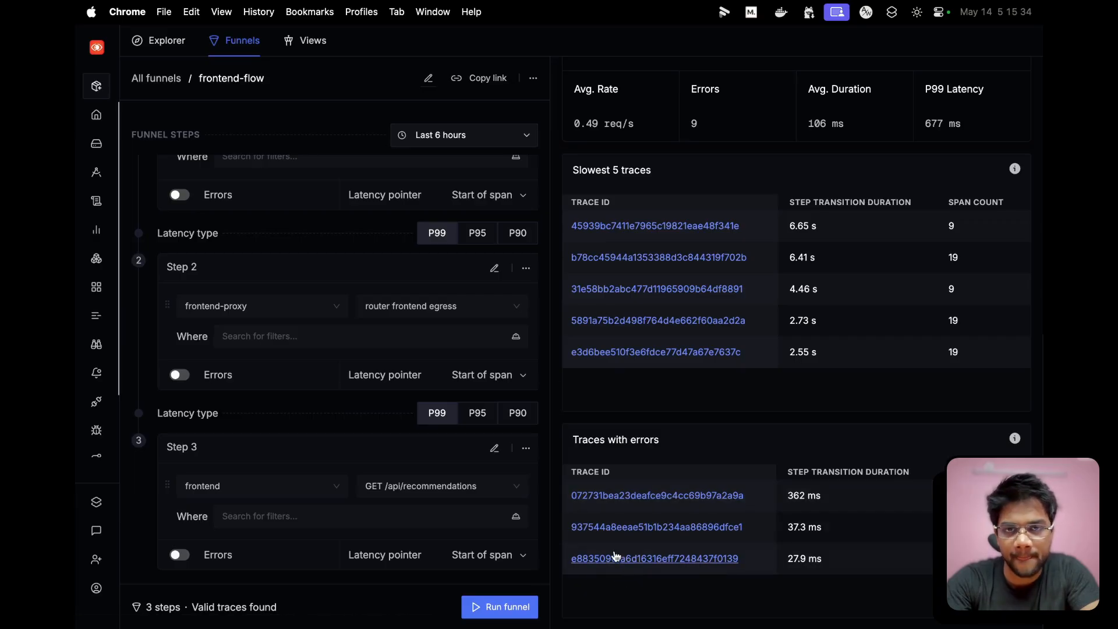
pyautogui.click(347, 37)
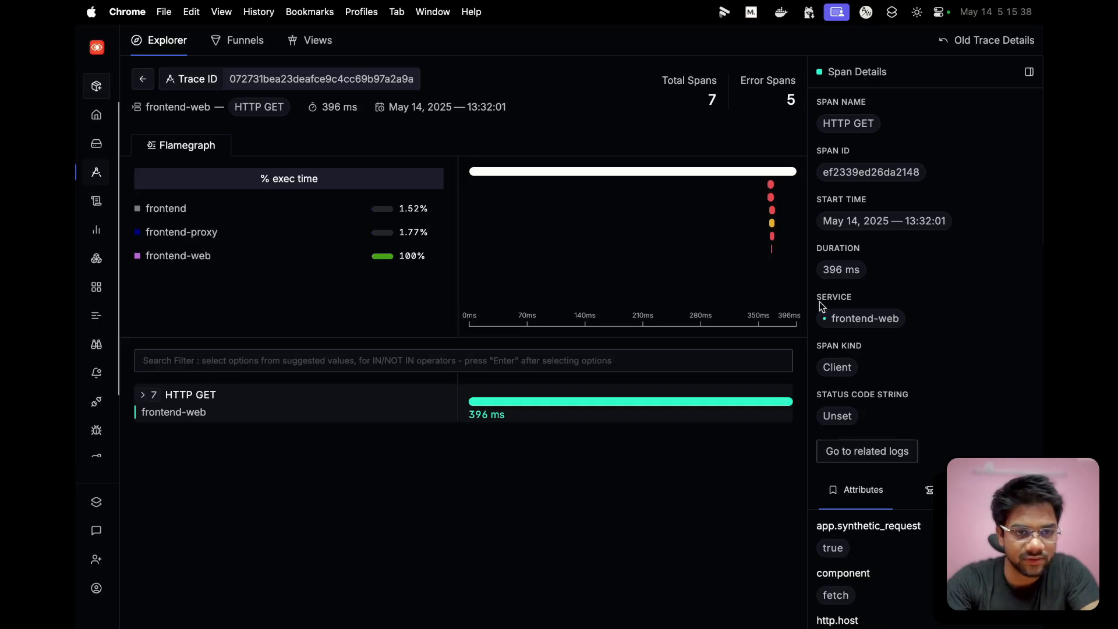
pyautogui.click(144, 396)
pyautogui.click(204, 39)
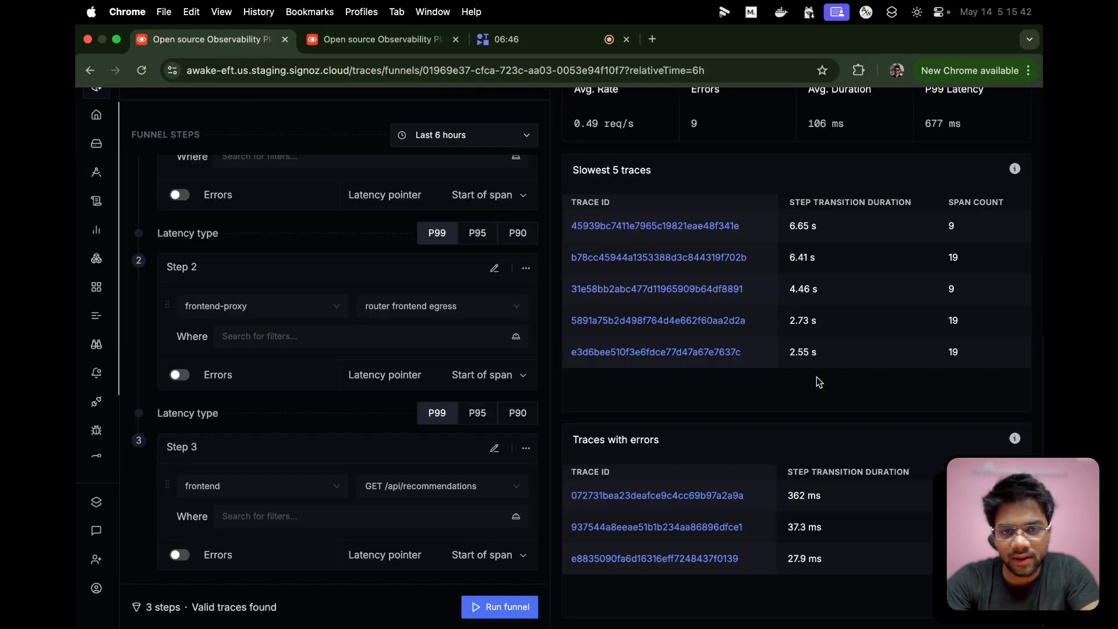
# - Review frontend-flow's overall metrics and per-step span chart, and open the slowest Step 1 → Step 2 trace
pyautogui.scroll(3, 724, 443)
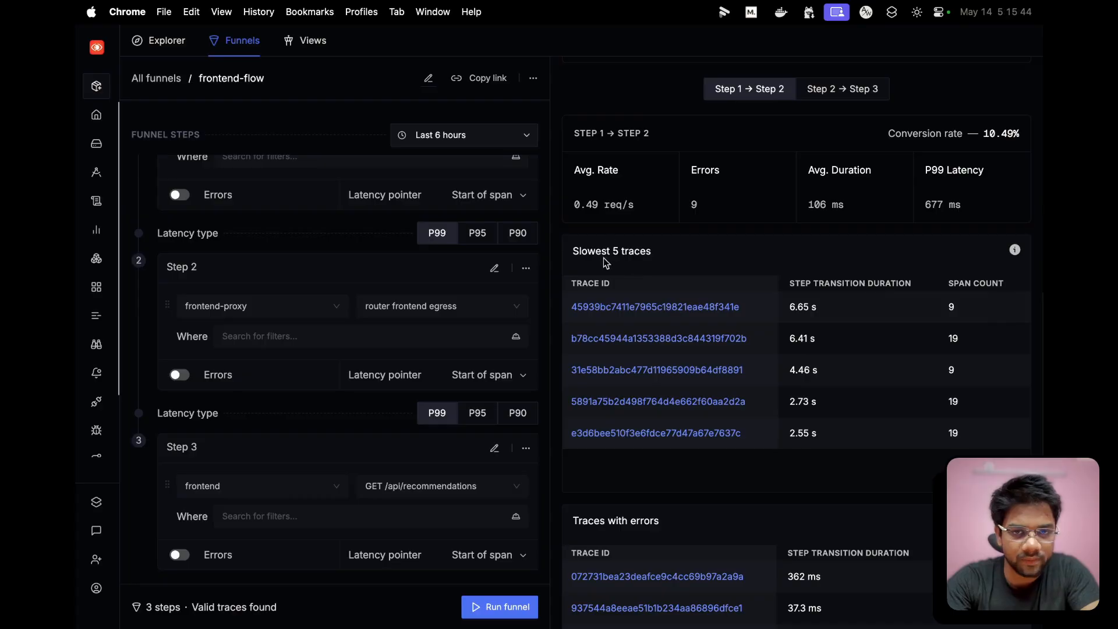
pyautogui.scroll(7, 689, 271)
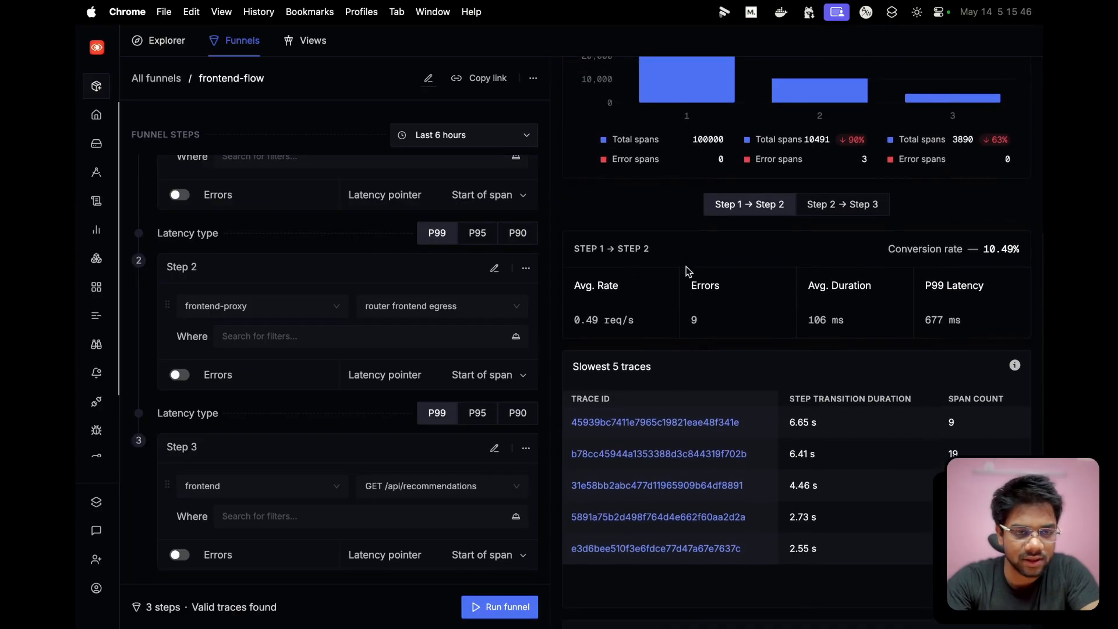
pyautogui.scroll(4, 833, 207)
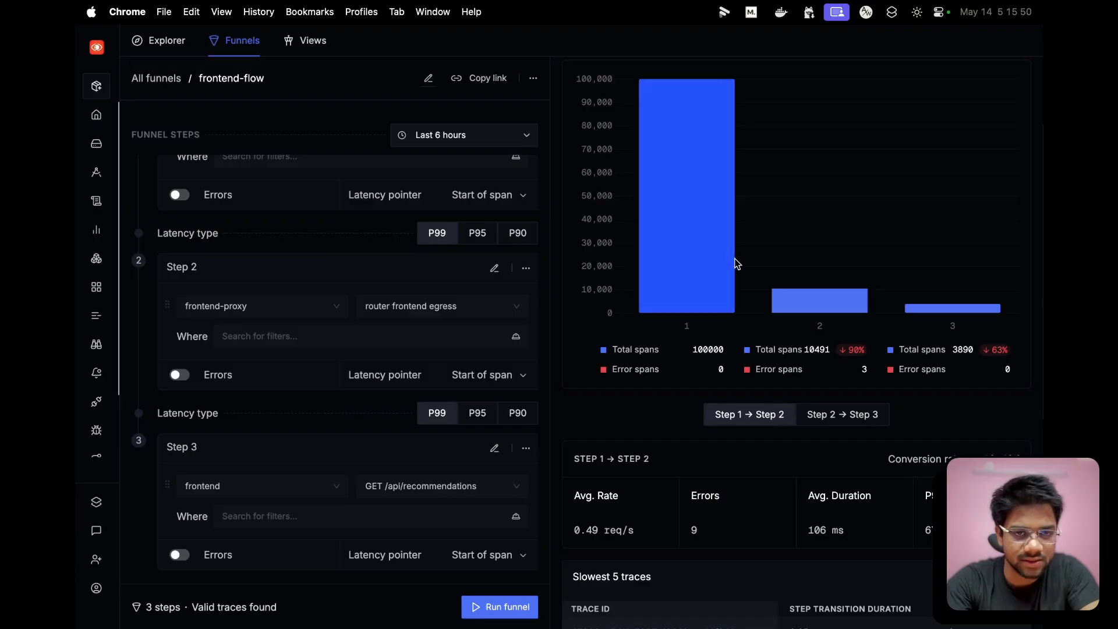
pyautogui.scroll(1, 739, 268)
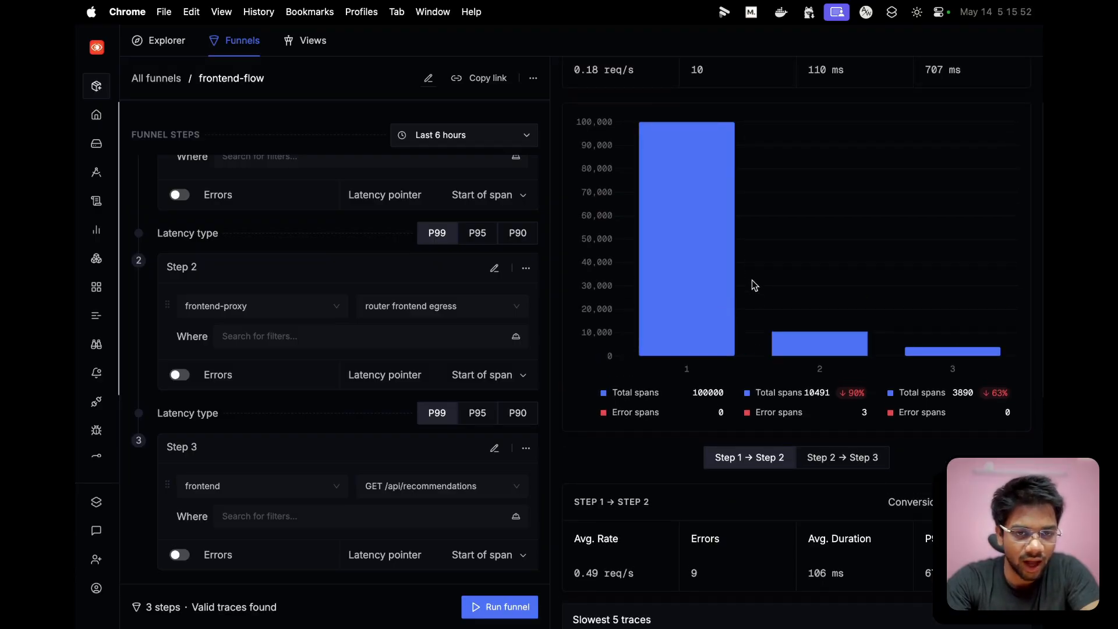
pyautogui.scroll(1, 777, 358)
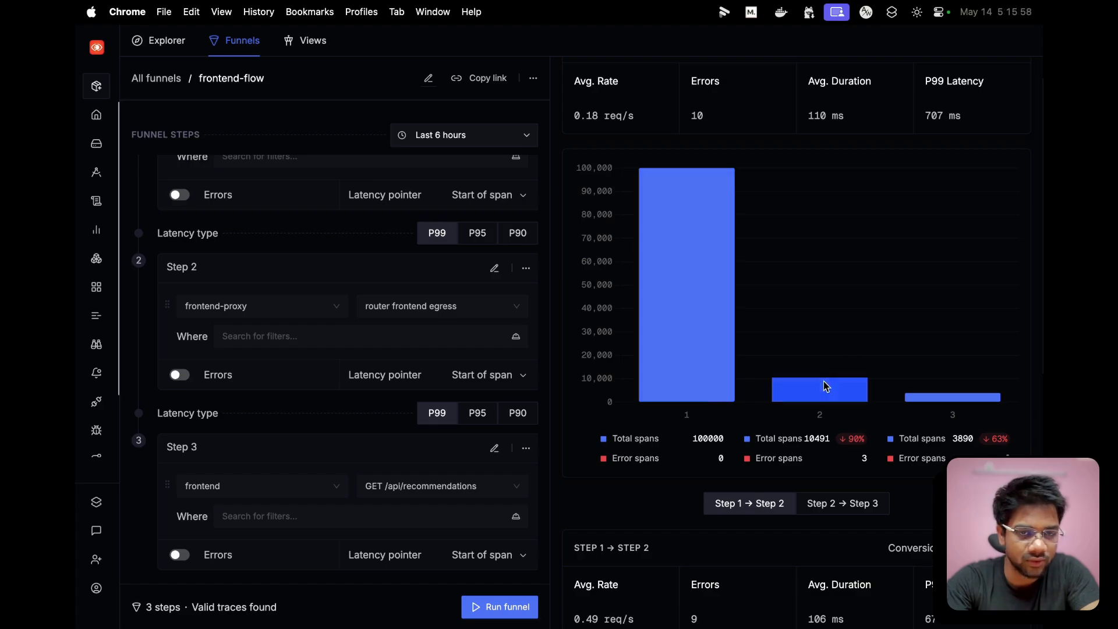
pyautogui.scroll(-5, 819, 318)
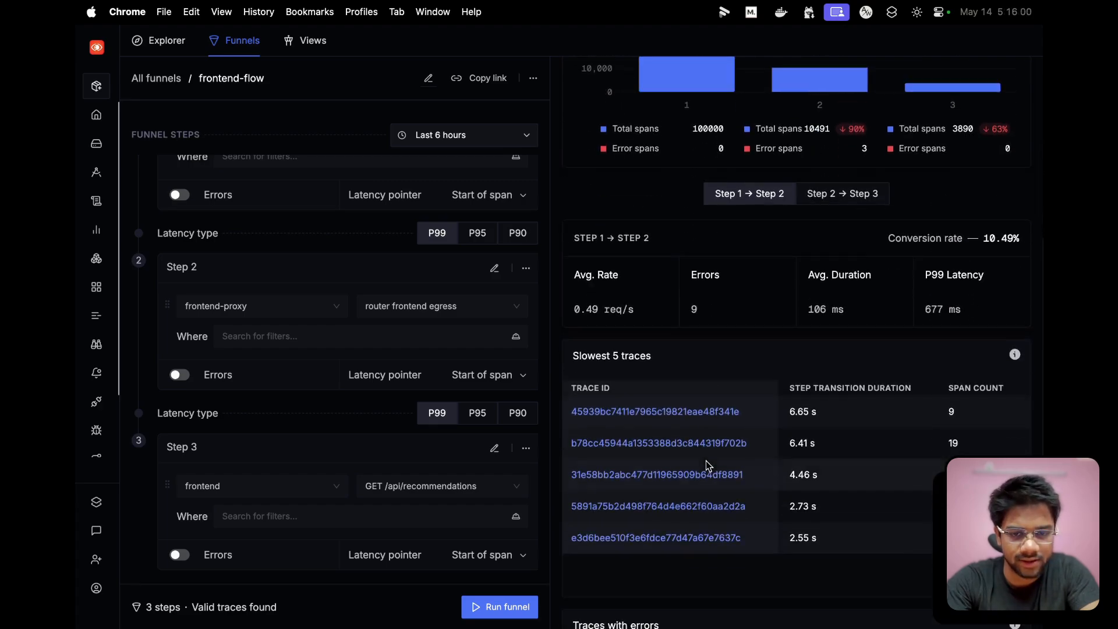
pyautogui.keyDown('super'); pyautogui.click(618, 418); pyautogui.keyUp('super')
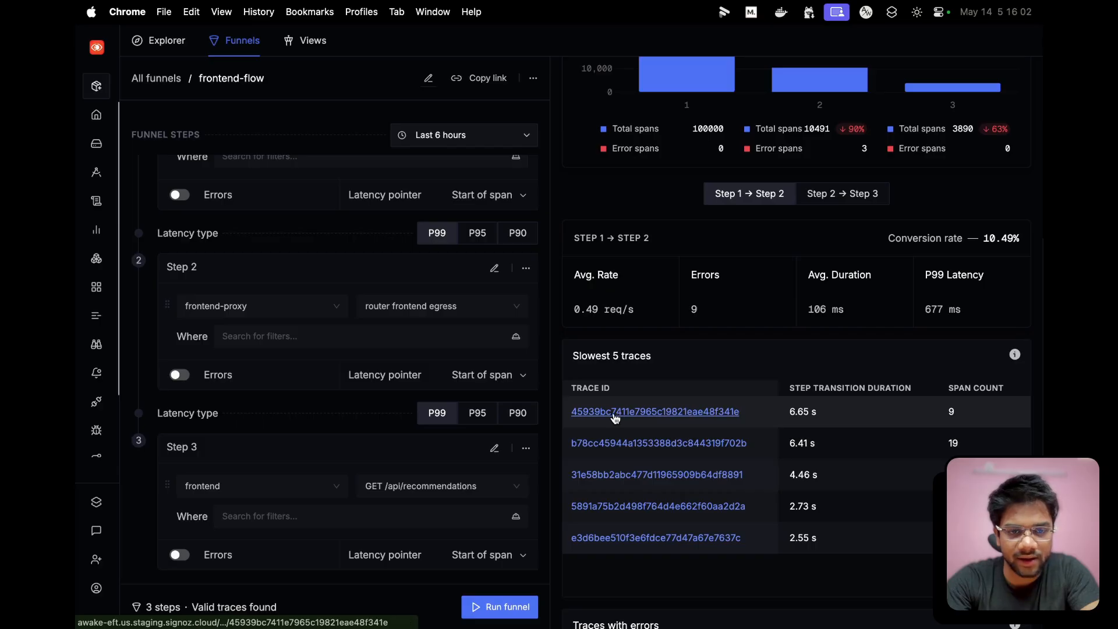
pyautogui.moveTo(230, 5)
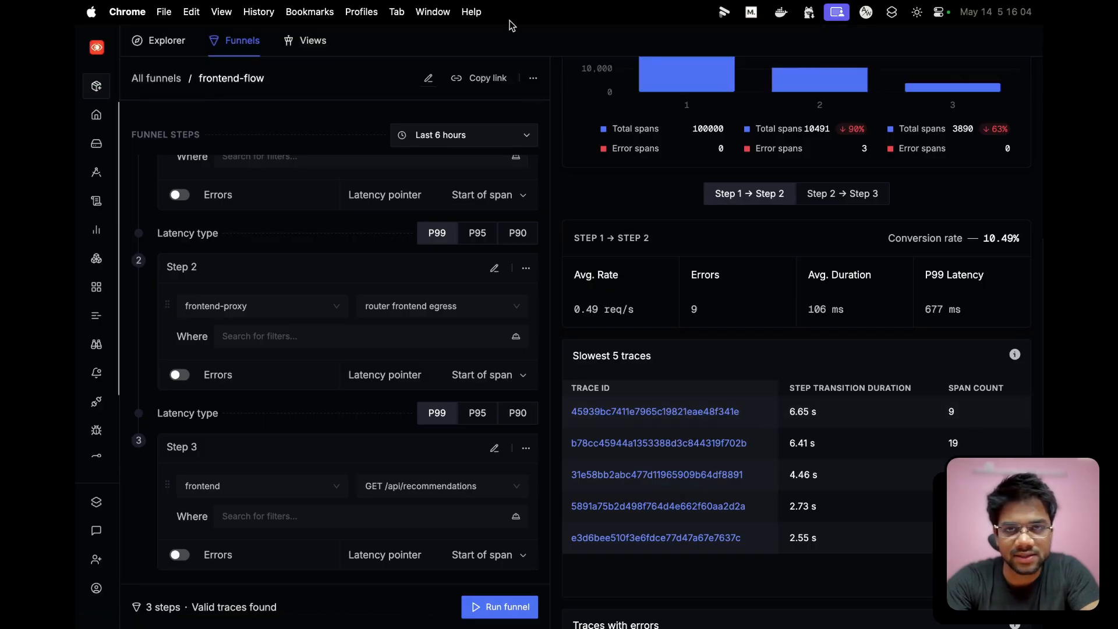
pyautogui.click(501, 39)
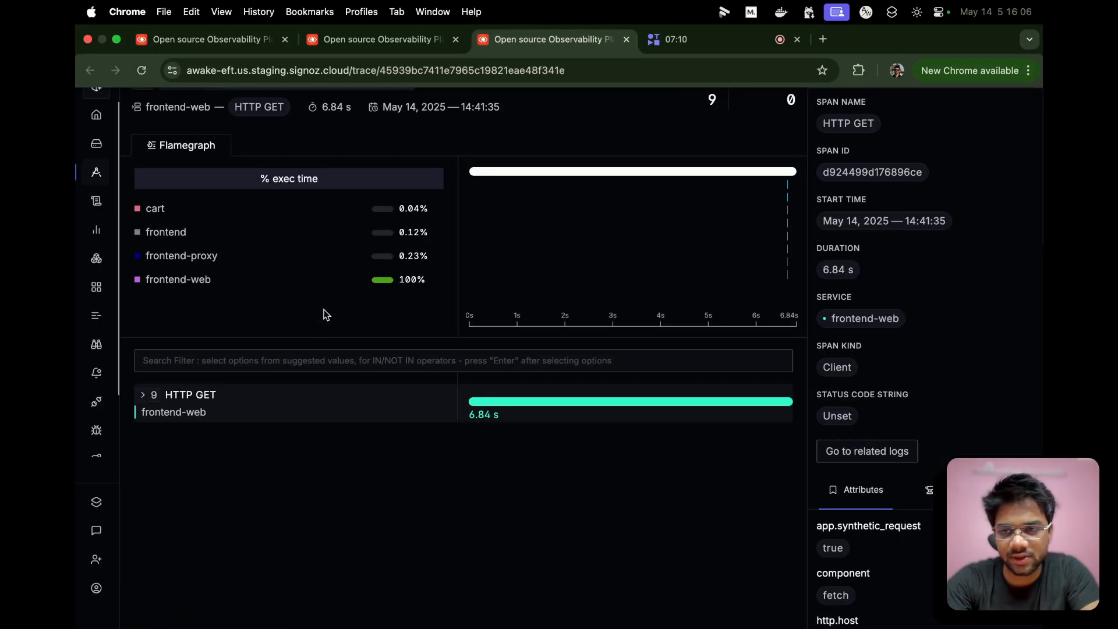
# - Expand the trace's HTTP GET, ingress, router frontend egress and GET spans, and return to the frontend-flow funnel
pyautogui.click(143, 395)
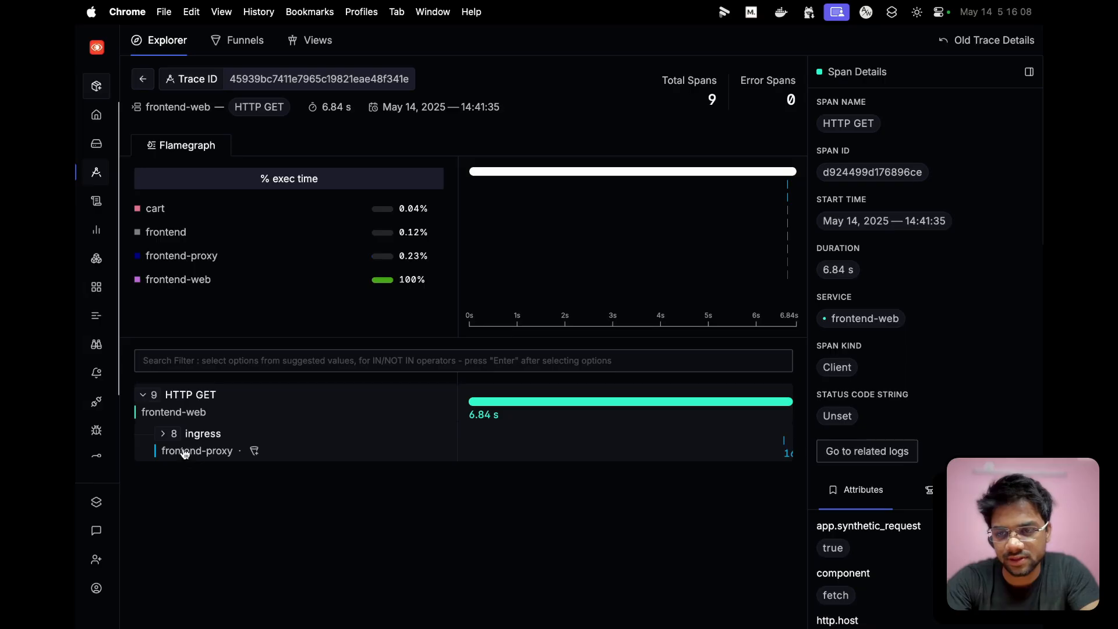
pyautogui.click(168, 438)
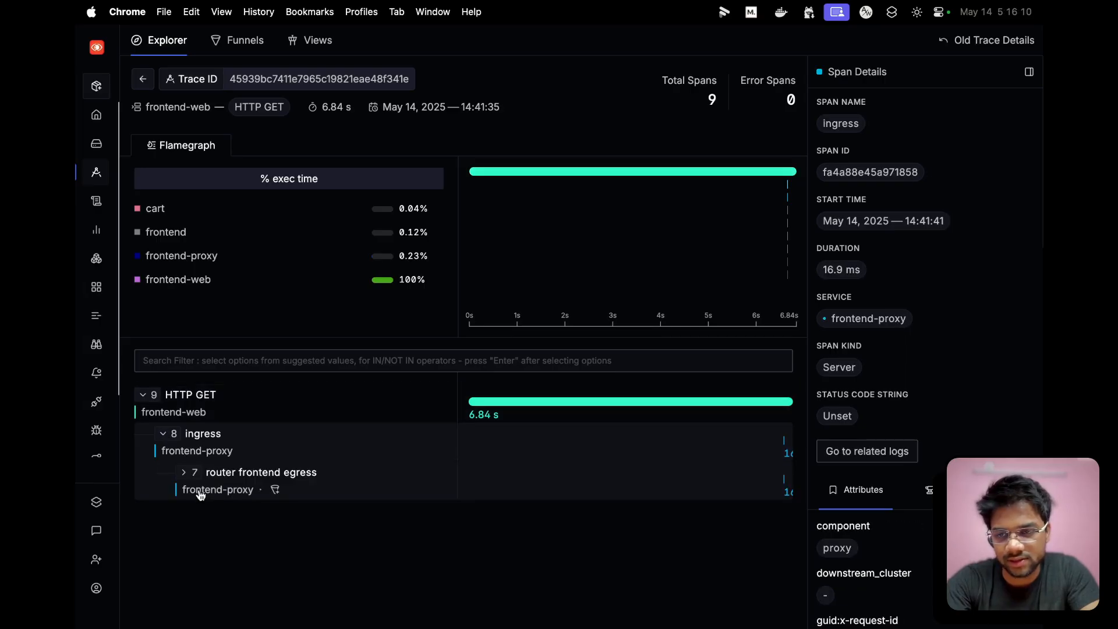
pyautogui.click(183, 474)
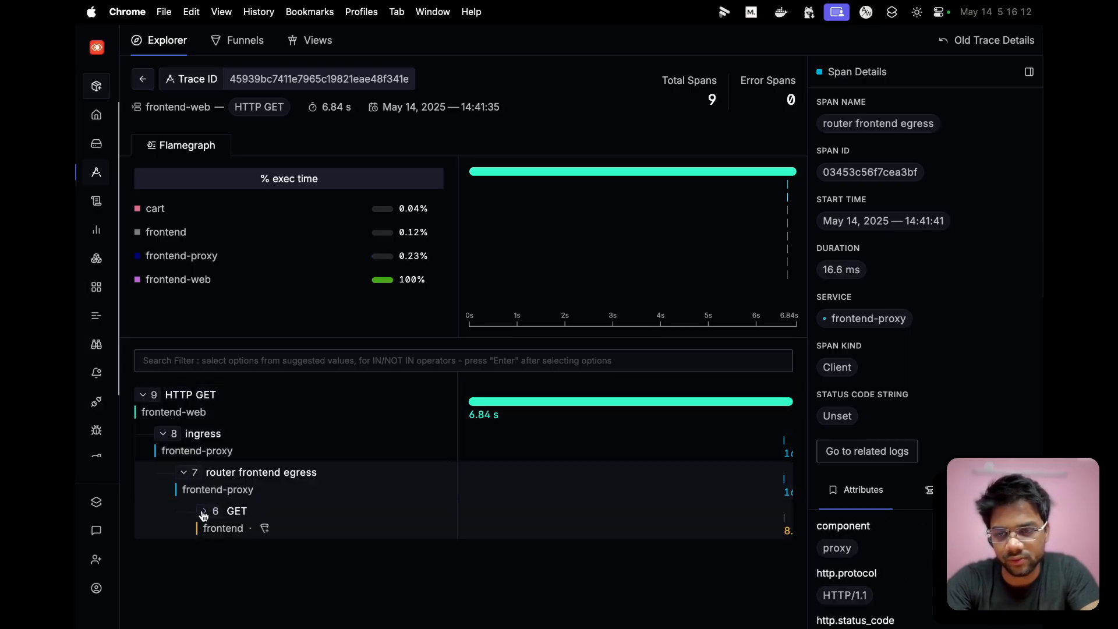
pyautogui.click(203, 513)
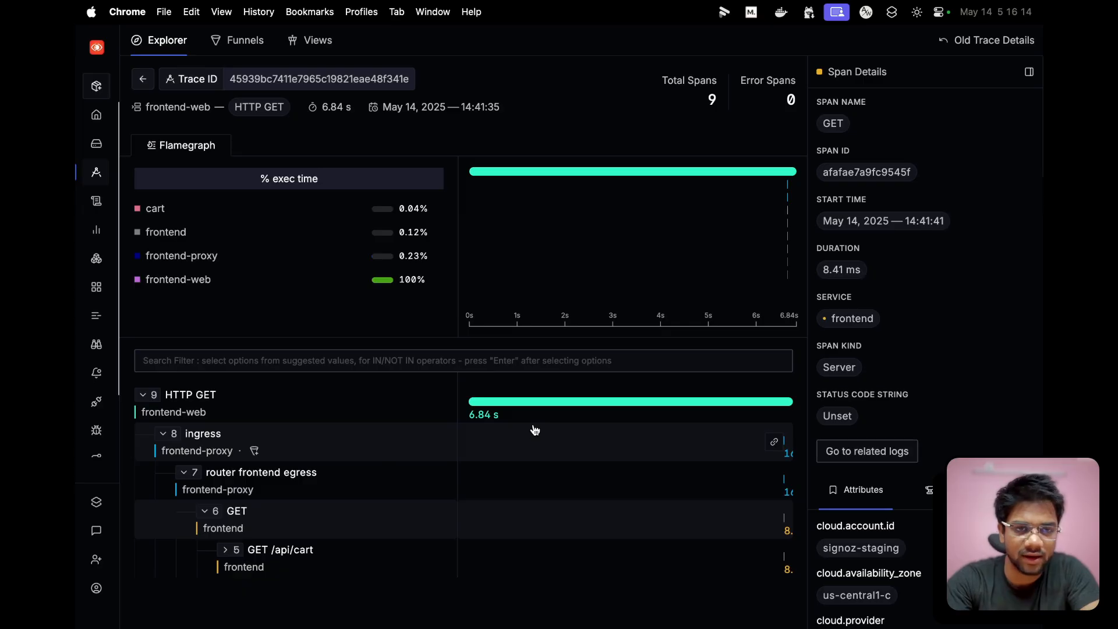
pyautogui.click(210, 39)
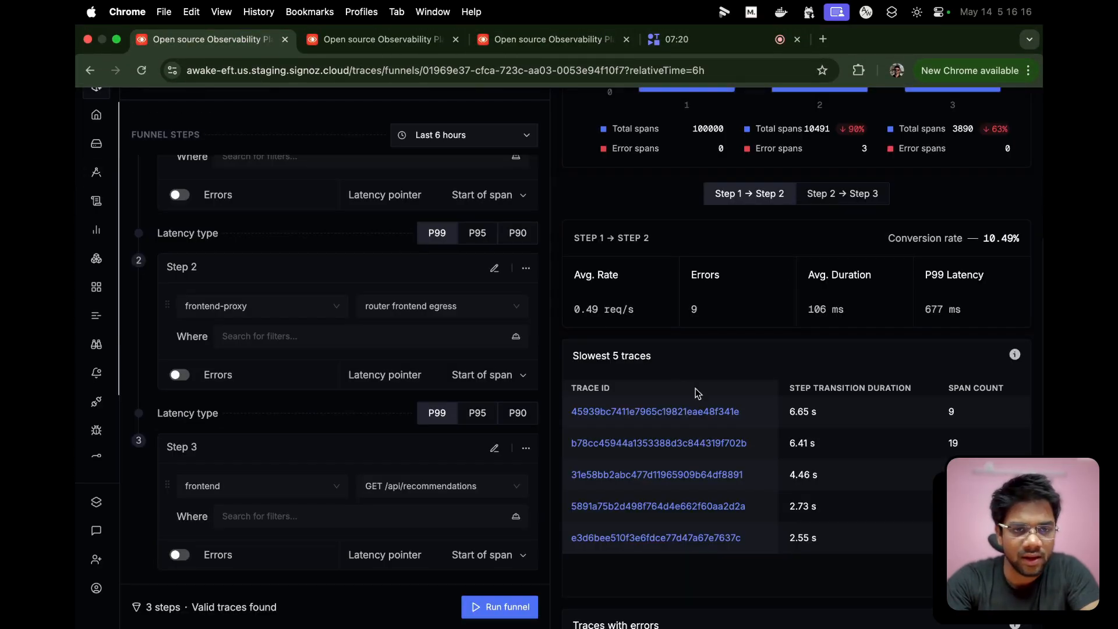
# - Compare the funnel's overall average duration with the average duration of Step 1 → Step 2
pyautogui.scroll(5, 696, 389)
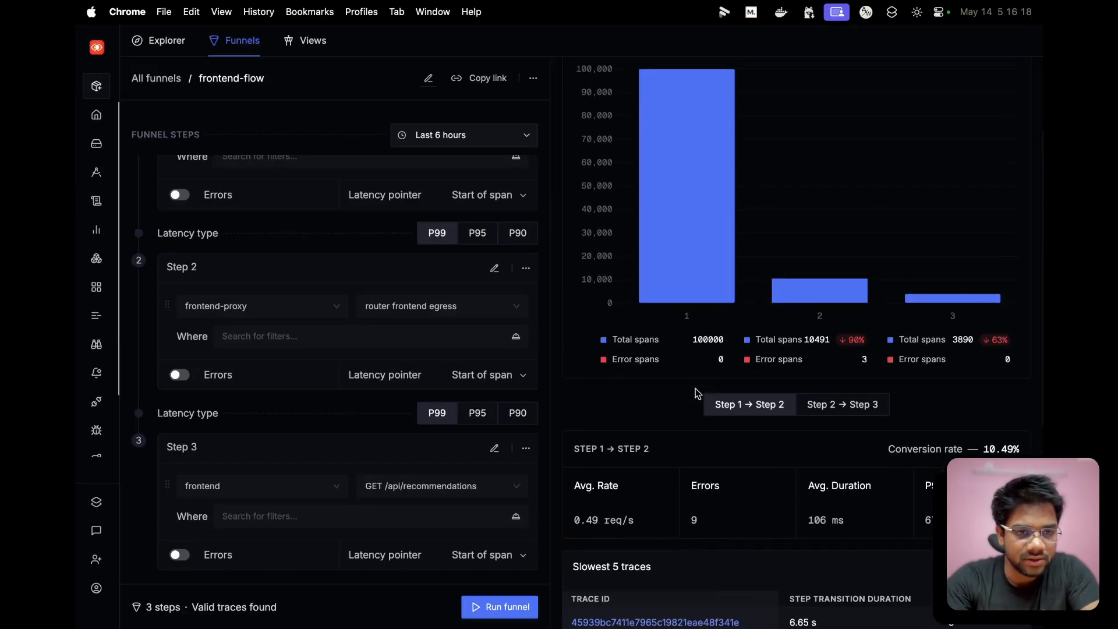
pyautogui.scroll(3, 696, 389)
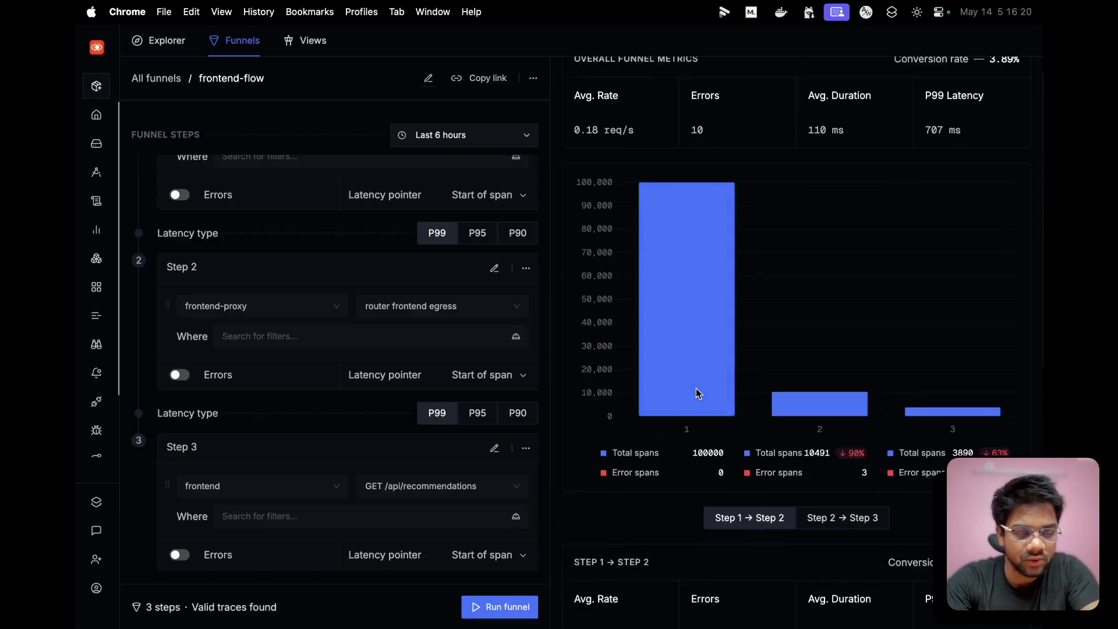
pyautogui.moveTo(811, 125); pyautogui.dragTo(843, 138)
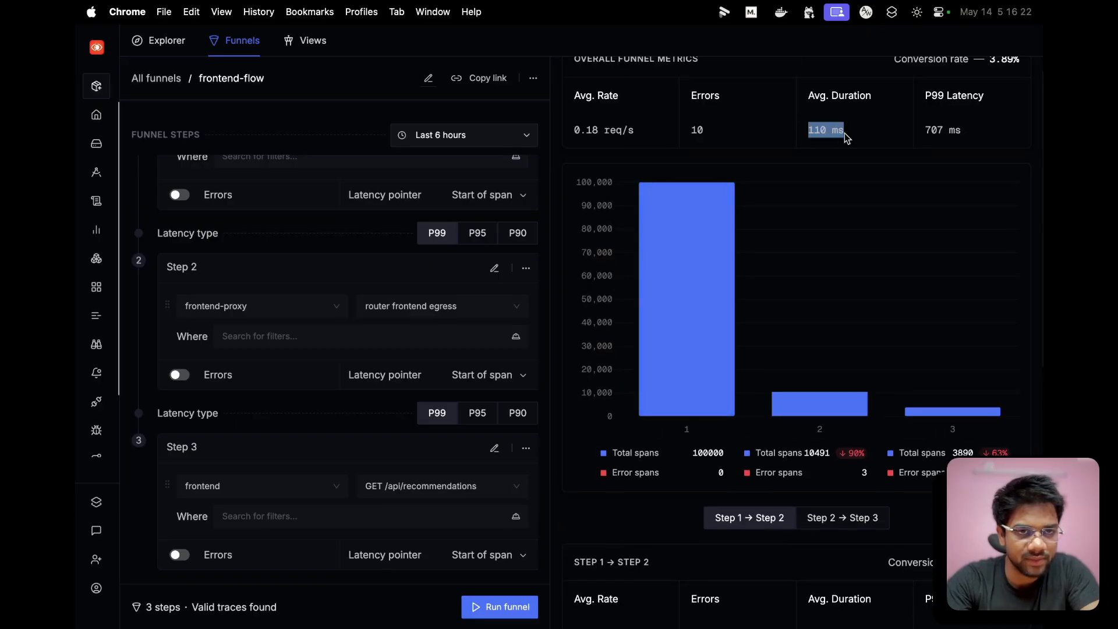
pyautogui.scroll(-3, 845, 138)
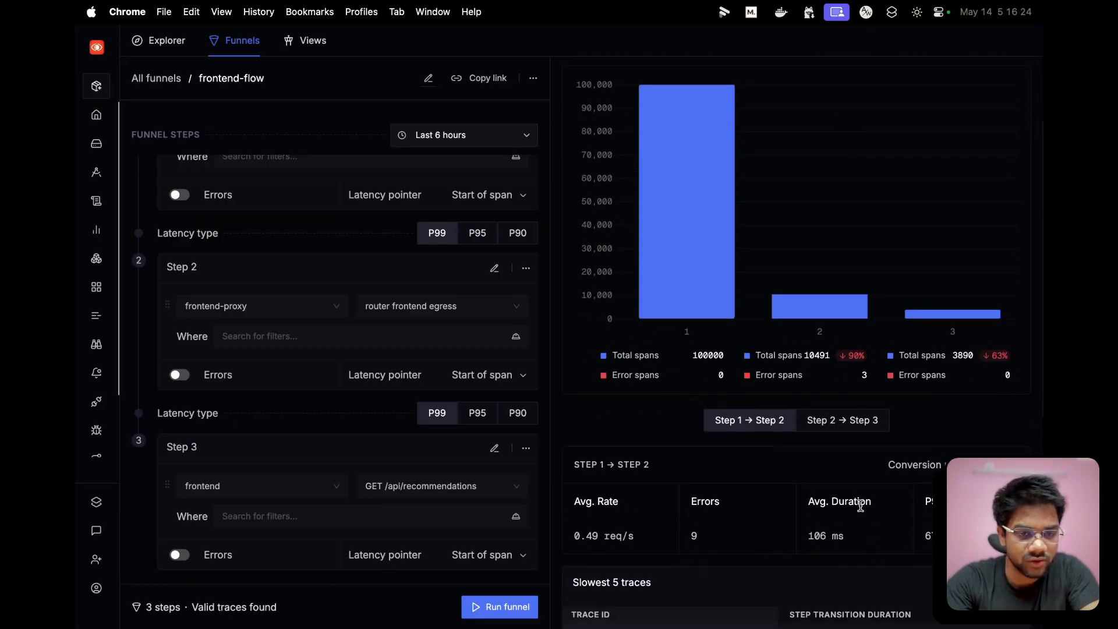
pyautogui.moveTo(810, 539); pyautogui.dragTo(866, 530)
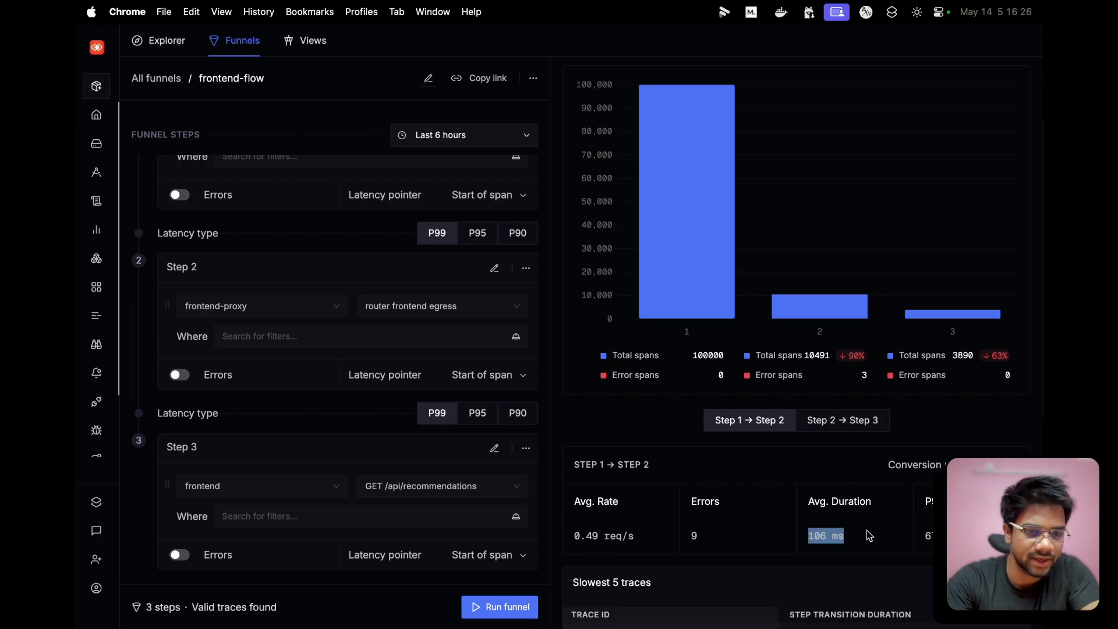
# - Switch to the Step 2 → Step 3 metrics and compare their average duration with the overall funnel's
pyautogui.scroll(1, 867, 530)
pyautogui.click(836, 448)
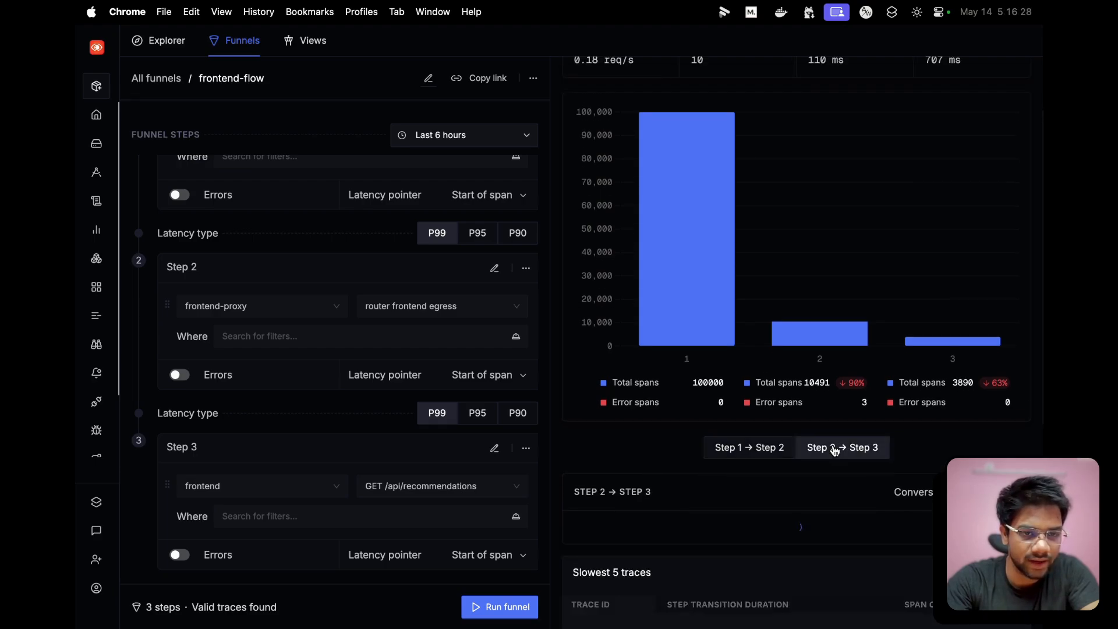
pyautogui.scroll(3, 837, 450)
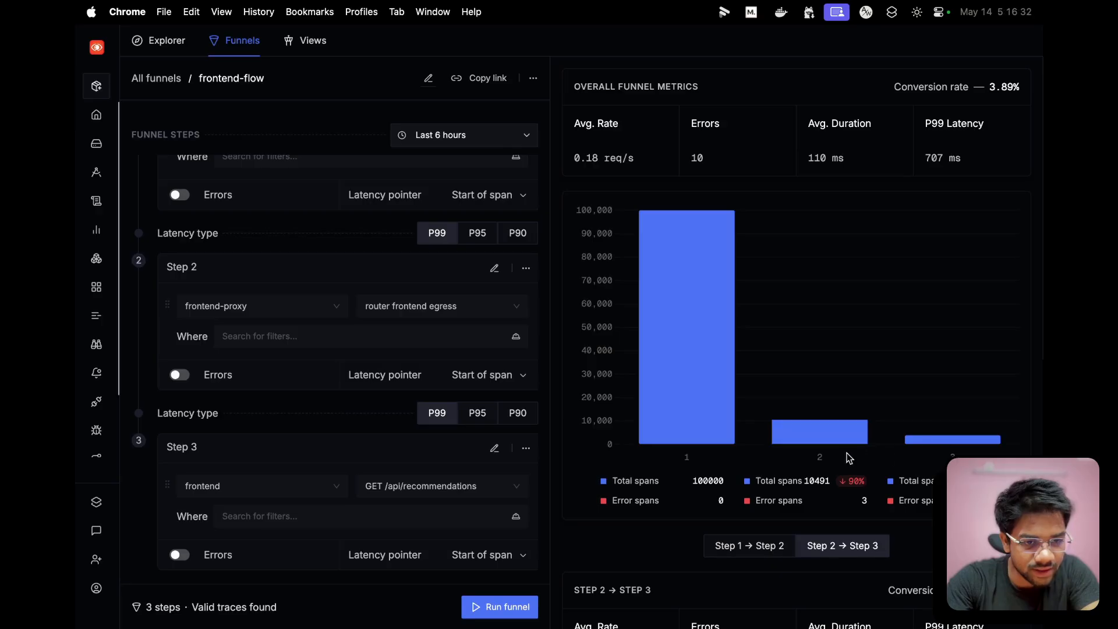
pyautogui.scroll(-3, 870, 459)
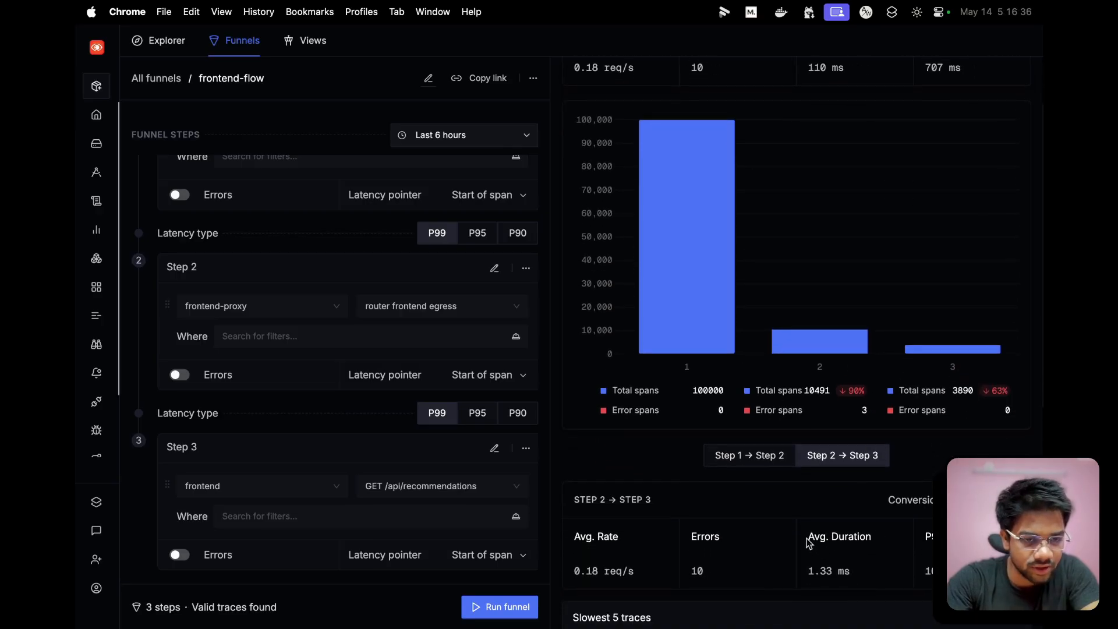
pyautogui.moveTo(808, 543); pyautogui.dragTo(894, 542)
pyautogui.moveTo(810, 574); pyautogui.dragTo(873, 573)
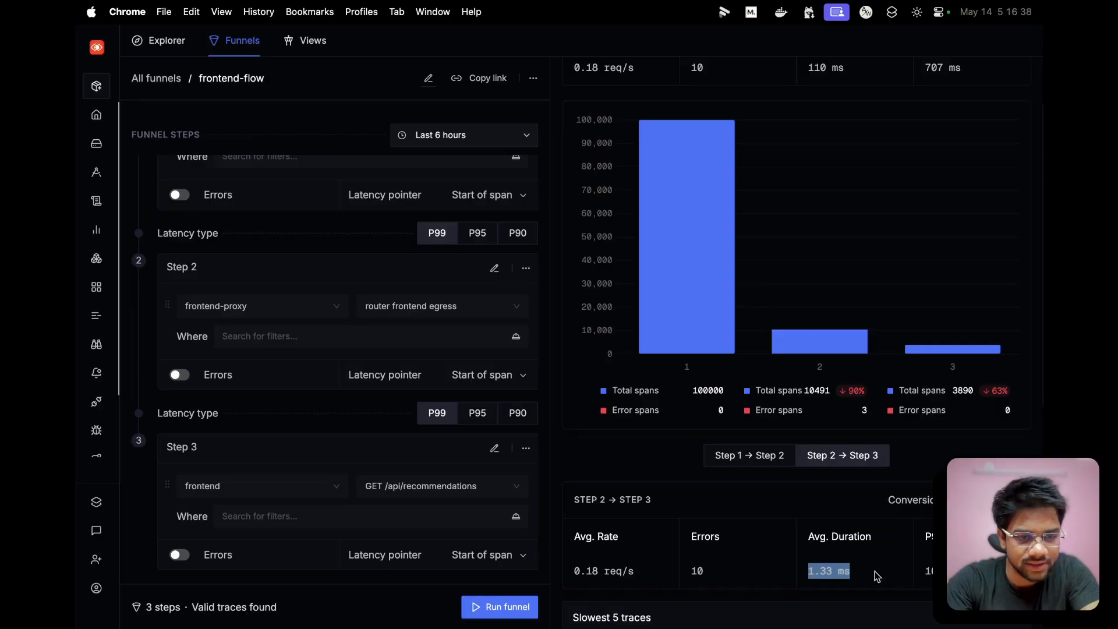
pyautogui.scroll(3, 874, 574)
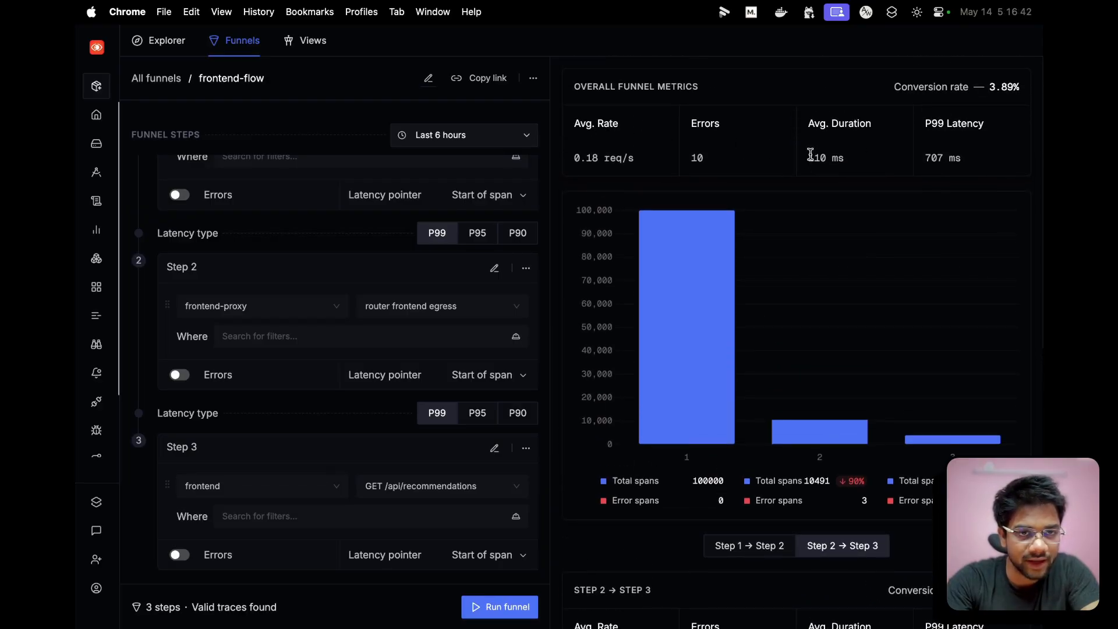
pyautogui.moveTo(810, 160); pyautogui.dragTo(864, 160)
pyautogui.scroll(-3, 864, 160)
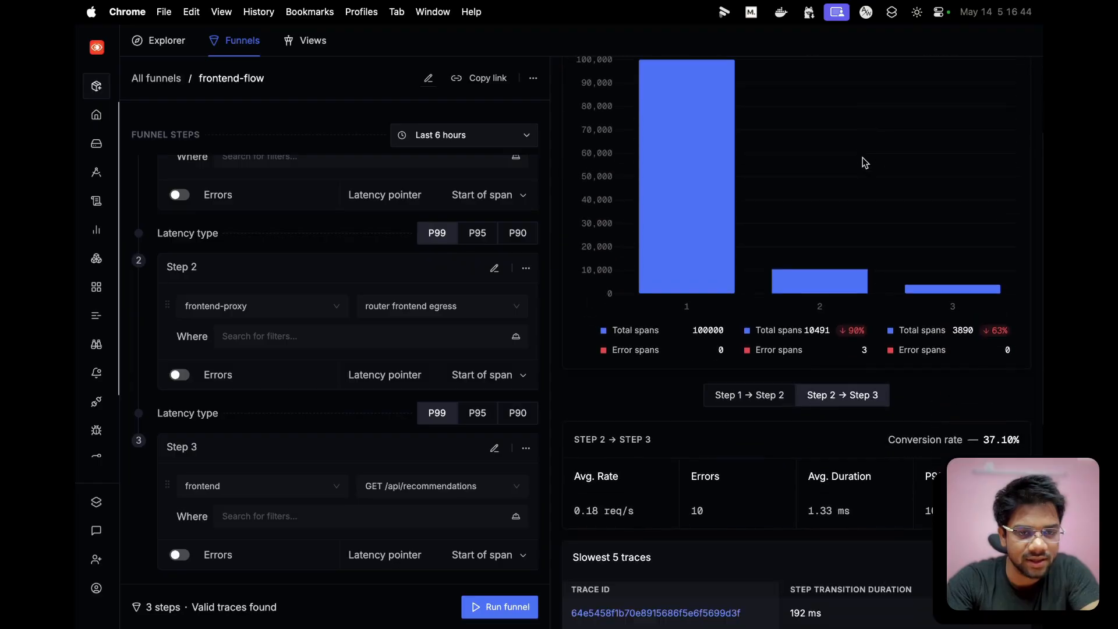
# - Review the service and span definitions of the three funnel steps against the span drop-offs charted between them
pyautogui.scroll(1, 864, 163)
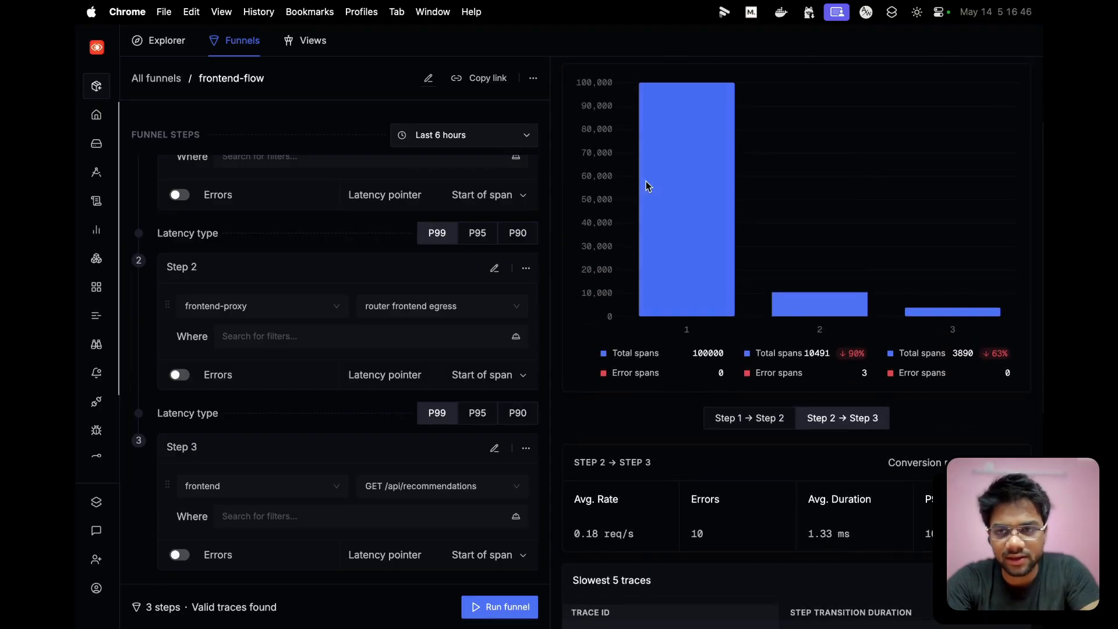
pyautogui.scroll(3, 419, 317)
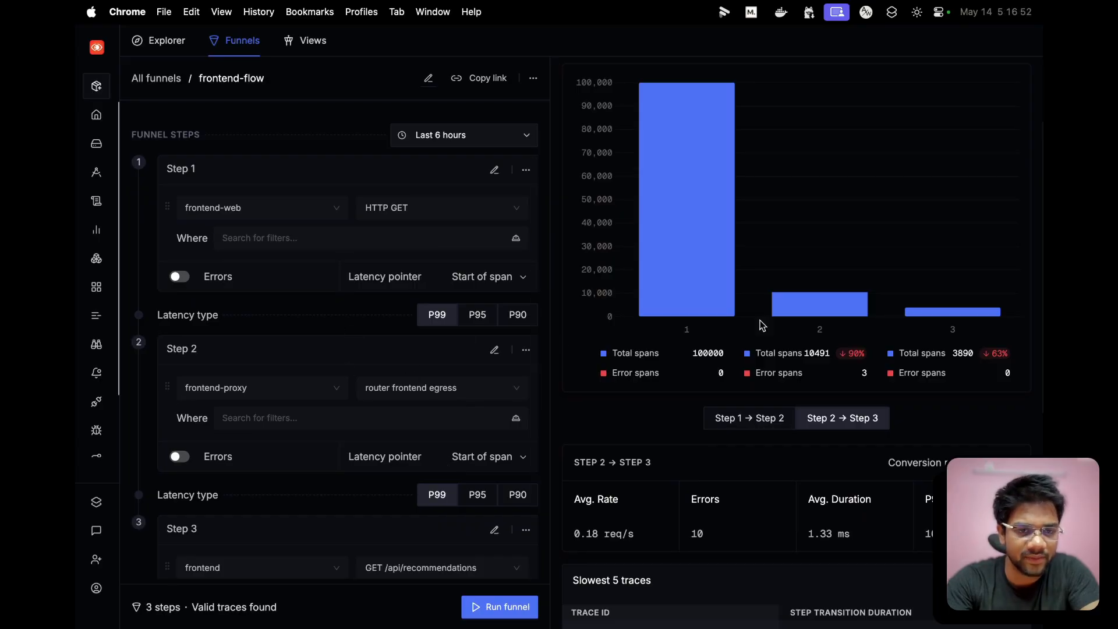
pyautogui.scroll(-2, 781, 321)
pyautogui.scroll(2, 798, 320)
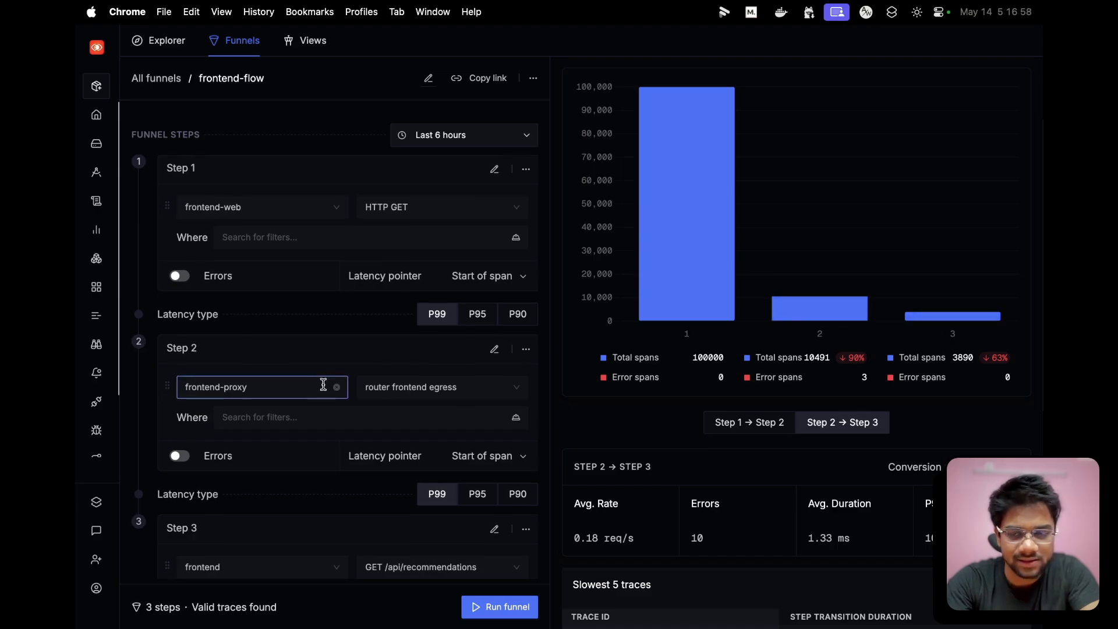
pyautogui.scroll(-2, 323, 387)
pyautogui.scroll(-2, 834, 361)
pyautogui.scroll(-1, 297, 355)
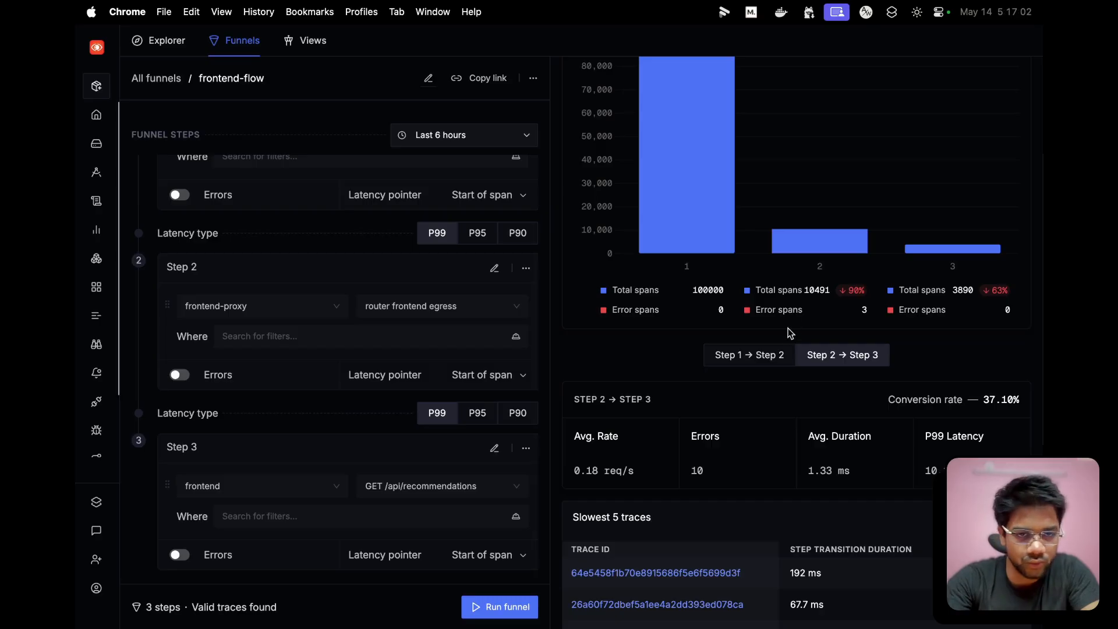
# - Review the three funnel step definitions alongside the overall conversion rate and average duration
pyautogui.scroll(2, 756, 404)
pyautogui.scroll(3, 757, 409)
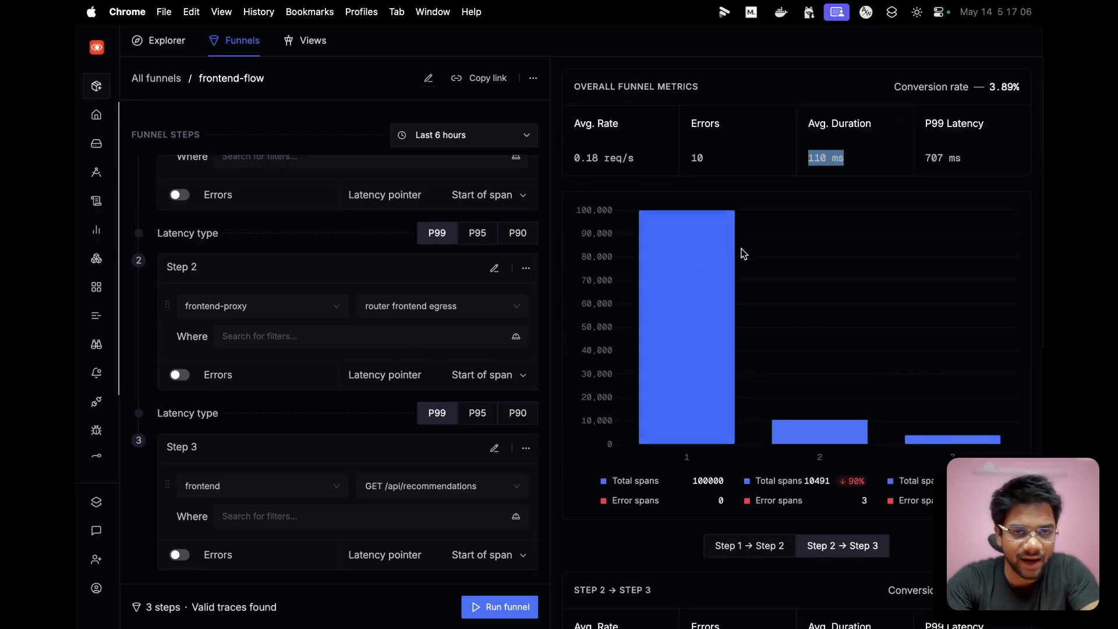
pyautogui.scroll(3, 324, 335)
pyautogui.scroll(1, 322, 285)
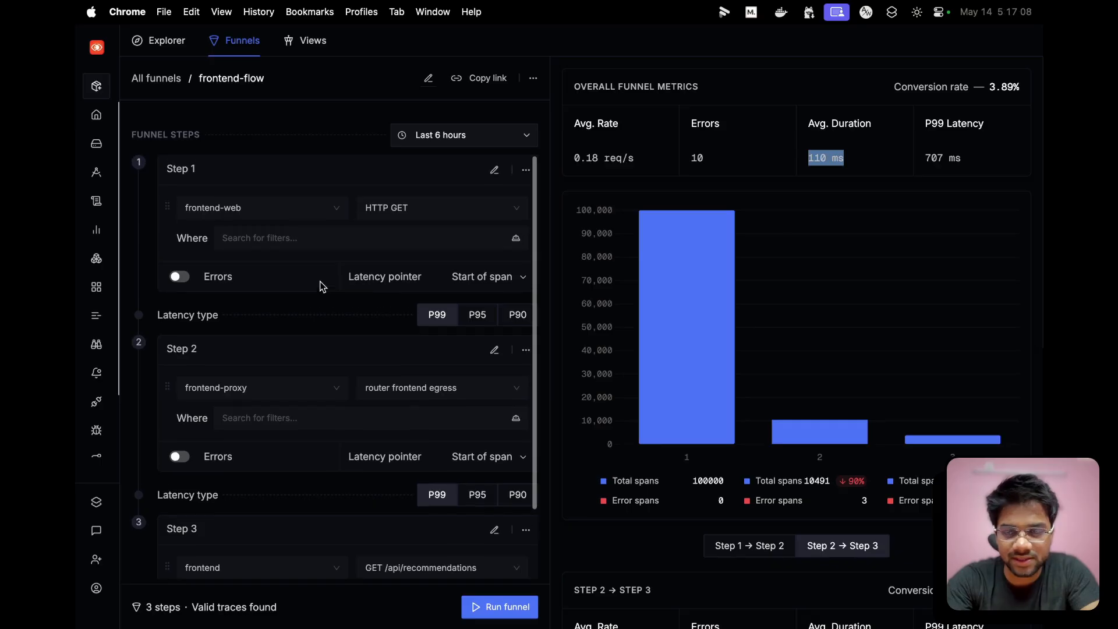
pyautogui.scroll(-2, 279, 233)
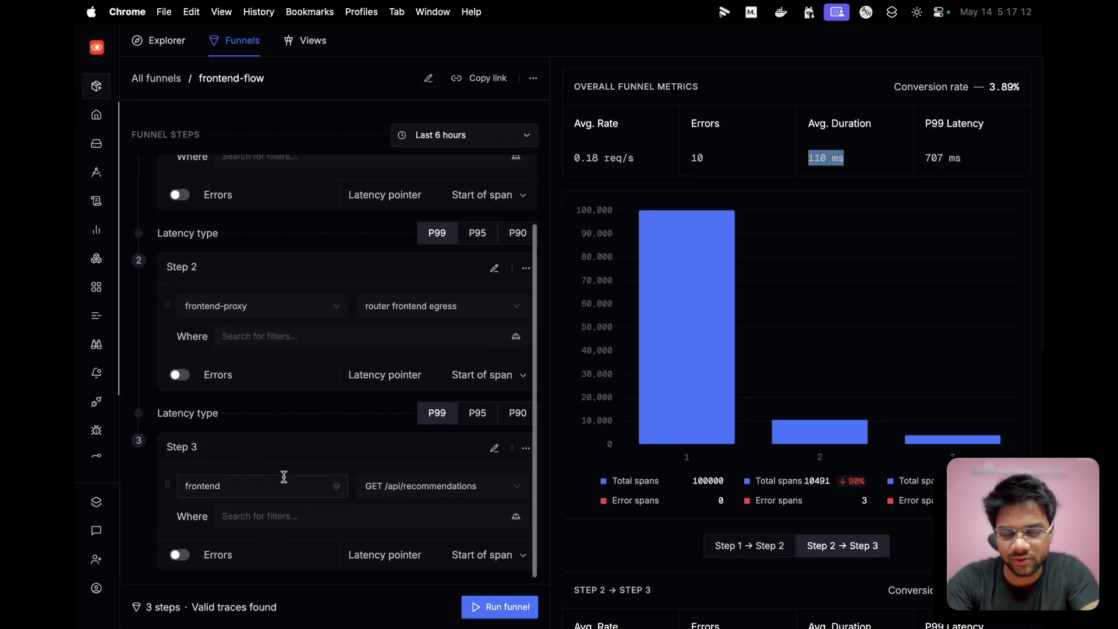
pyautogui.scroll(3, 281, 487)
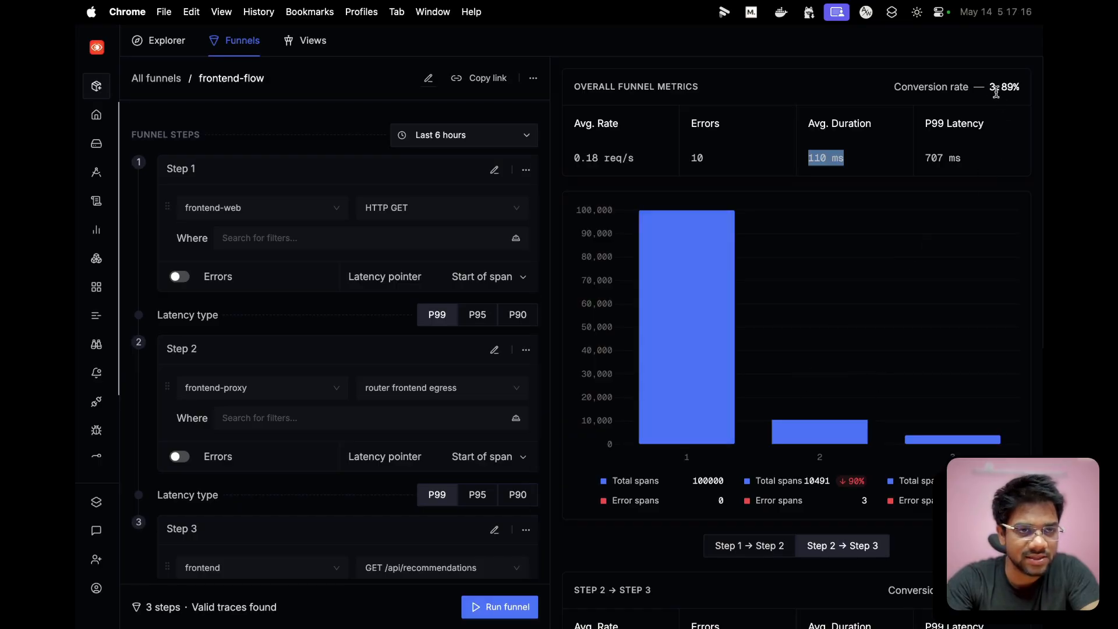
pyautogui.moveTo(989, 87); pyautogui.dragTo(1016, 87)
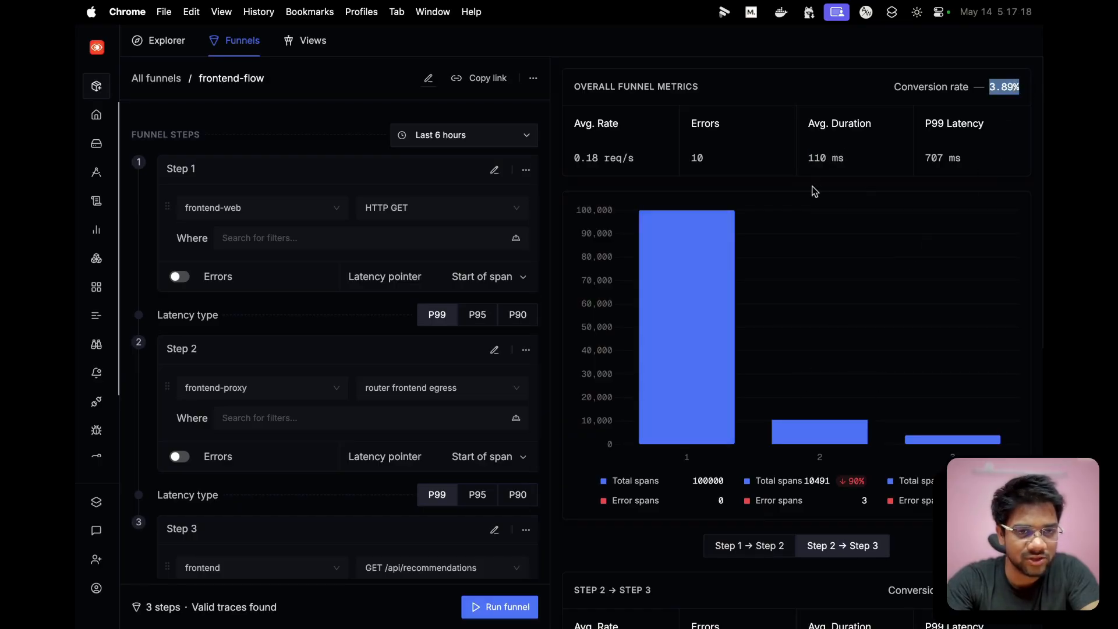
pyautogui.moveTo(808, 159); pyautogui.dragTo(854, 159)
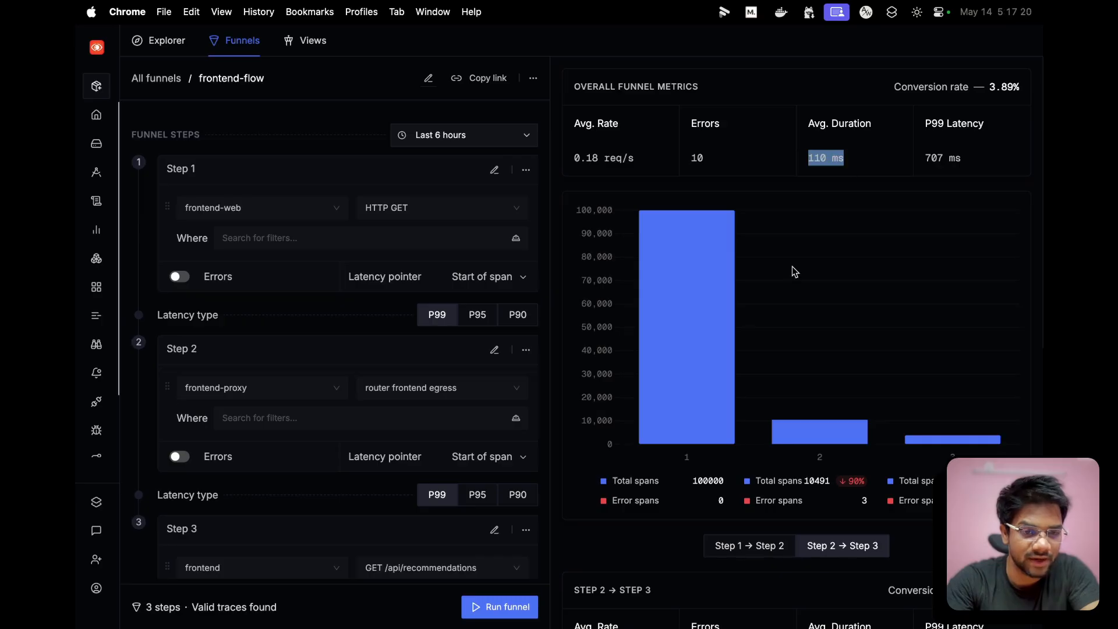
# - Inspect the error span count charted for Step 2 of the funnel
pyautogui.scroll(-5, 795, 272)
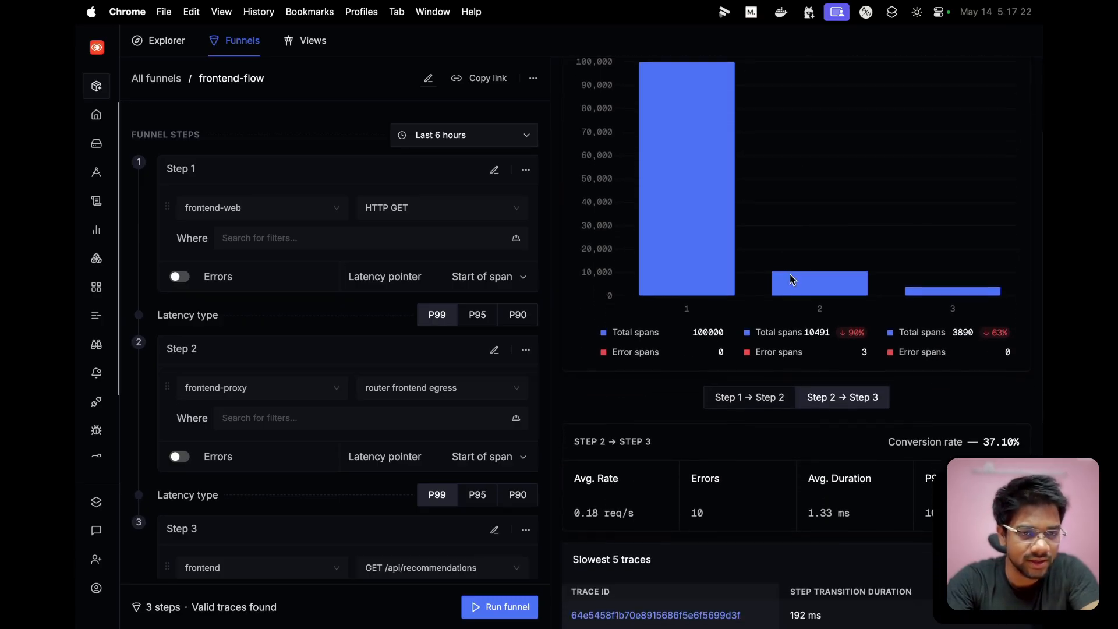
pyautogui.moveTo(862, 349)
pyautogui.mouseDown()
pyautogui.moveTo(894, 354)
pyautogui.moveTo(875, 353)
pyautogui.mouseUp()
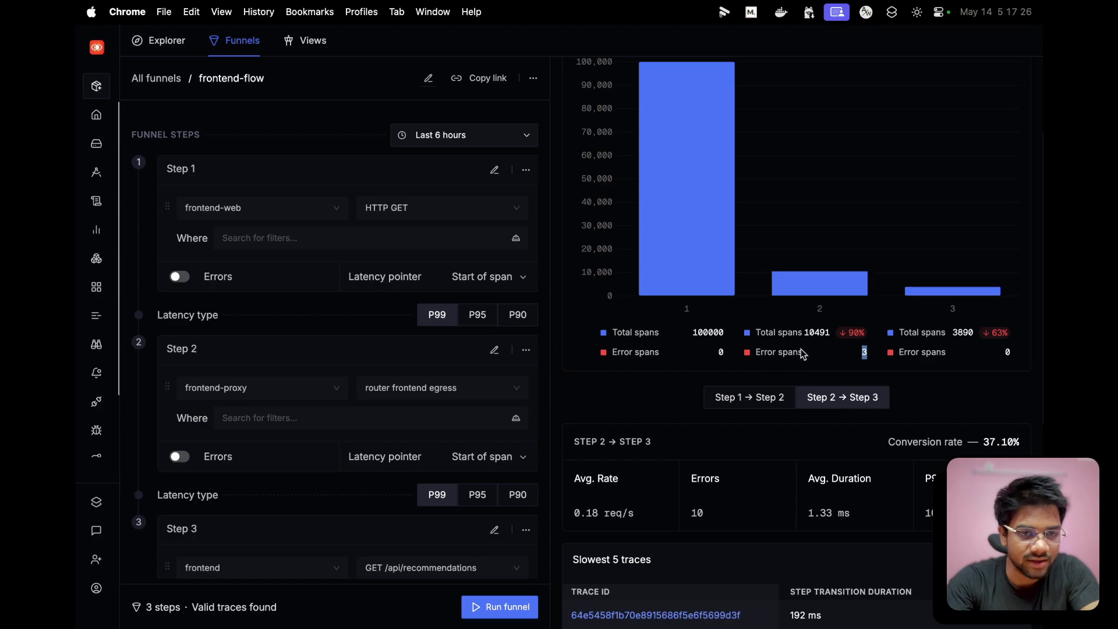
pyautogui.scroll(-8, 826, 358)
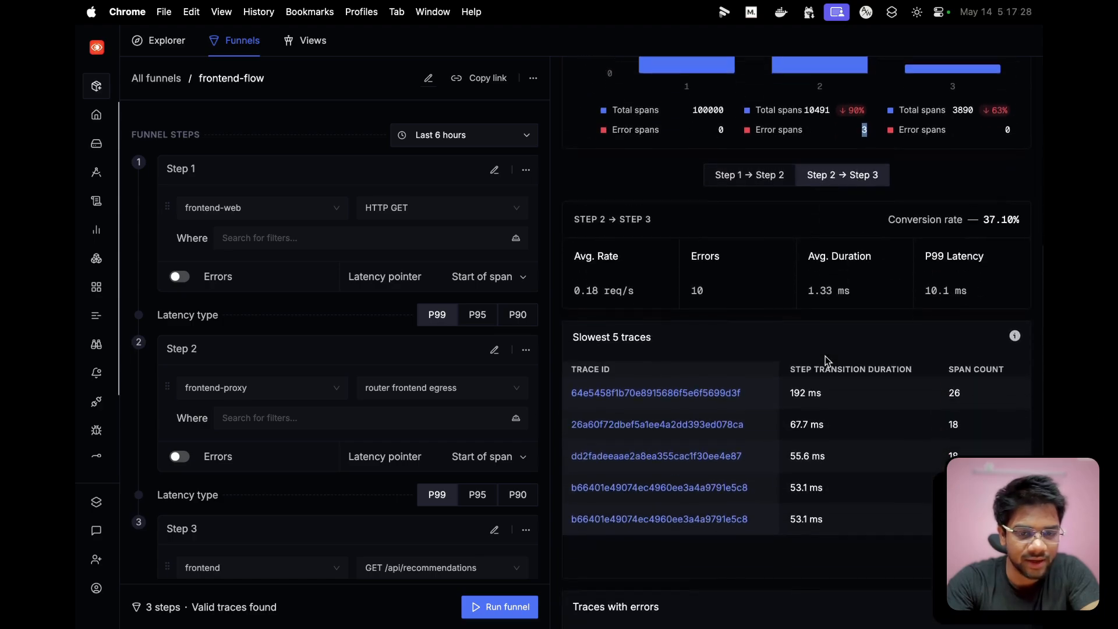
pyautogui.scroll(6, 827, 359)
pyautogui.scroll(2, 826, 360)
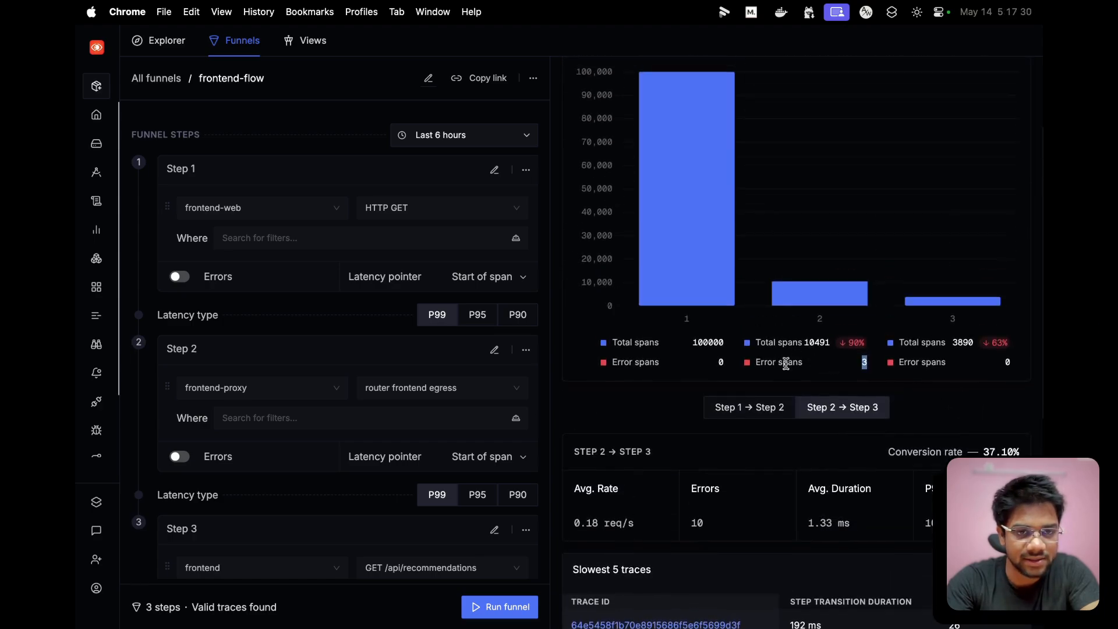
# - Switch to the Step 1 → Step 2 metrics and compare their average duration with the overall funnel's
pyautogui.click(752, 409)
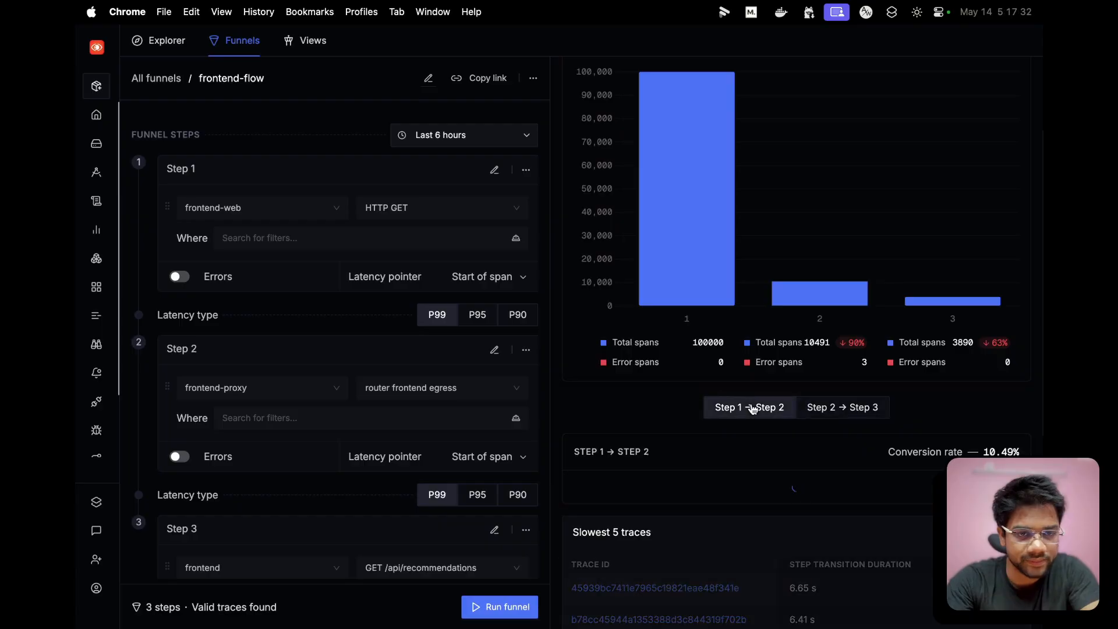
pyautogui.scroll(2, 752, 409)
pyautogui.scroll(-4, 753, 408)
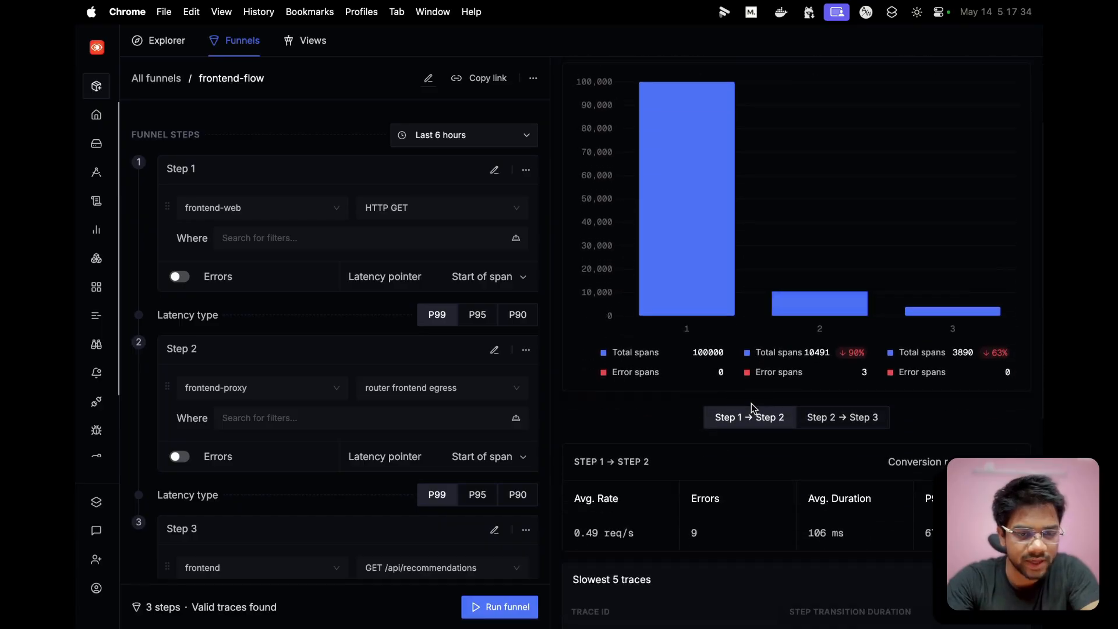
pyautogui.scroll(3, 753, 409)
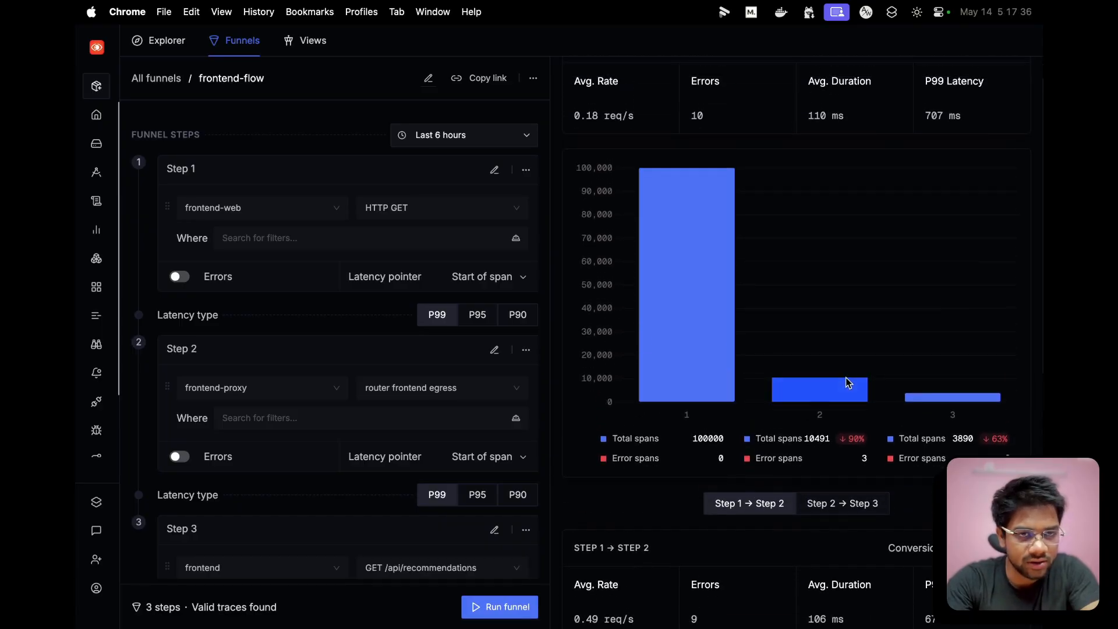
pyautogui.scroll(1, 847, 379)
pyautogui.scroll(-3, 847, 379)
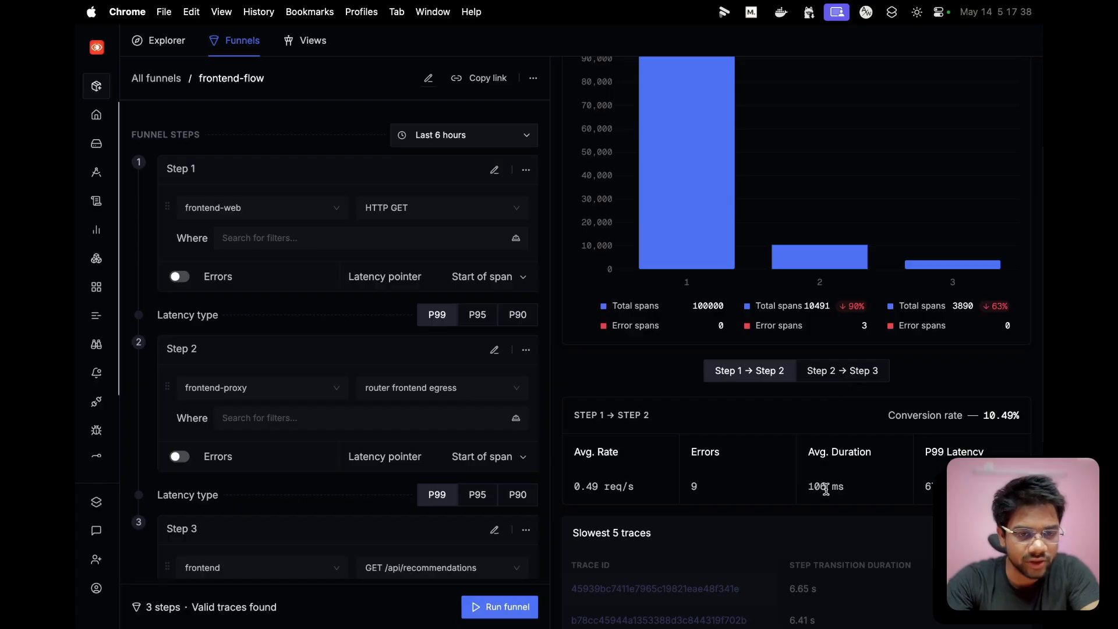
pyautogui.moveTo(809, 488); pyautogui.dragTo(848, 492)
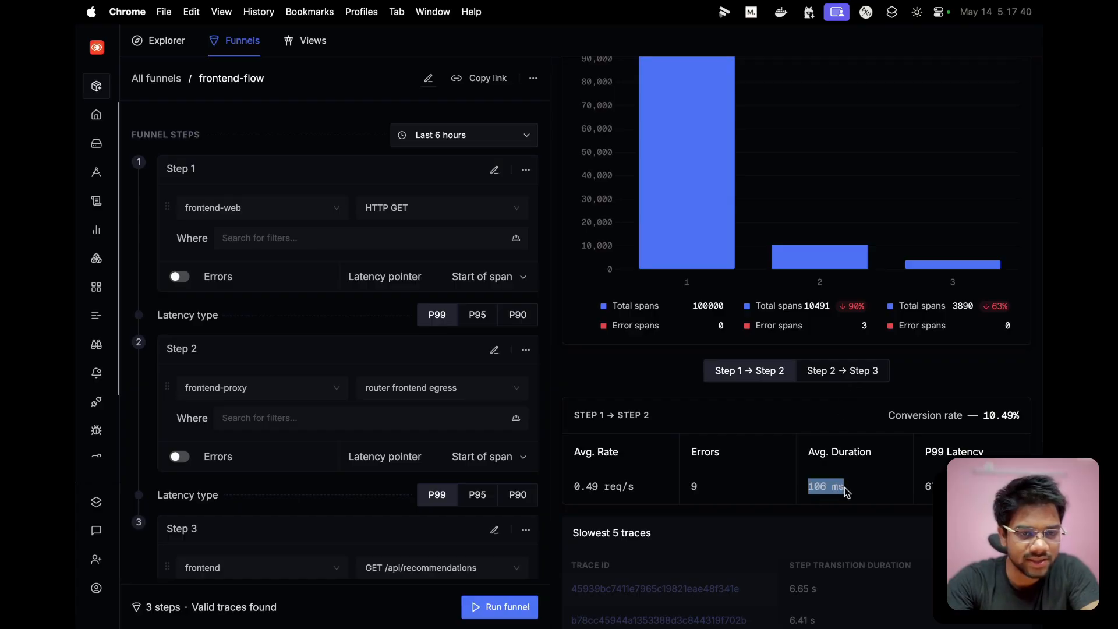
pyautogui.scroll(3, 848, 493)
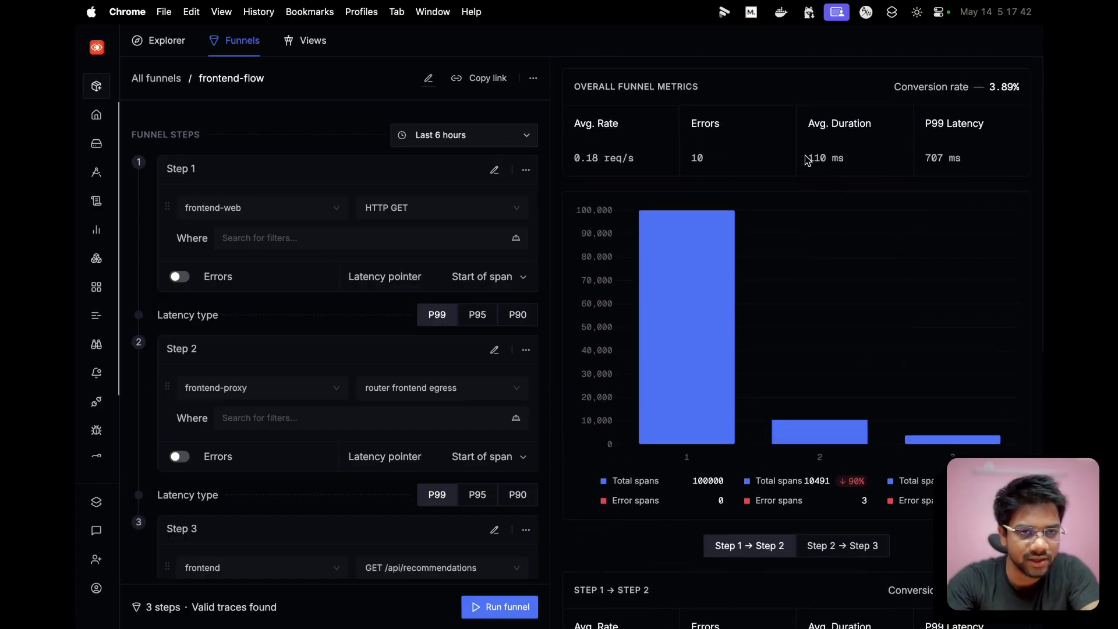
pyautogui.moveTo(811, 158); pyautogui.dragTo(862, 155)
pyautogui.scroll(-2, 830, 223)
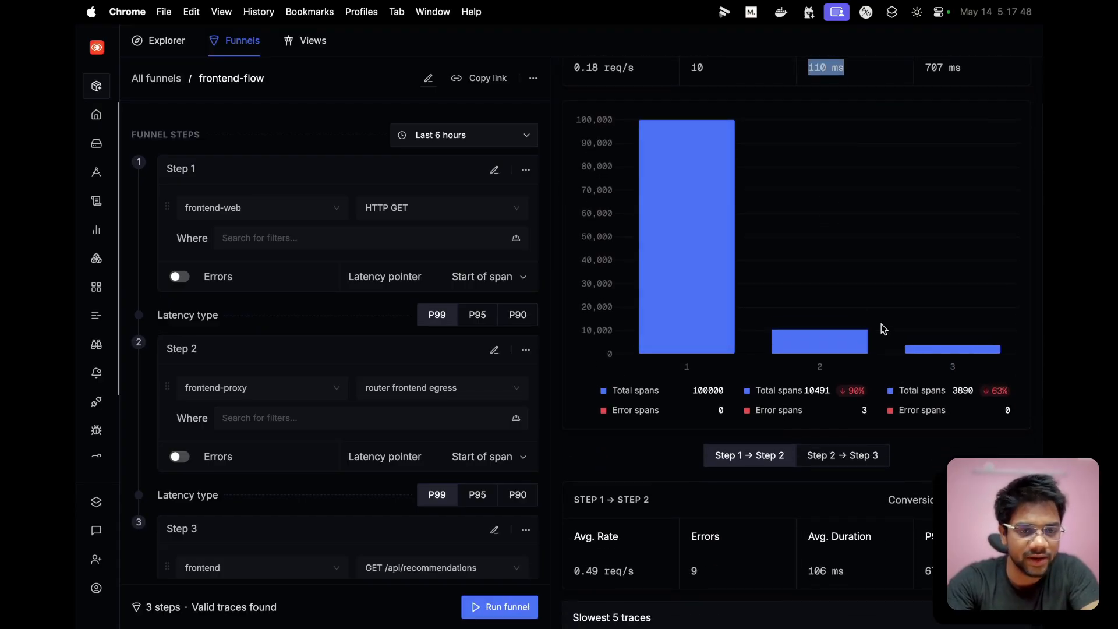
# - Examine the slowest five traces and the traces with errors for the Step 1 → Step 2 transition
pyautogui.scroll(-2, 882, 324)
pyautogui.scroll(-5, 882, 324)
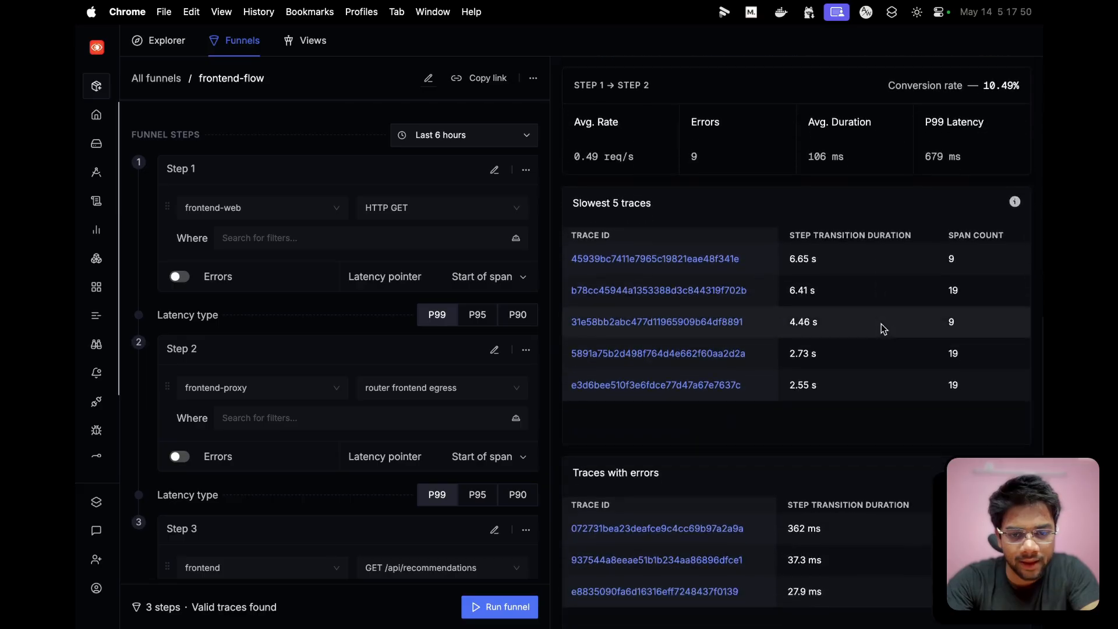
pyautogui.scroll(6, 882, 323)
pyautogui.scroll(-6, 818, 369)
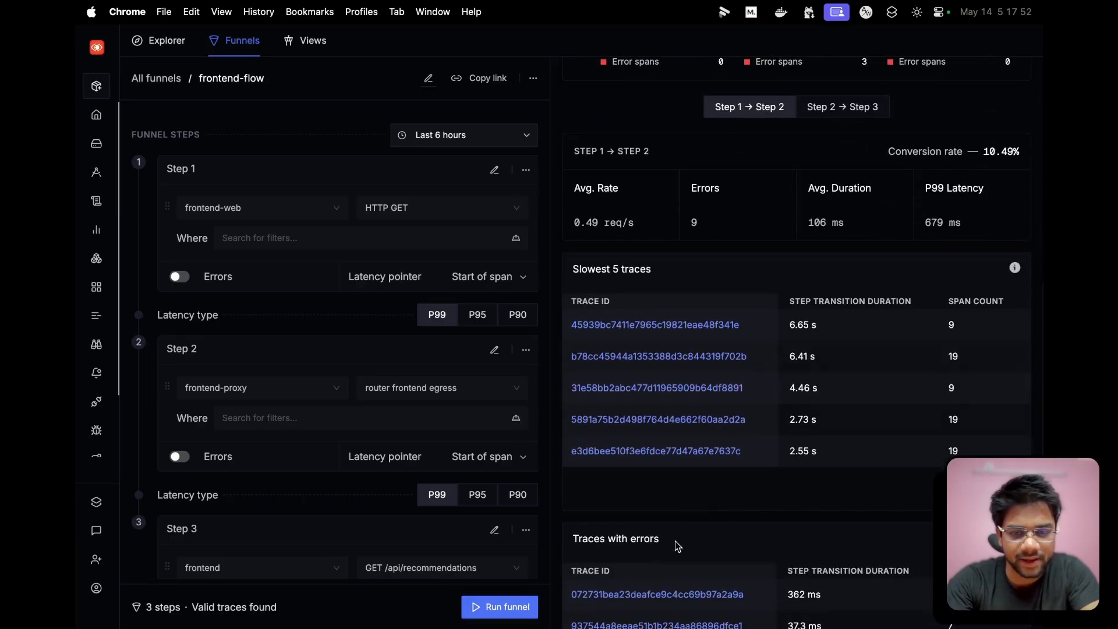
pyautogui.scroll(-2, 657, 586)
pyautogui.scroll(5, 675, 560)
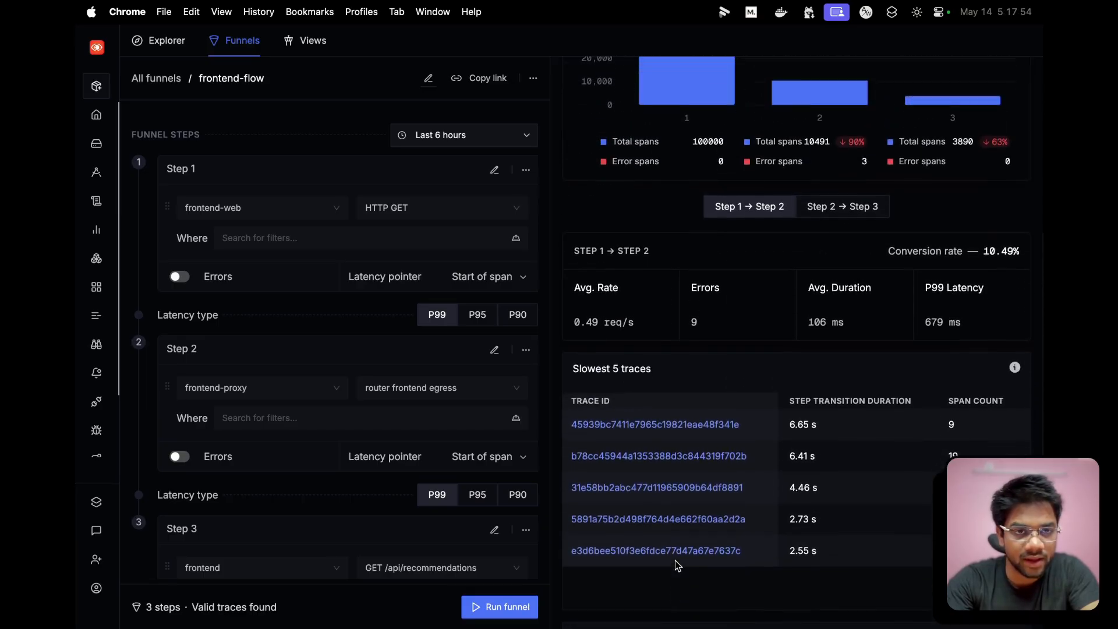
# - Recheck the average duration of Step 1 → Step 2 against the overall funnel metrics
pyautogui.scroll(1, 676, 560)
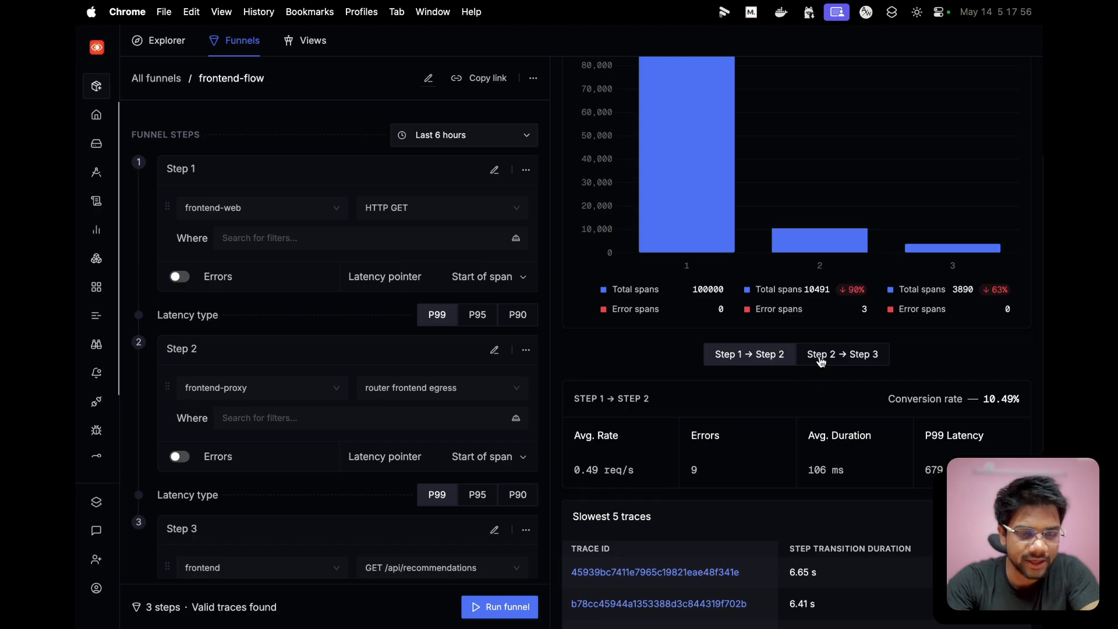
pyautogui.moveTo(808, 441); pyautogui.dragTo(872, 441)
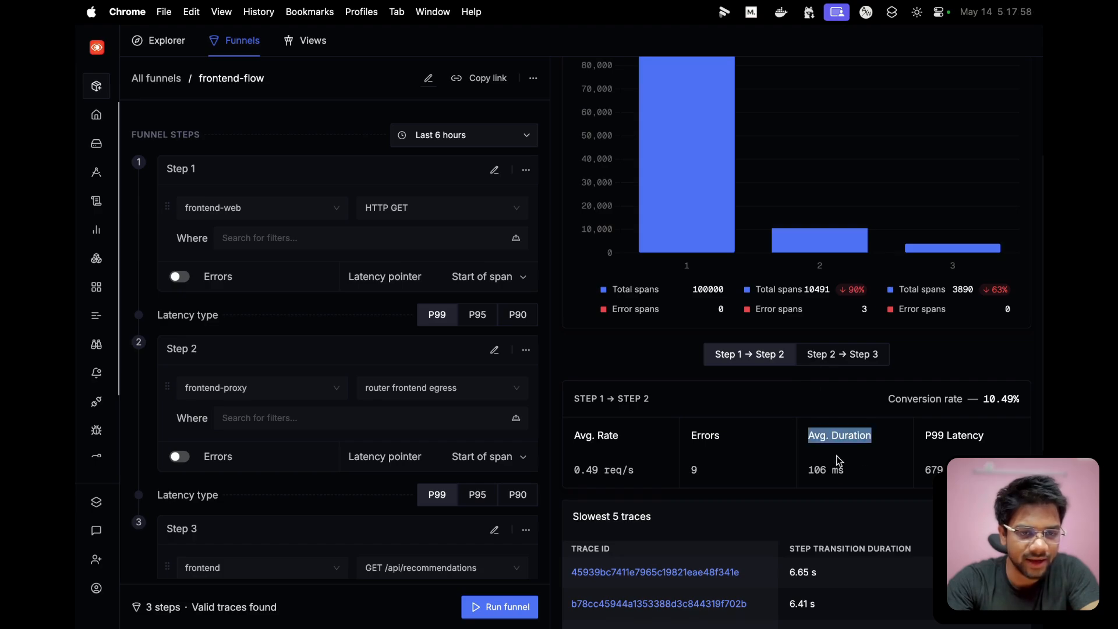
pyautogui.scroll(5, 865, 468)
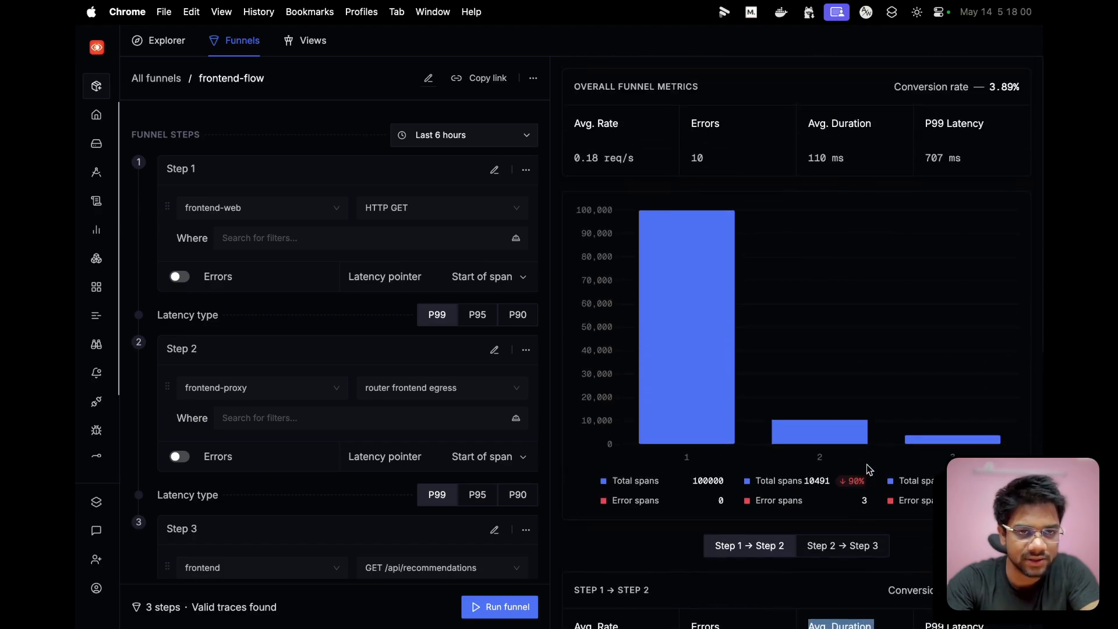
pyautogui.scroll(-4, 852, 553)
pyautogui.scroll(4, 826, 337)
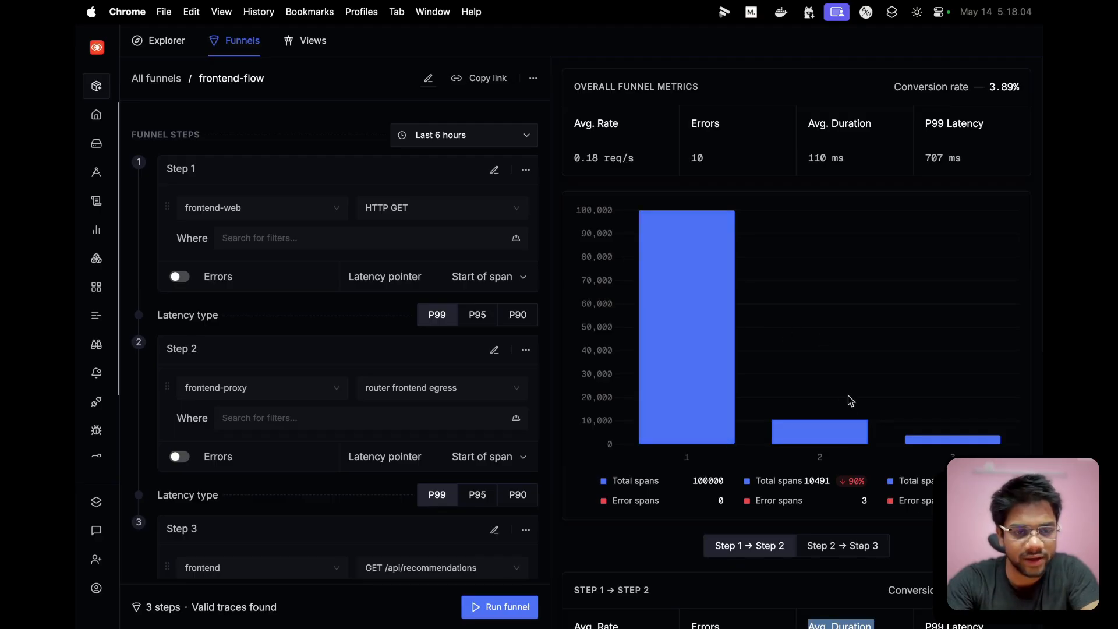
# - Switch to the Step 2 → Step 3 metrics and check their average duration against the overall funnel metrics
pyautogui.click(835, 550)
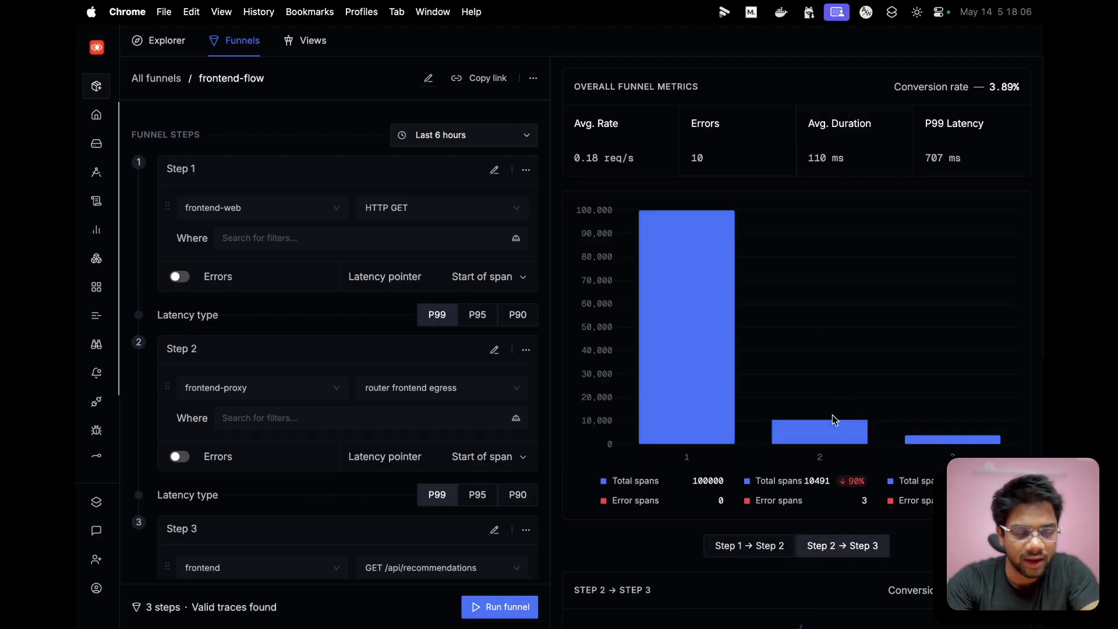
pyautogui.scroll(-2, 824, 560)
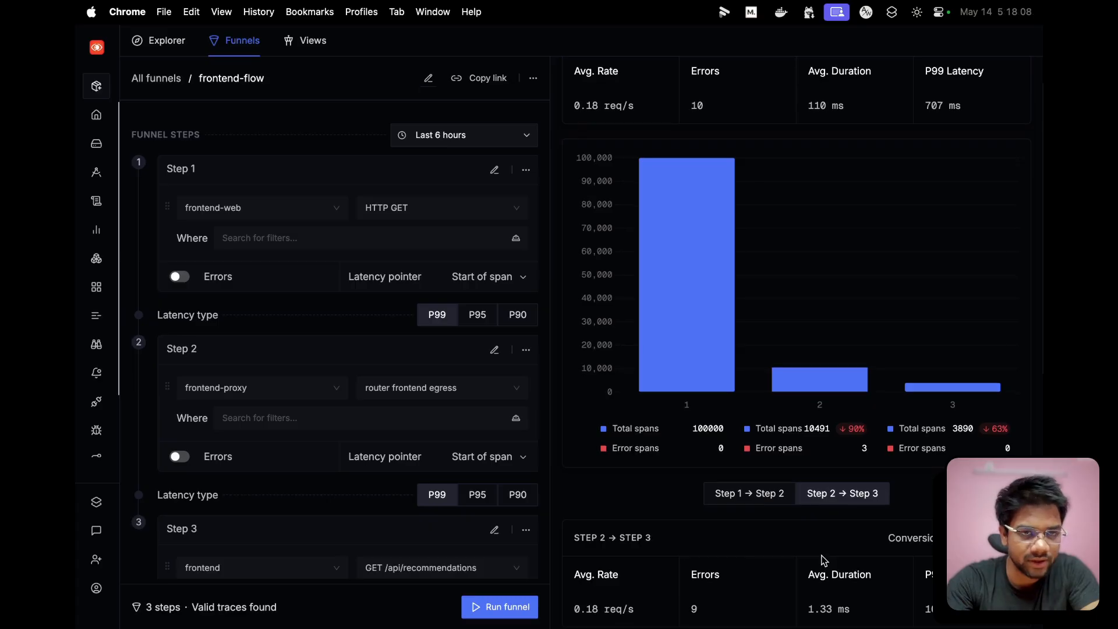
pyautogui.moveTo(812, 609); pyautogui.dragTo(861, 609)
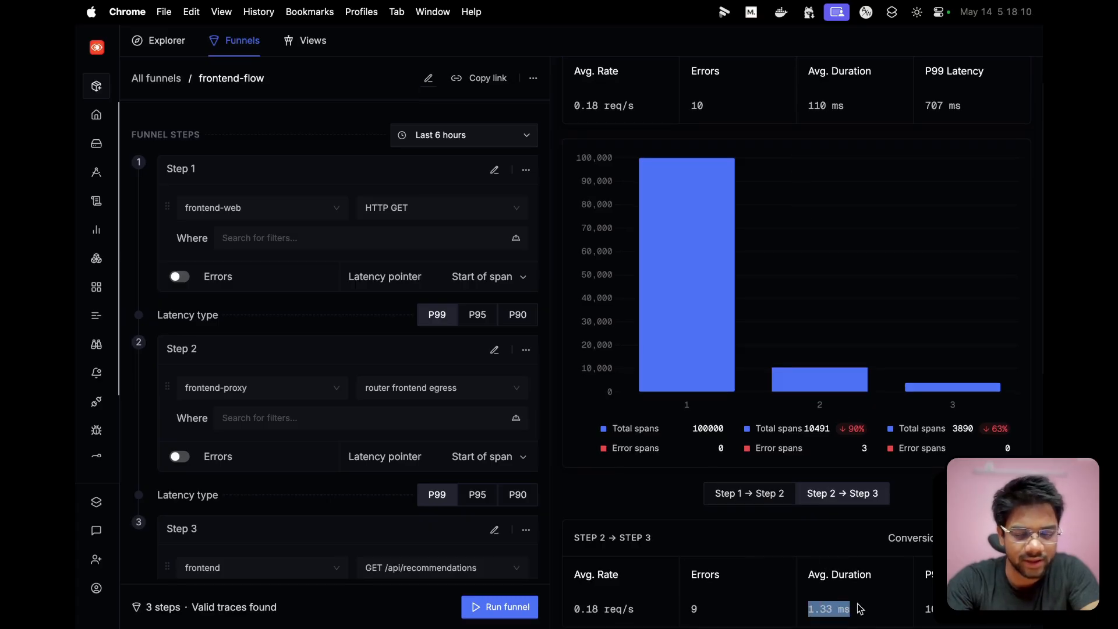
pyautogui.scroll(-1, 833, 406)
pyautogui.scroll(2, 815, 385)
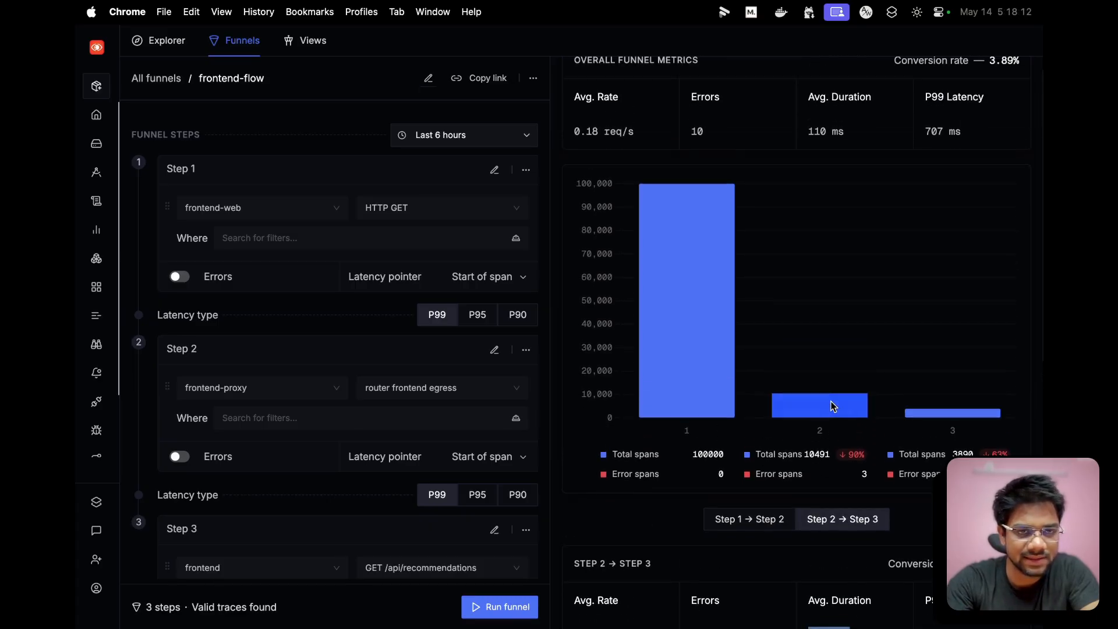
pyautogui.scroll(-3, 823, 371)
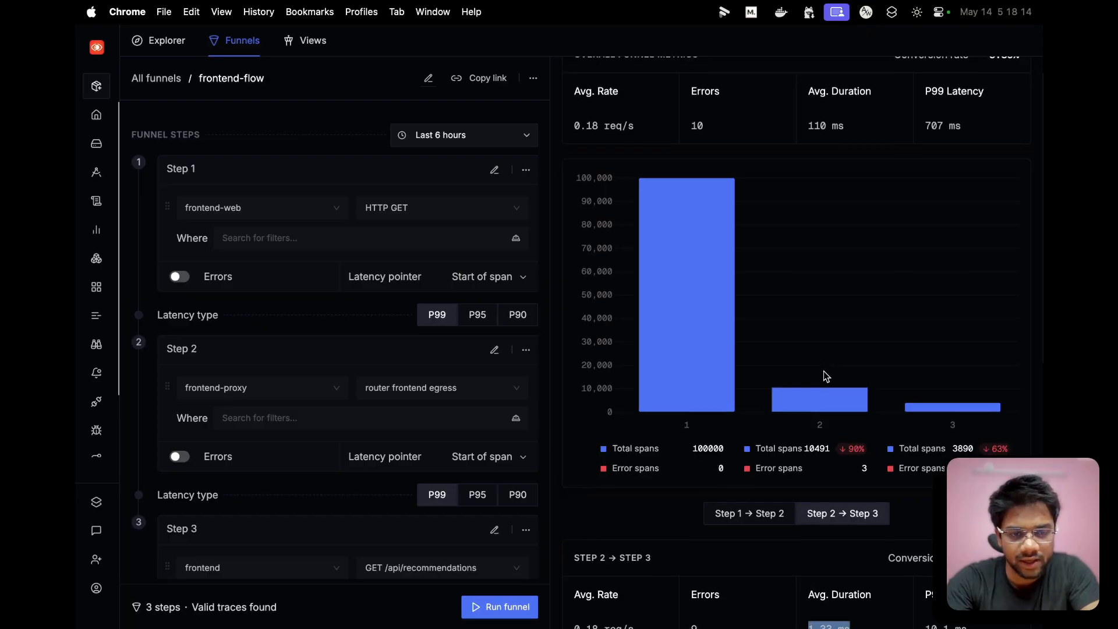
pyautogui.scroll(4, 823, 371)
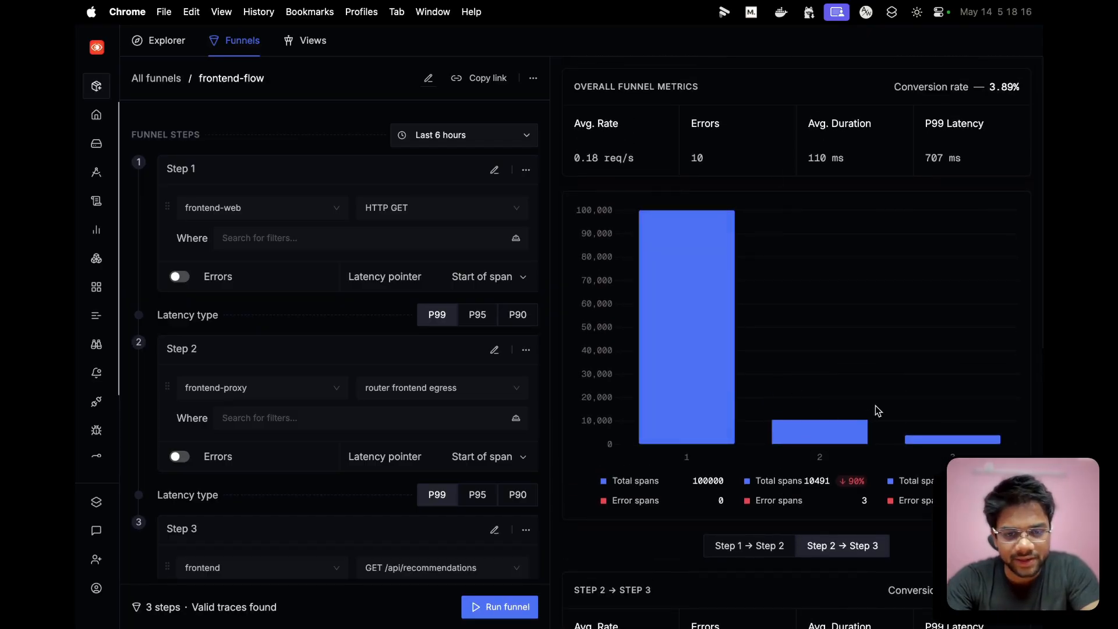
pyautogui.scroll(-3, 876, 406)
pyautogui.scroll(3, 876, 406)
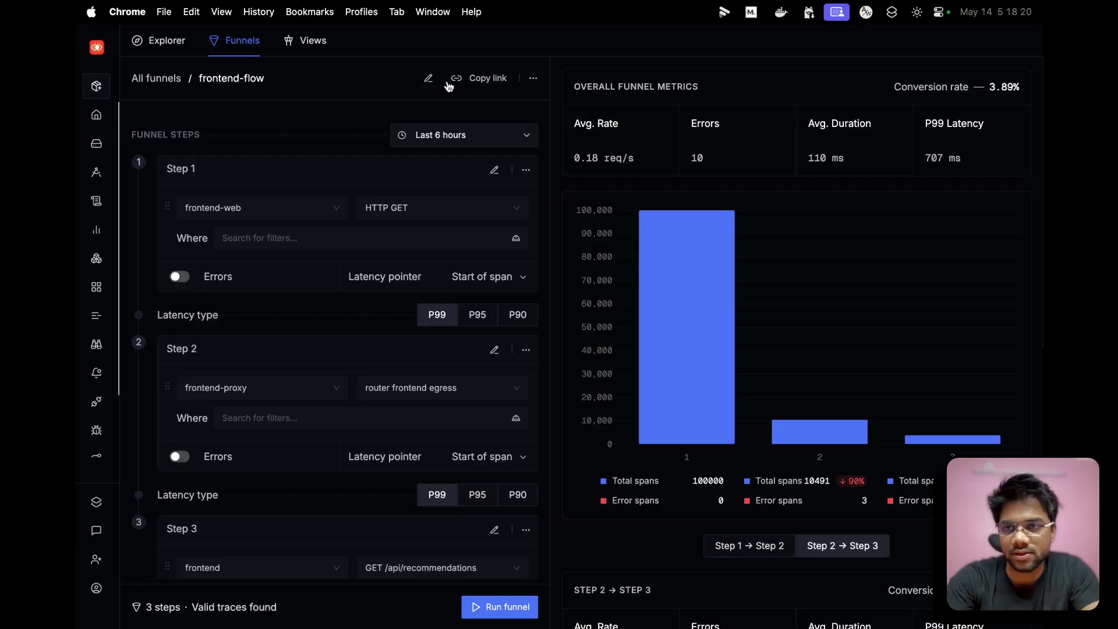
# - Open the slowest Step 2 → Step 3 trace in a new tab and expand its Missing Span
pyautogui.moveTo(105, 88)
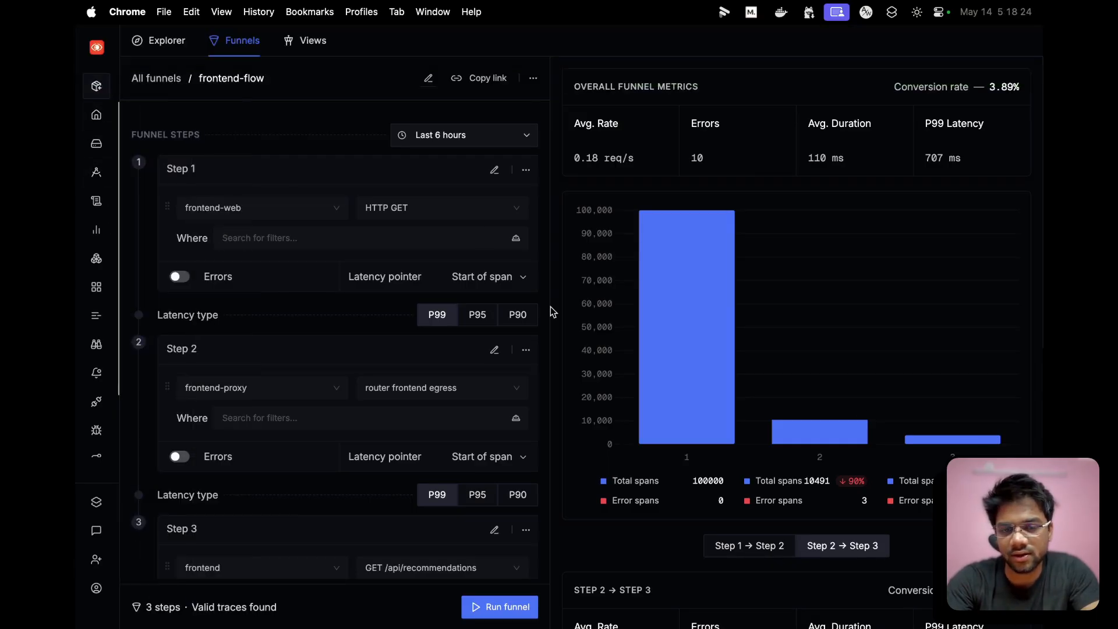
pyautogui.scroll(-10, 582, 335)
pyautogui.click(621, 535)
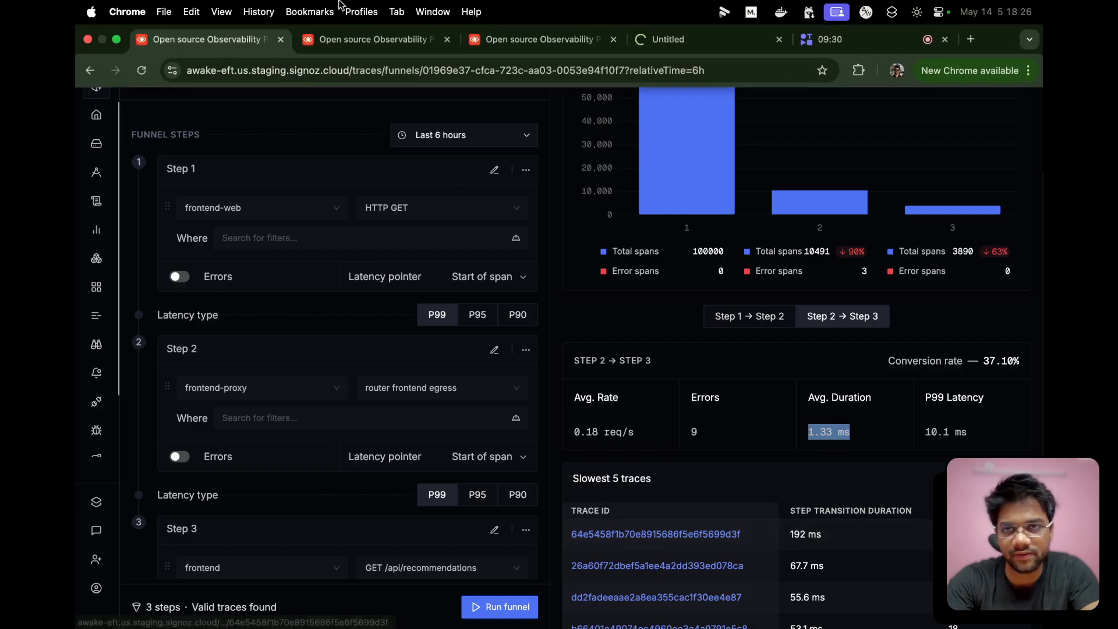
pyautogui.click(683, 39)
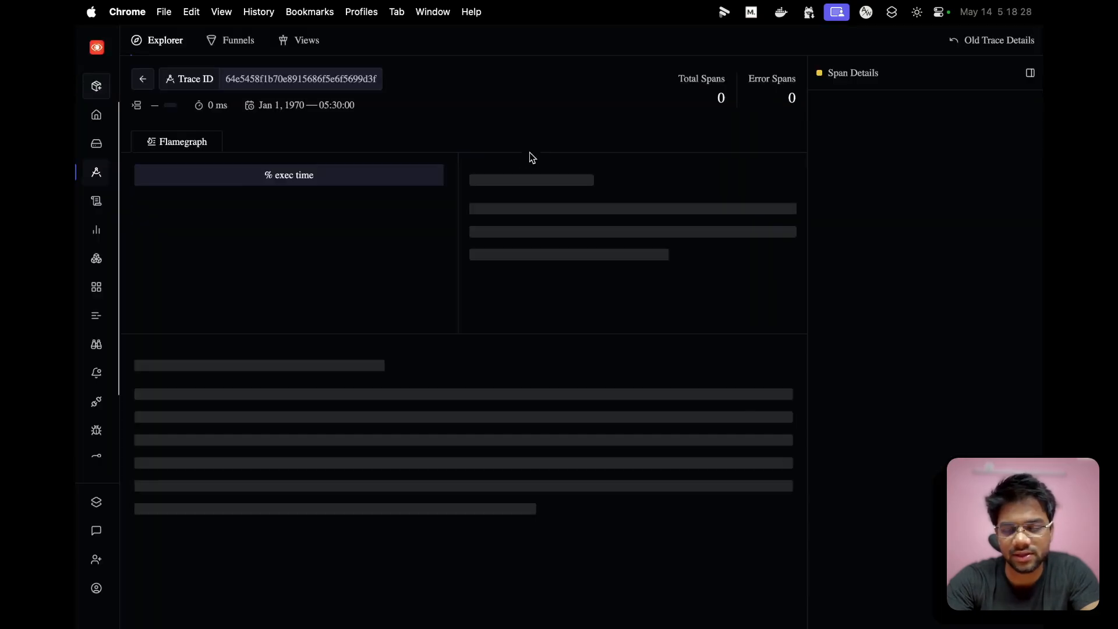
pyautogui.click(142, 452)
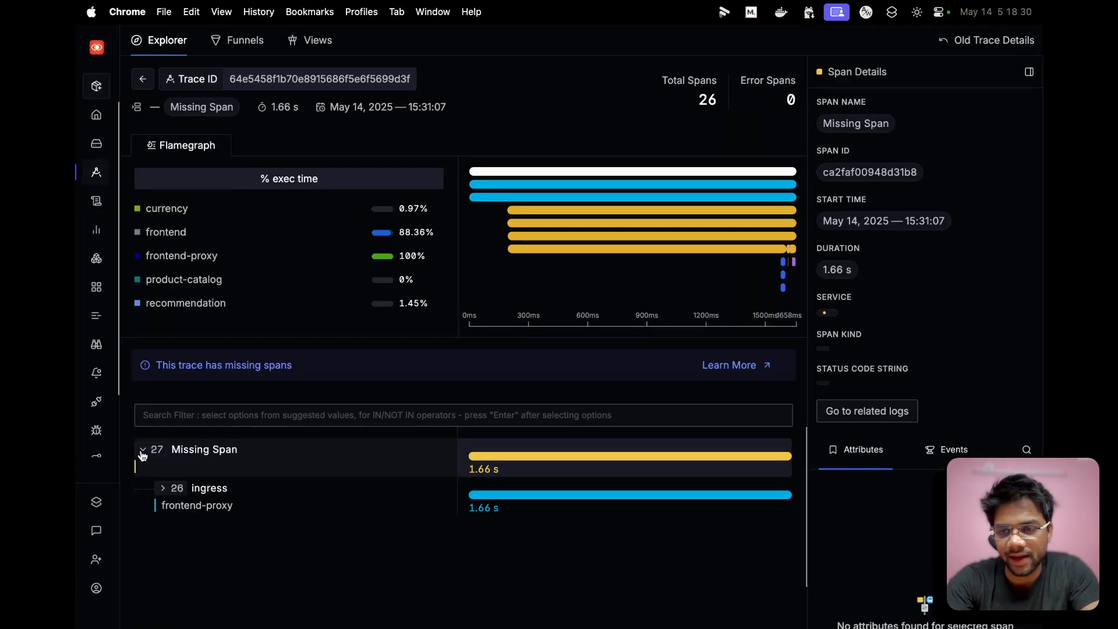
# - Expand the span tree from ingress down to the executing api route (pages) span and compare the durations of its child spans
pyautogui.click(162, 489)
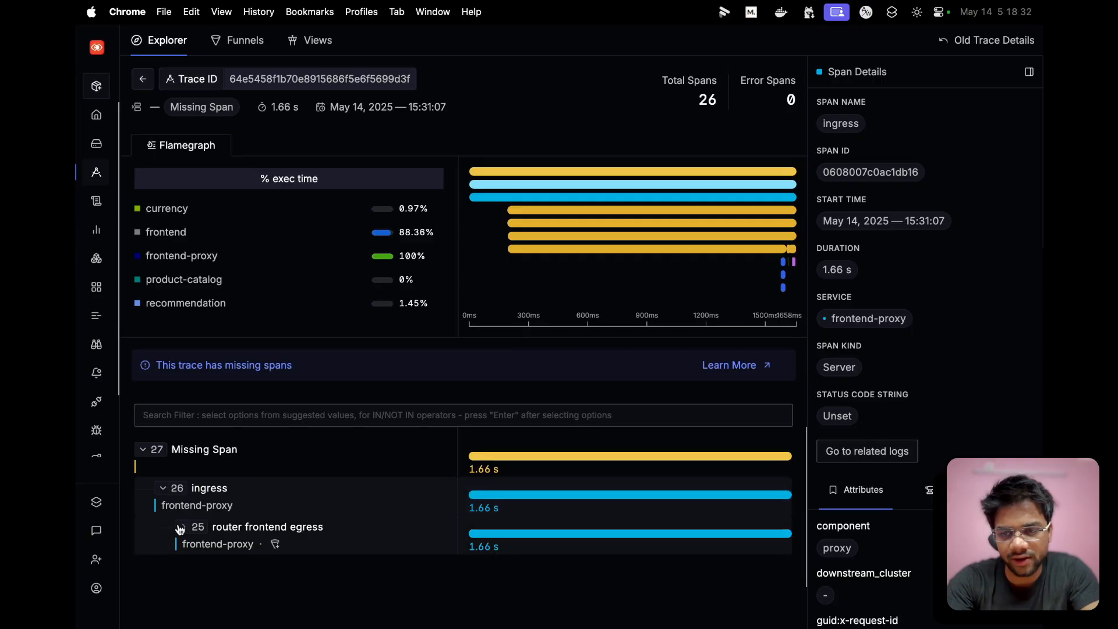
pyautogui.click(183, 528)
pyautogui.click(204, 565)
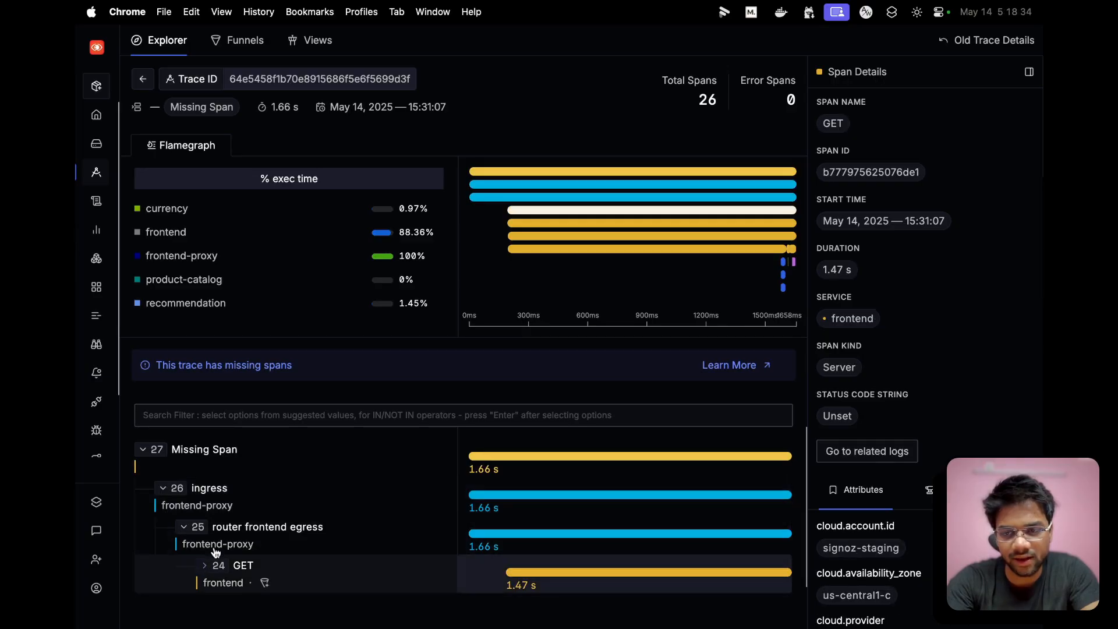
pyautogui.scroll(-2, 220, 512)
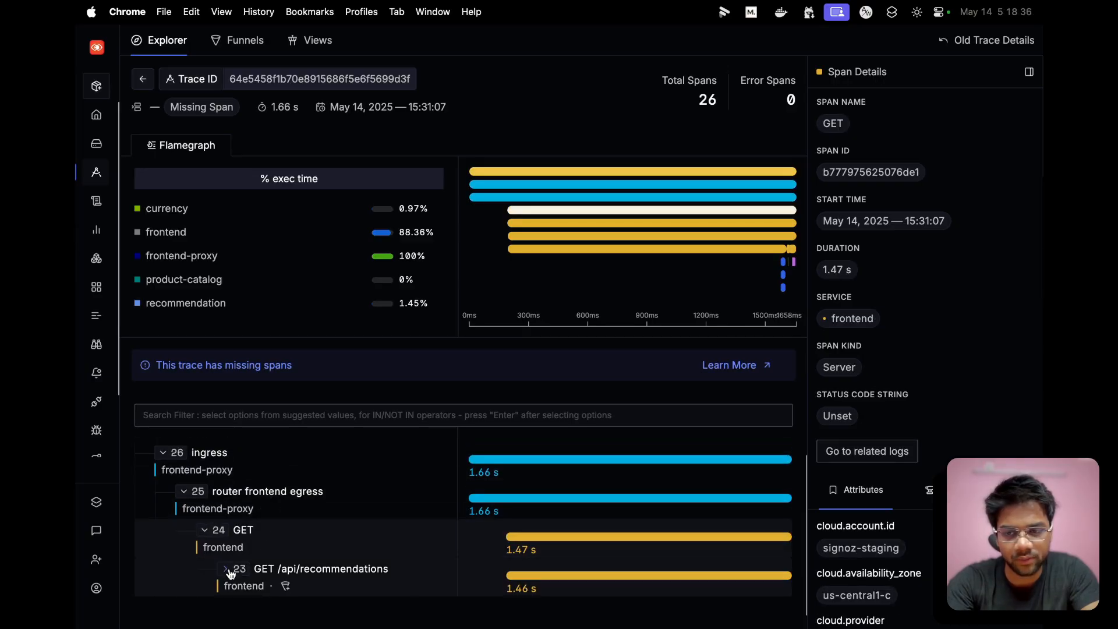
pyautogui.click(230, 571)
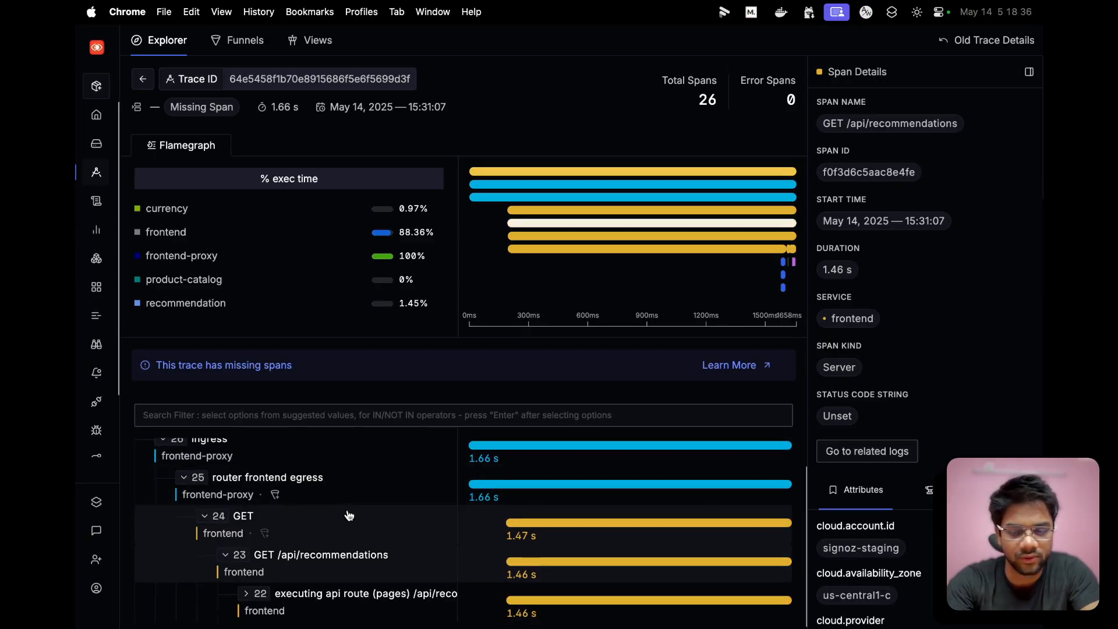
pyautogui.click(251, 606)
pyautogui.scroll(-4, 361, 550)
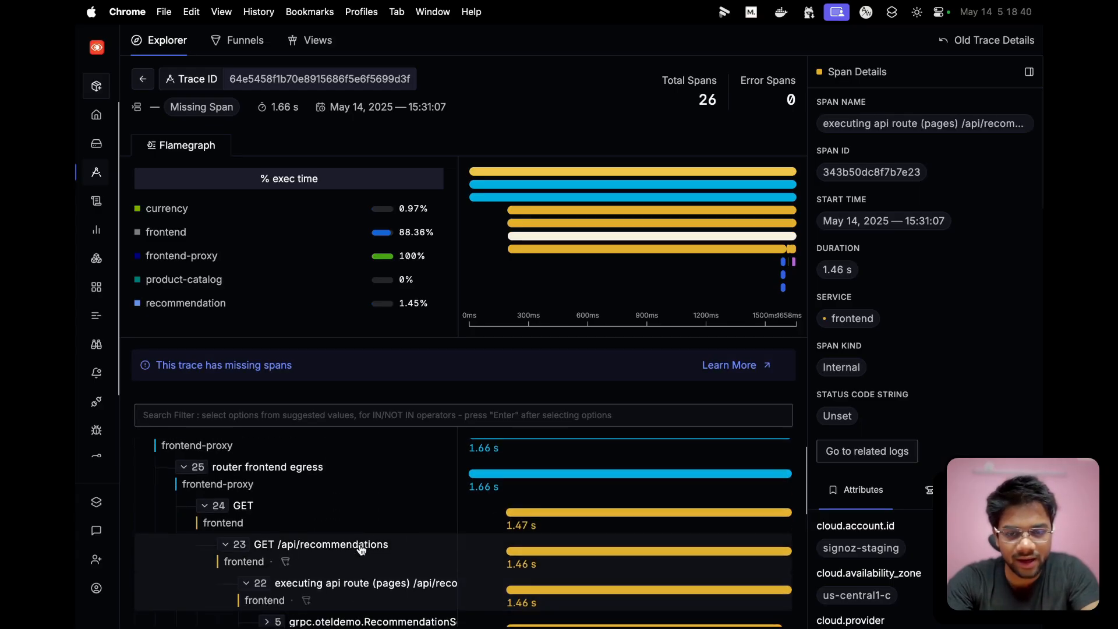
pyautogui.scroll(1, 361, 550)
pyautogui.scroll(-2, 362, 550)
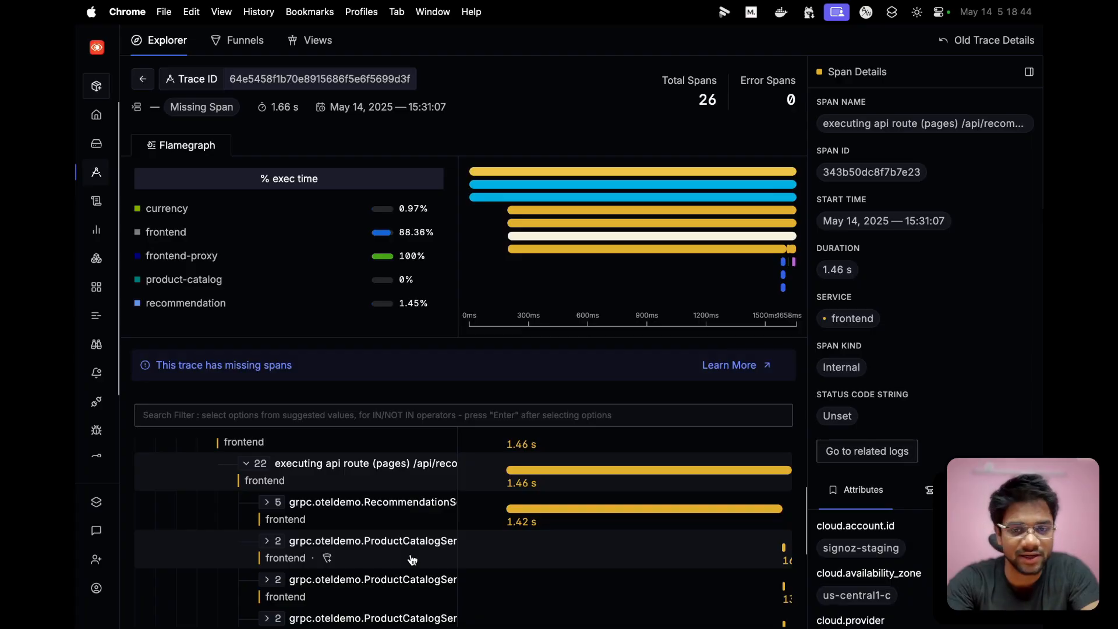
pyautogui.scroll(-3, 413, 559)
pyautogui.scroll(7, 412, 559)
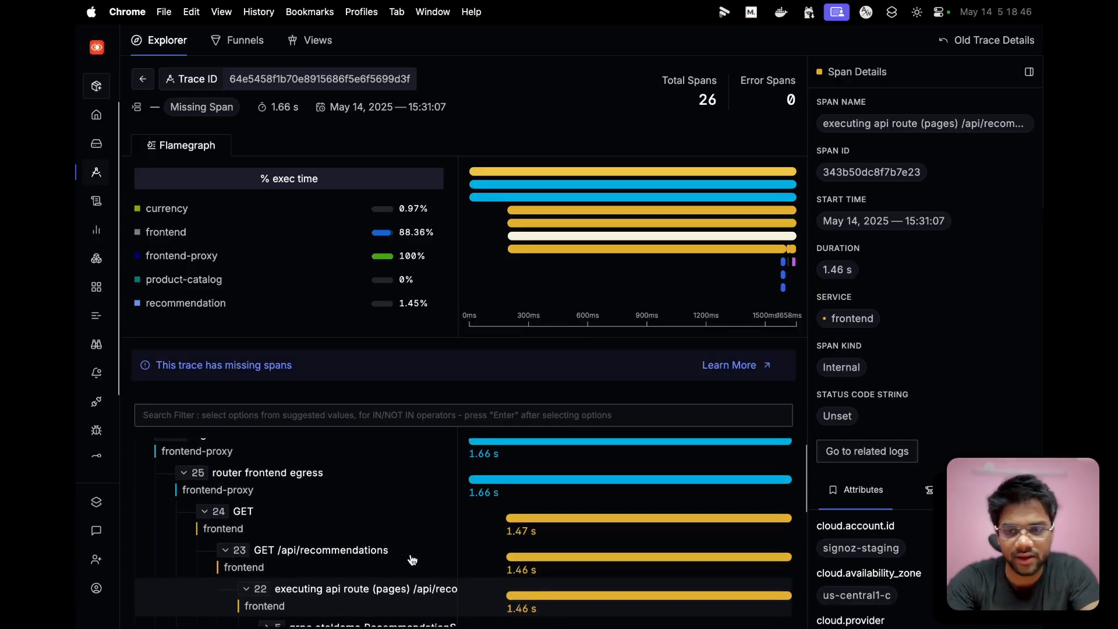
# - Return to the frontend-flow funnel and review its Step 2 → Step 3 metrics and slowest traces against the overall funnel metrics
pyautogui.moveTo(354, 3)
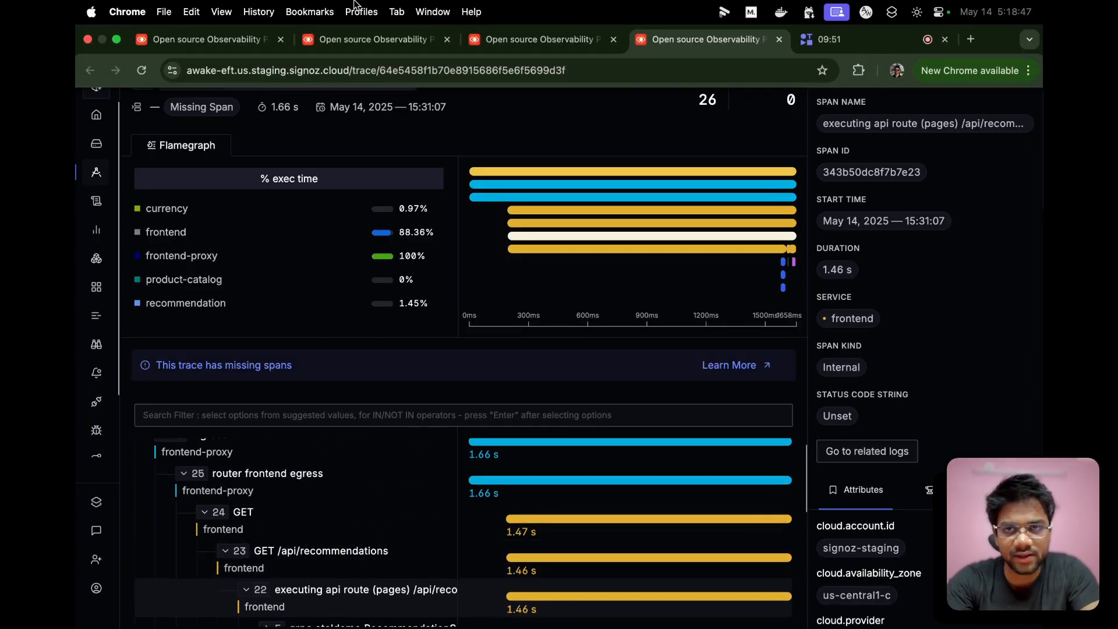
pyautogui.click(233, 42)
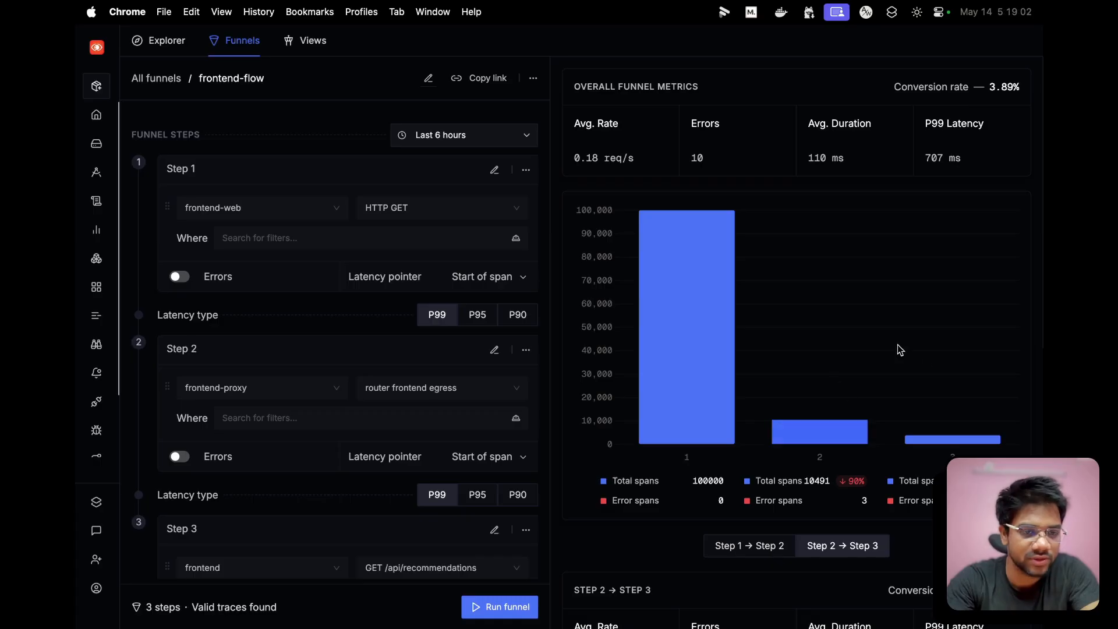
pyautogui.scroll(-1, 959, 443)
pyautogui.scroll(-1, 958, 443)
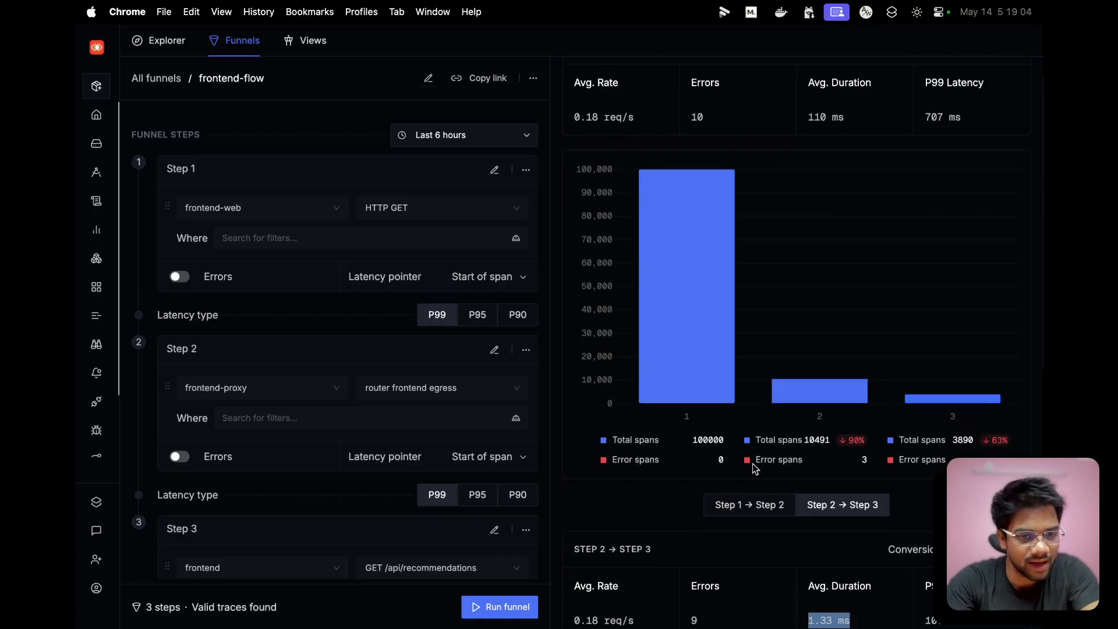
pyautogui.scroll(-10, 913, 439)
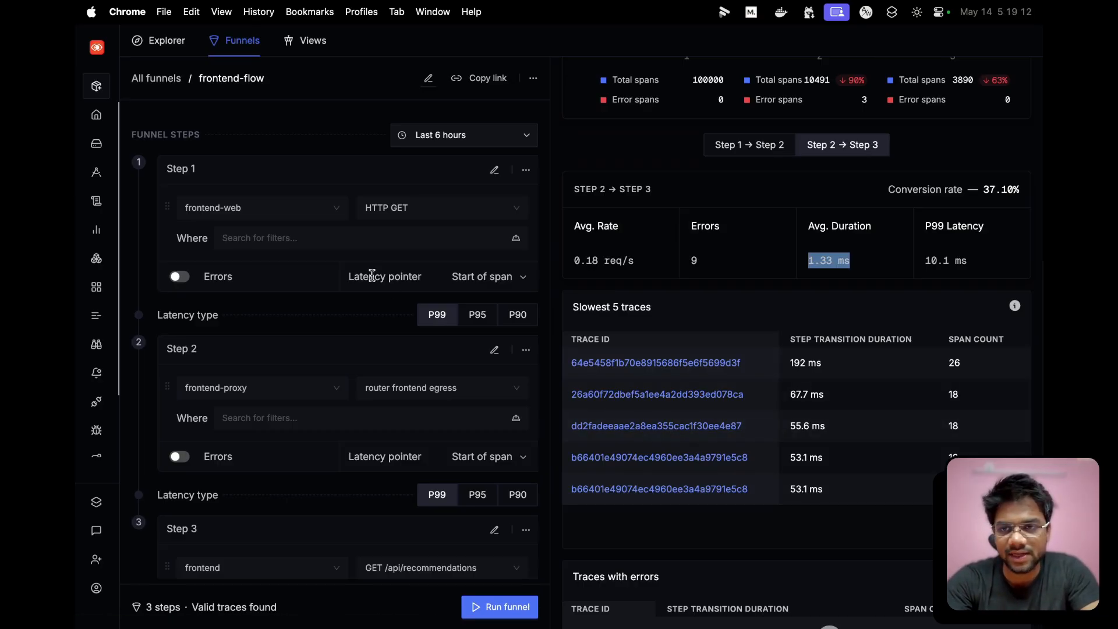
pyautogui.scroll(2, 672, 272)
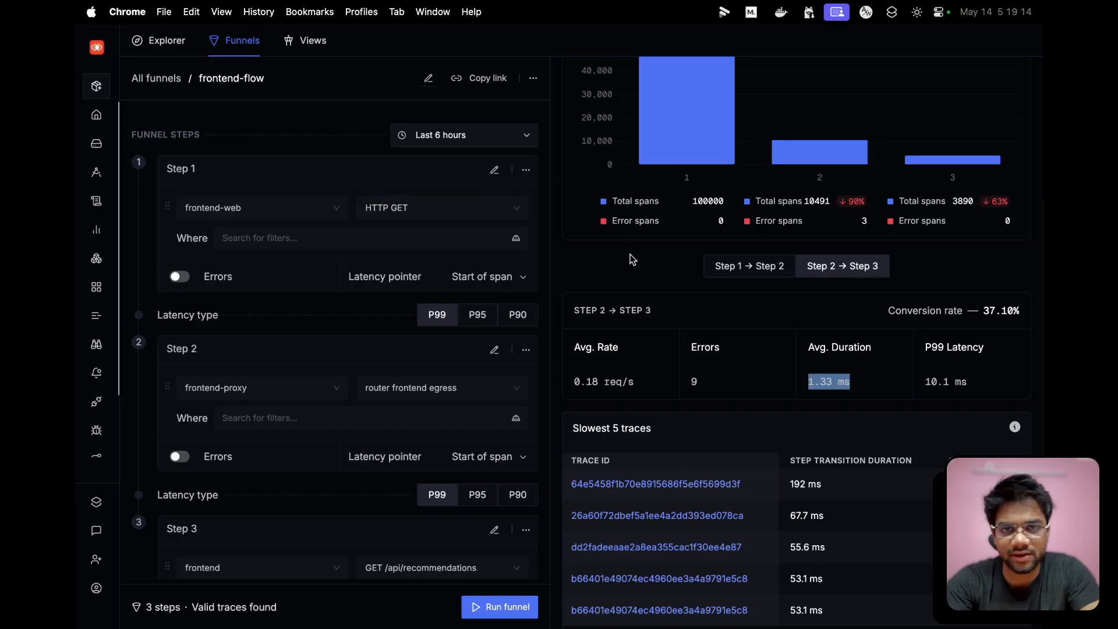
pyautogui.scroll(9, 630, 258)
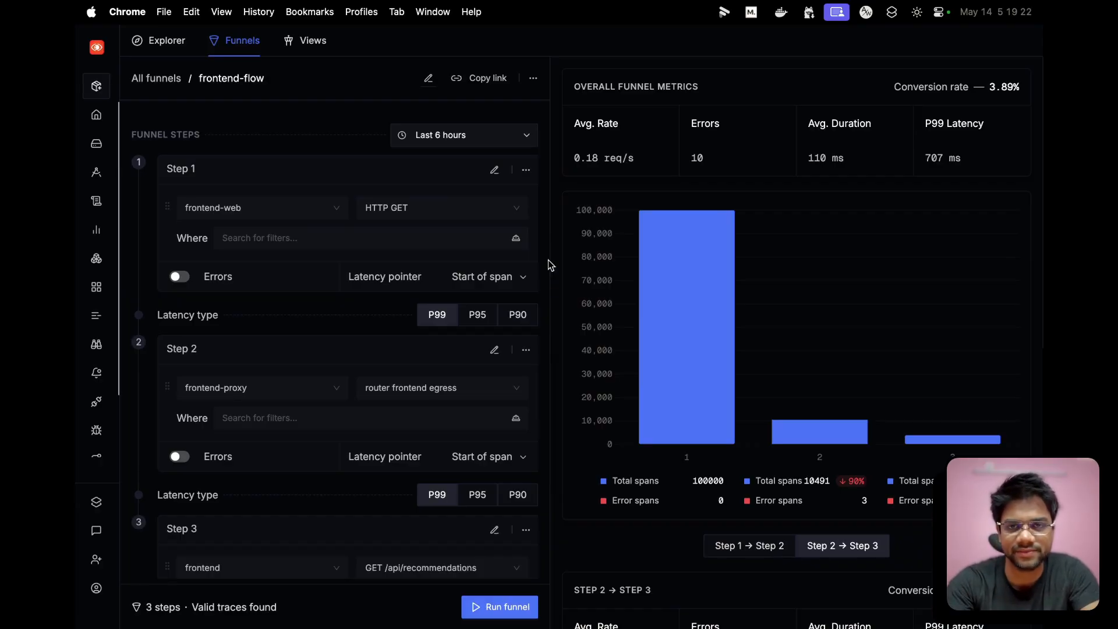
pyautogui.moveTo(481, 4)
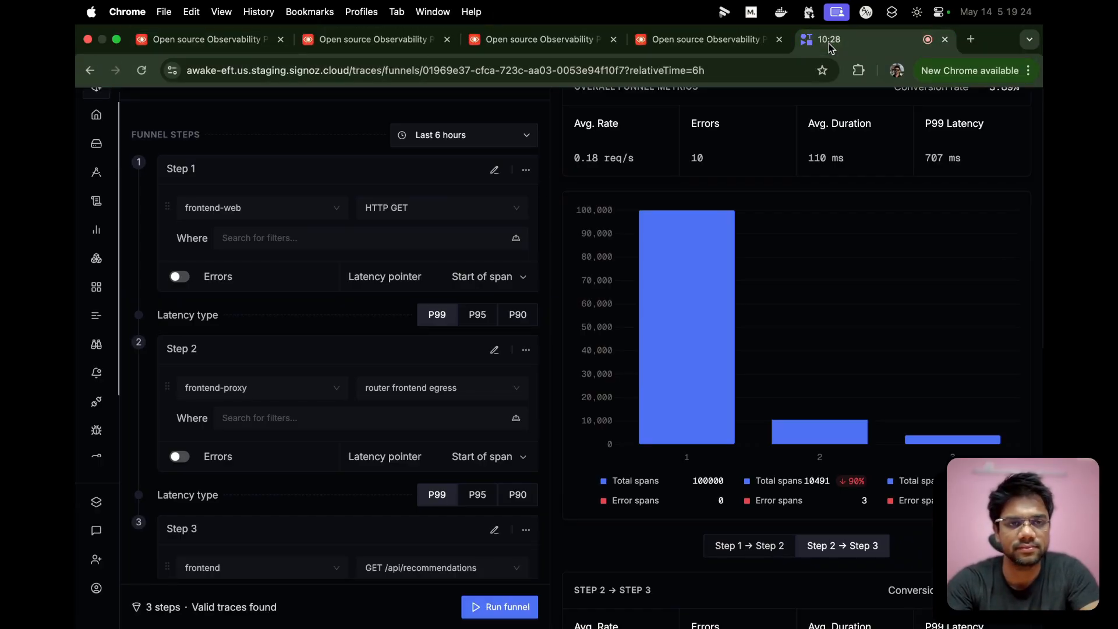